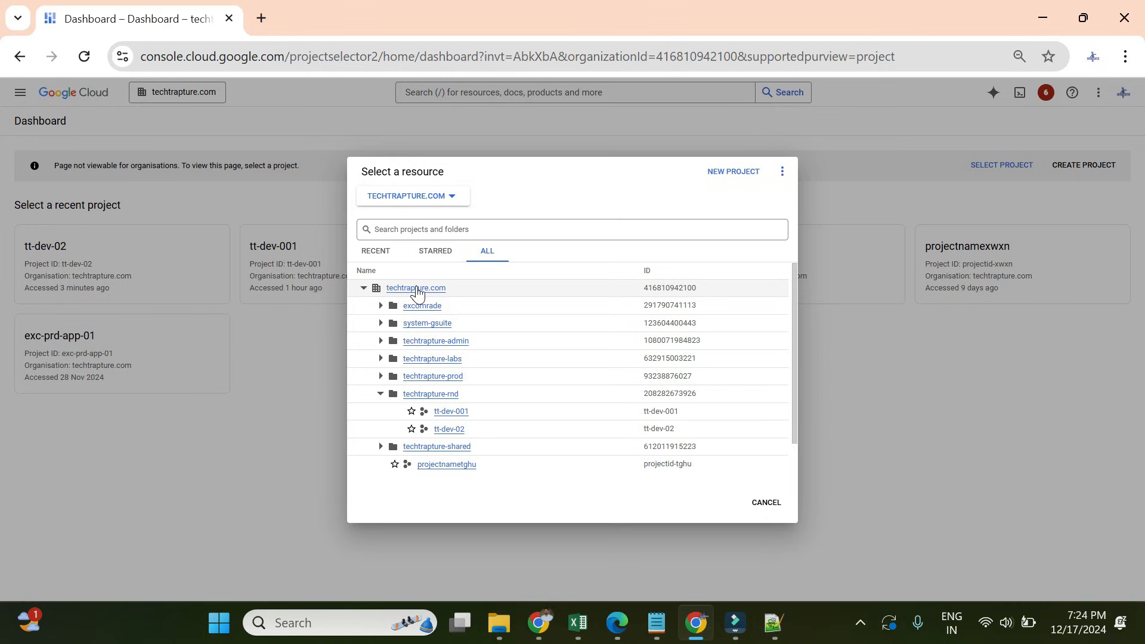
- Switch to the techtrapture.com organisation and open its IAM permissions page
click(417, 288)
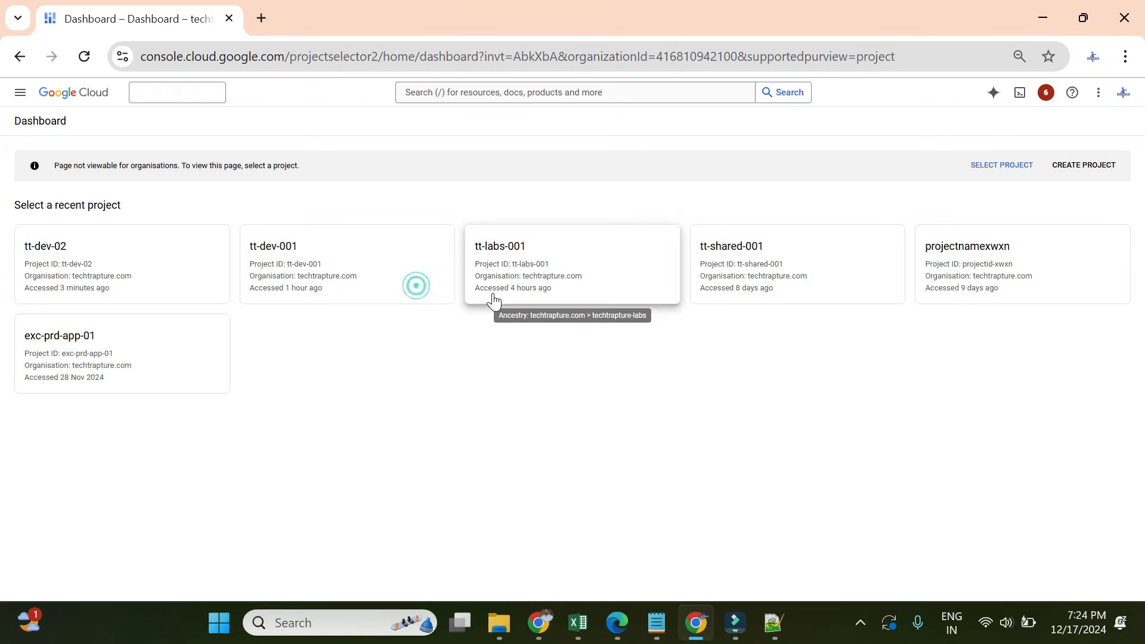
click(20, 95)
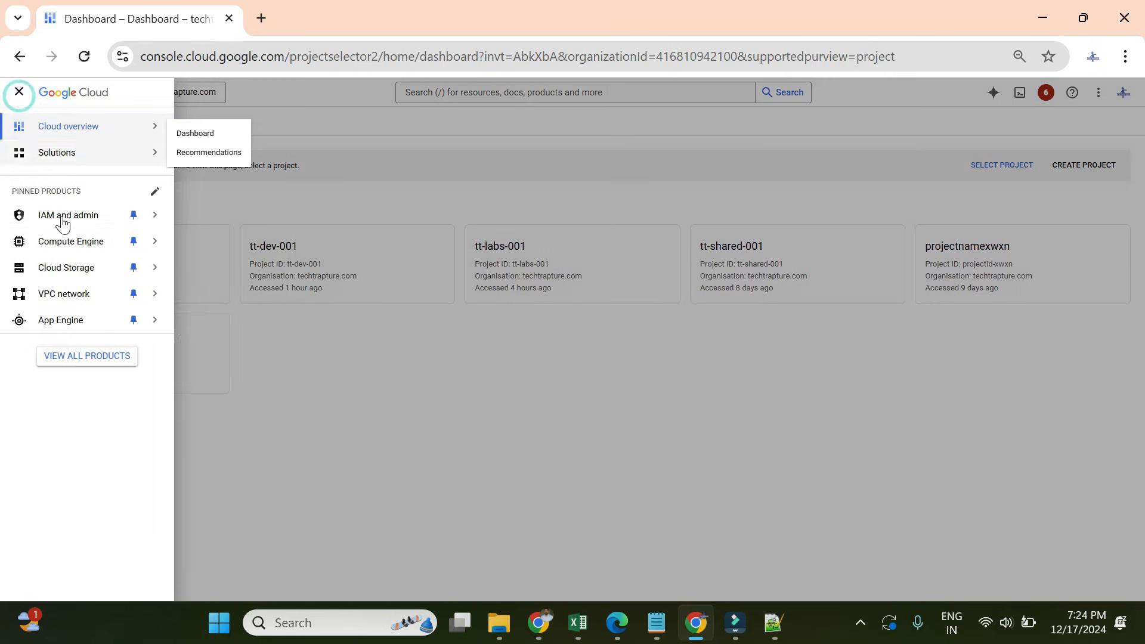
click(62, 216)
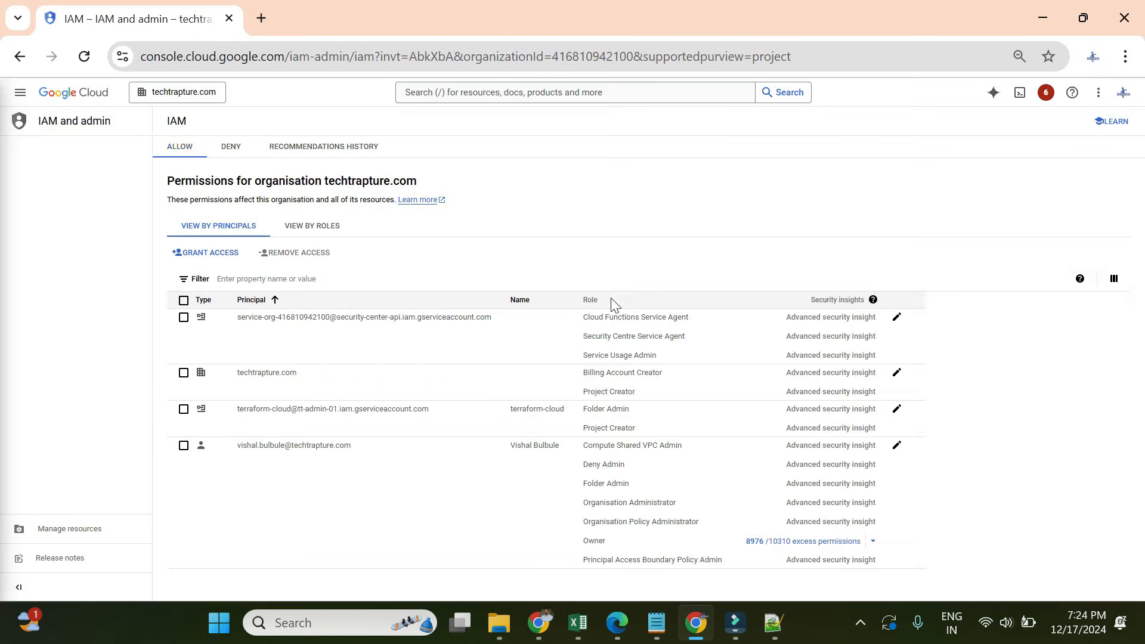
- Check the signed-in account and its Owner role, then show the picker's full folder tree
click(1121, 95)
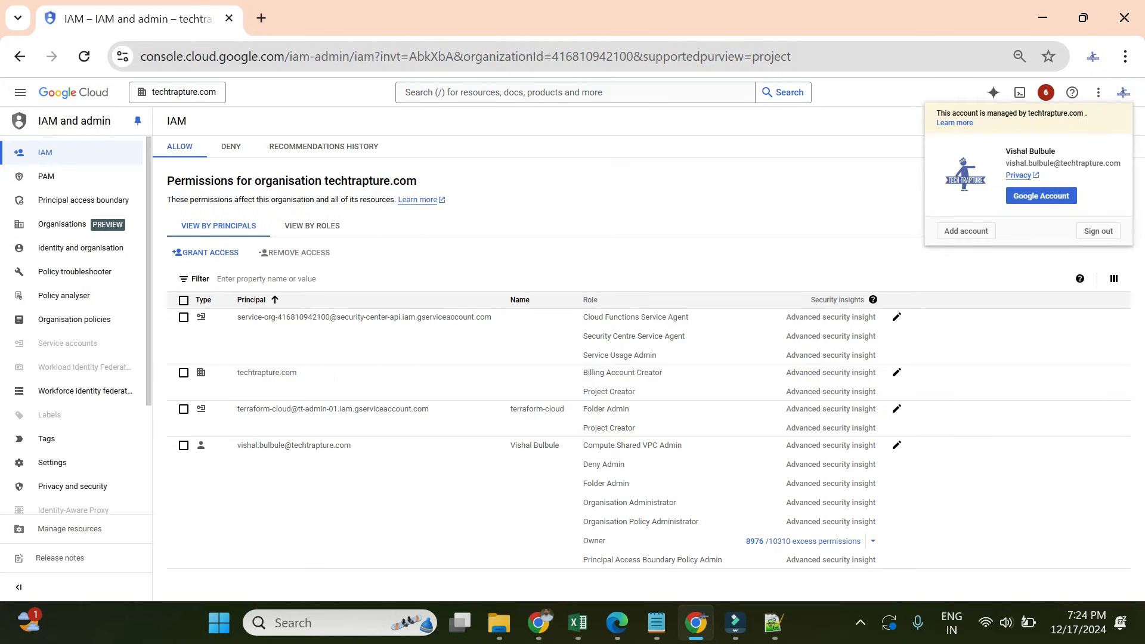
triple_click(1065, 163)
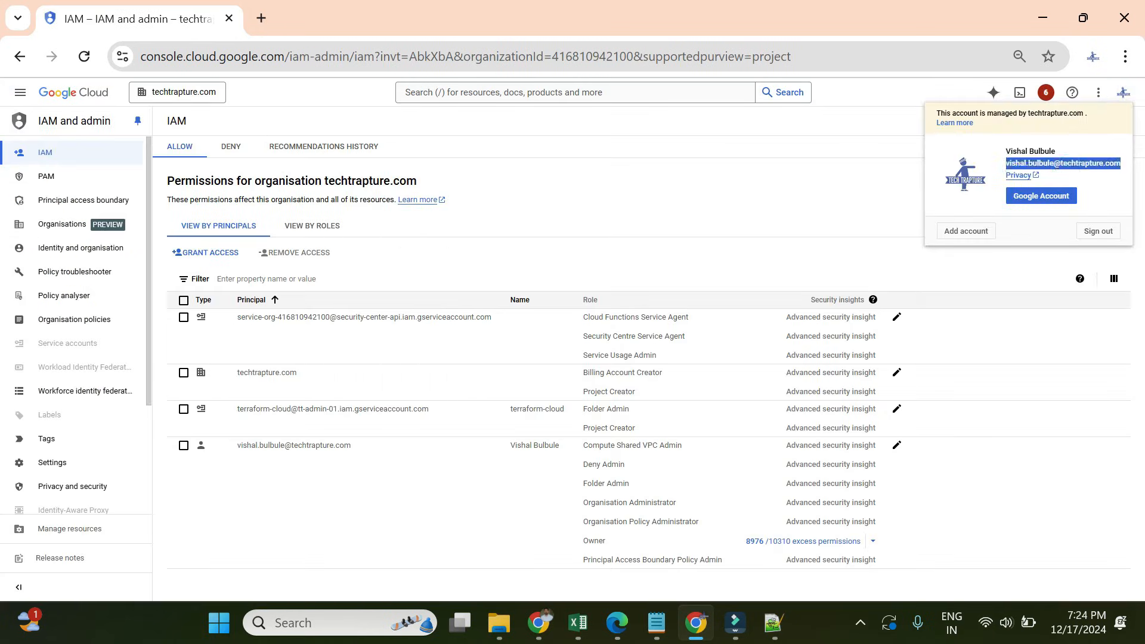
click(819, 175)
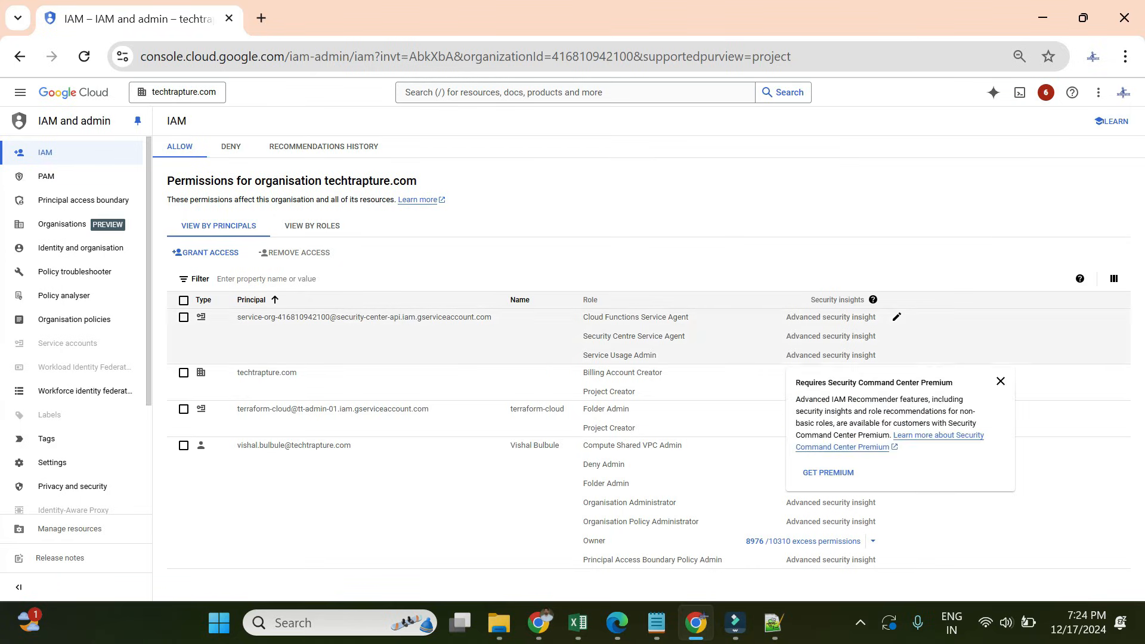
drag(581, 540, 621, 540)
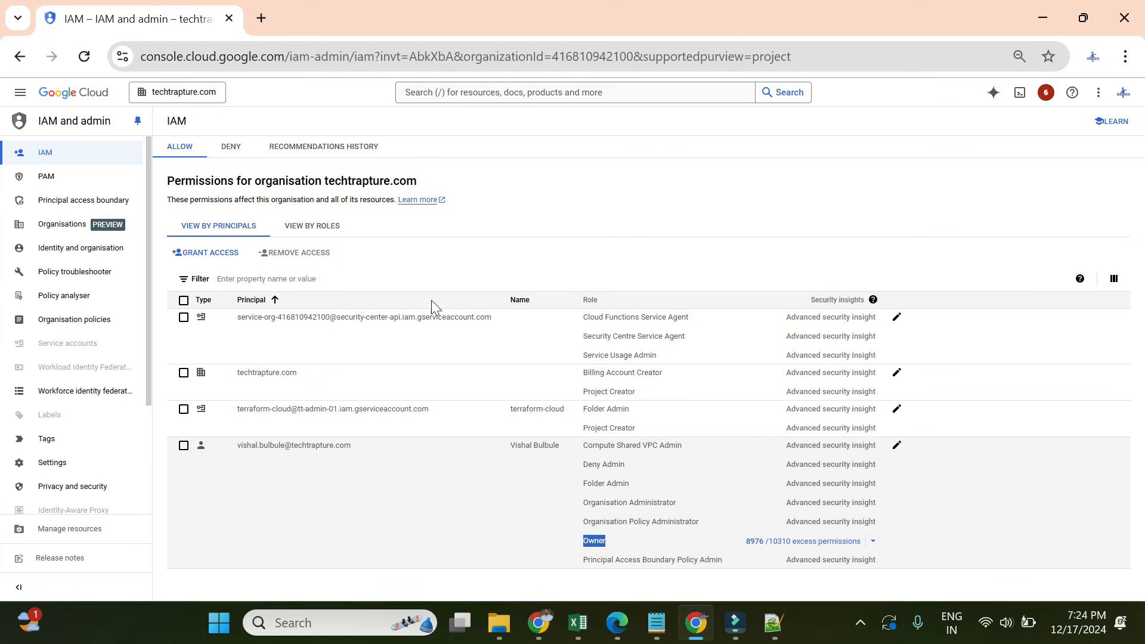
click(189, 93)
click(489, 253)
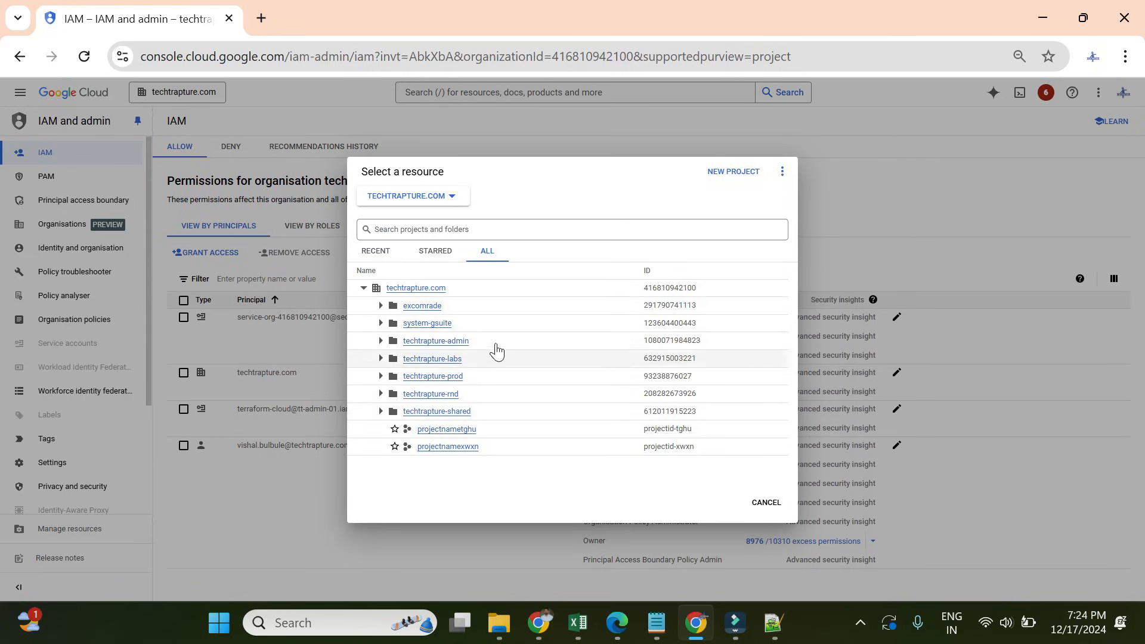
- Switch IAM to tt-dev-02 under techtrapture-rnd, review its Owner role, then reopen the full-tree picker
click(381, 395)
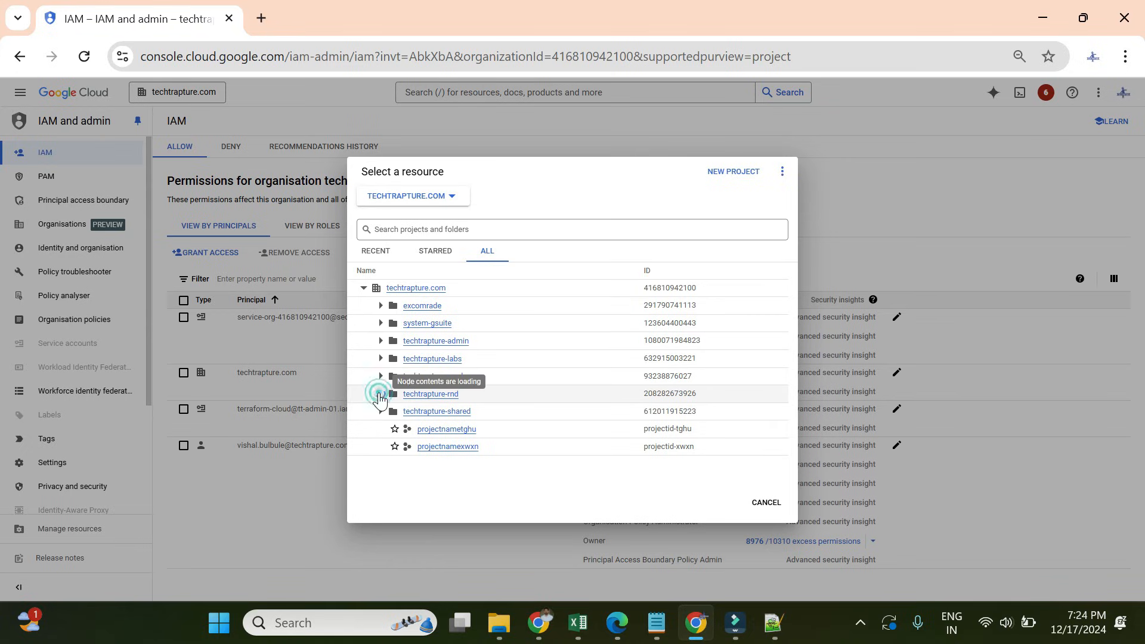
click(454, 428)
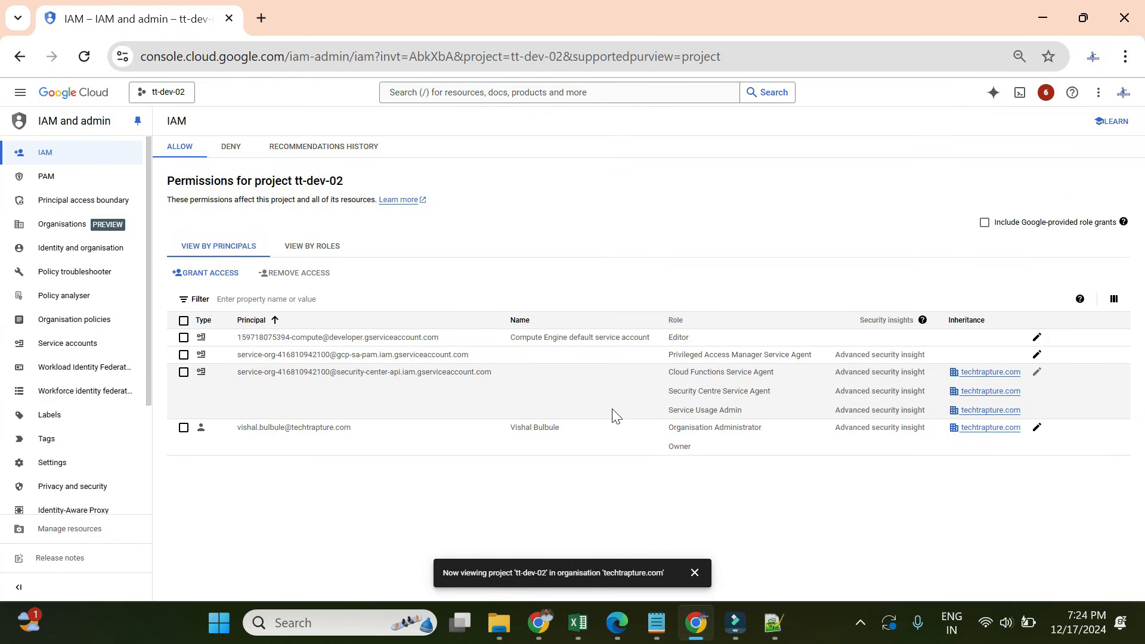
drag(661, 447, 692, 448)
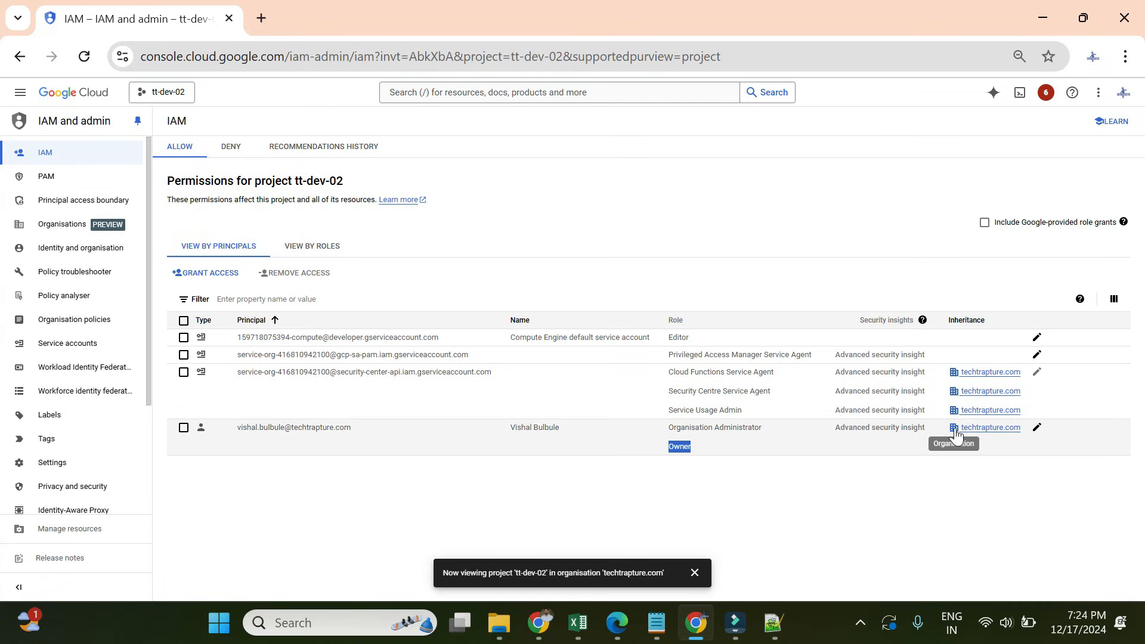
click(162, 93)
click(506, 246)
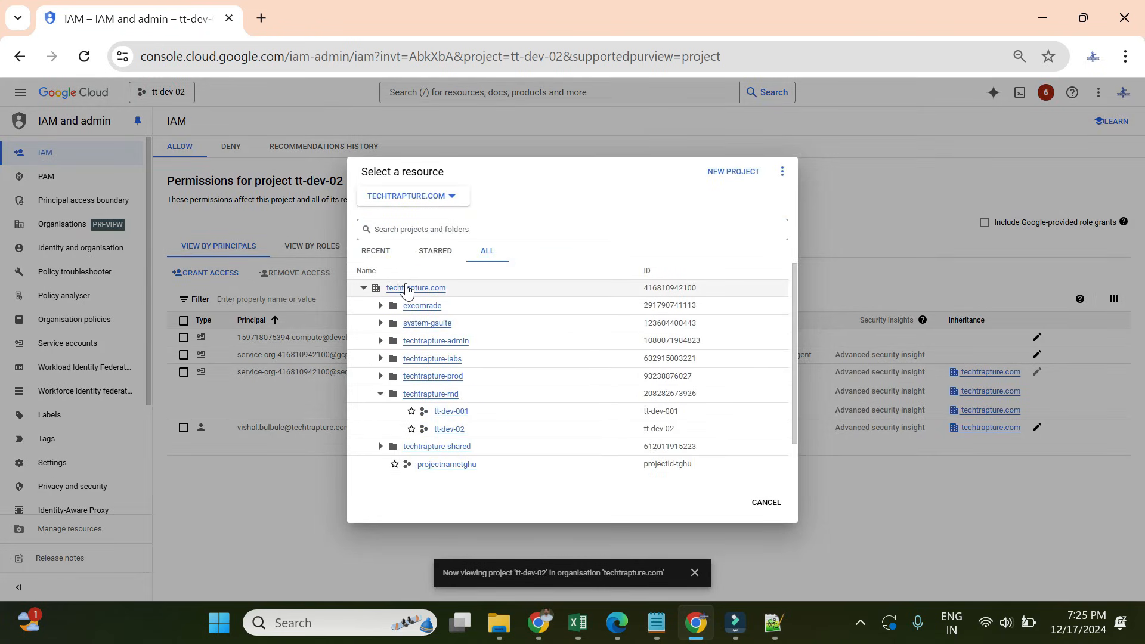
- Return IAM to techtrapture.com, reopen the full-tree picker, and bring forward the Cloud Storage Buckets window
click(406, 288)
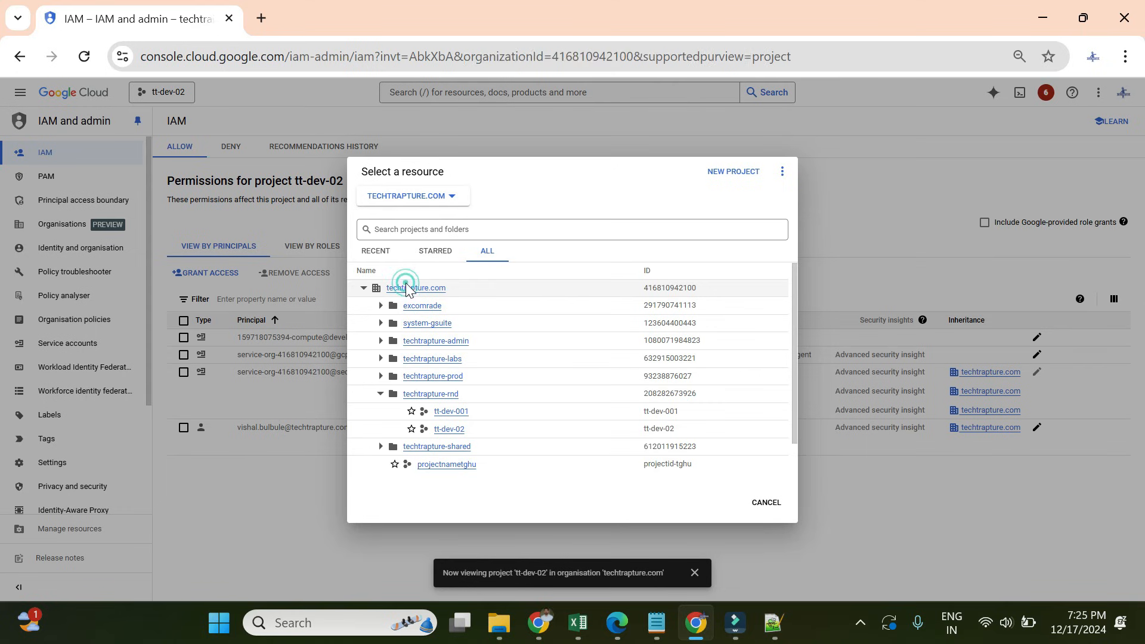
click(217, 97)
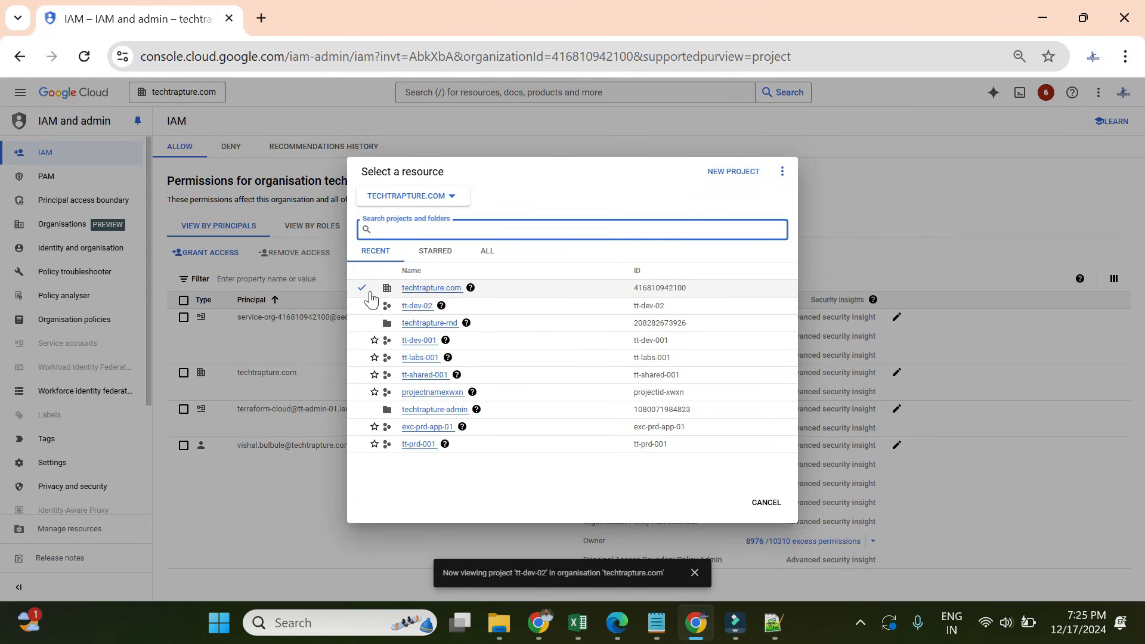
click(487, 250)
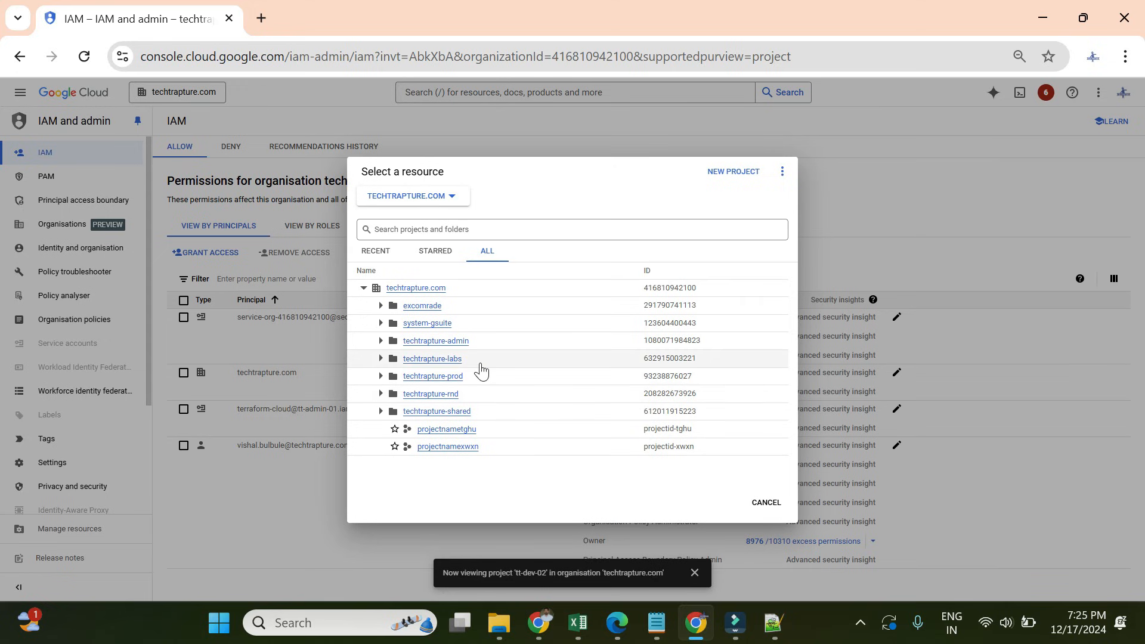
click(538, 622)
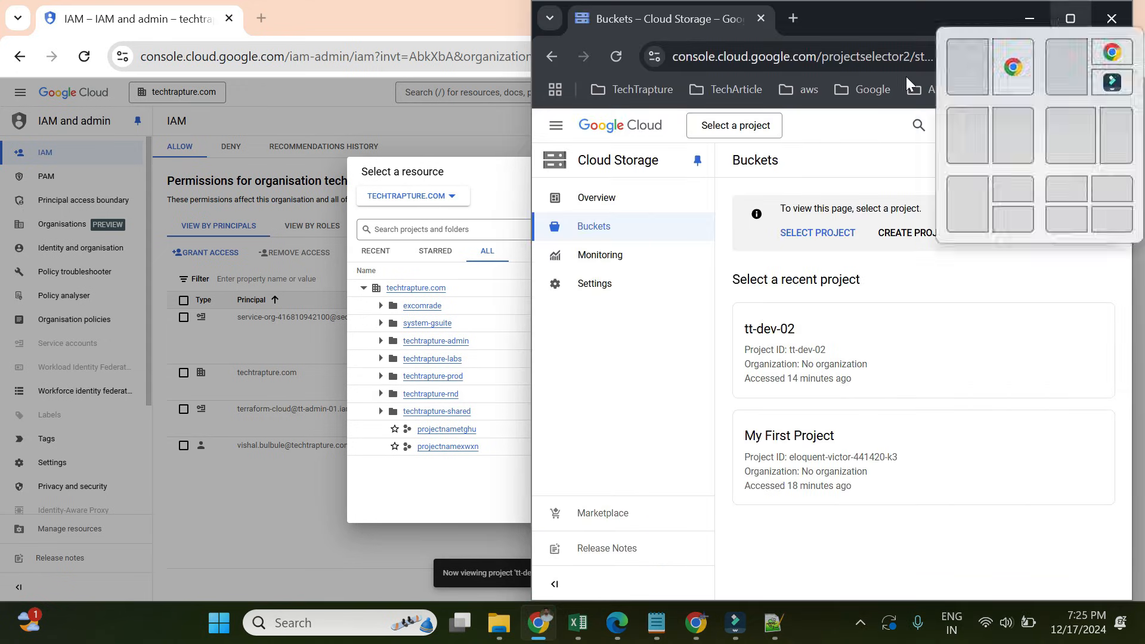
- Check the second account's full project list and its signed-in browser profile
click(735, 126)
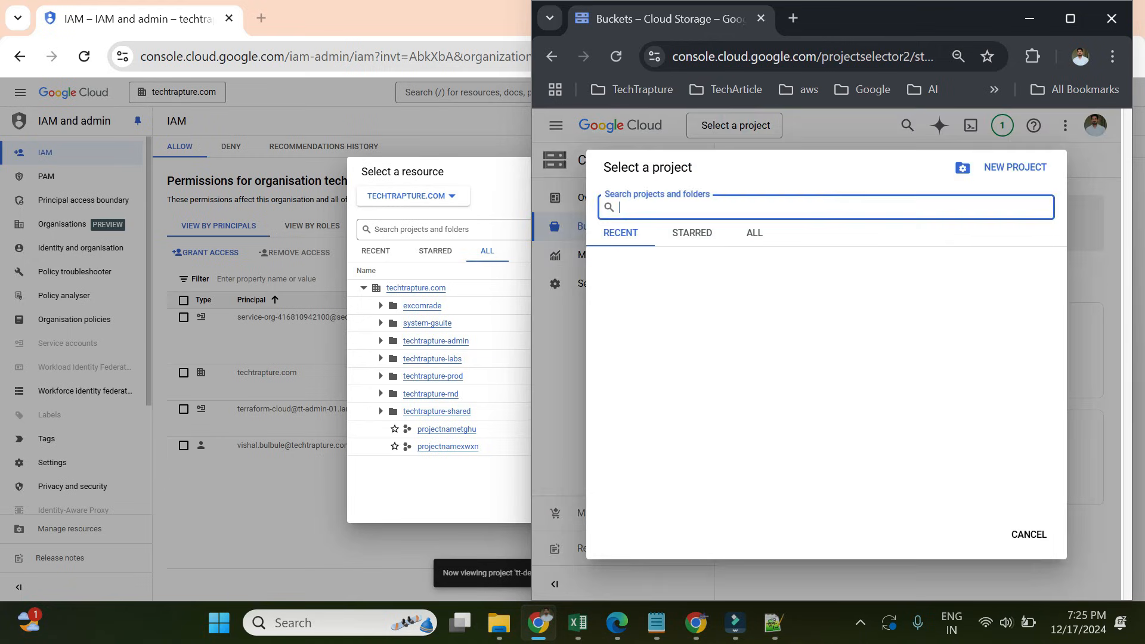
click(753, 234)
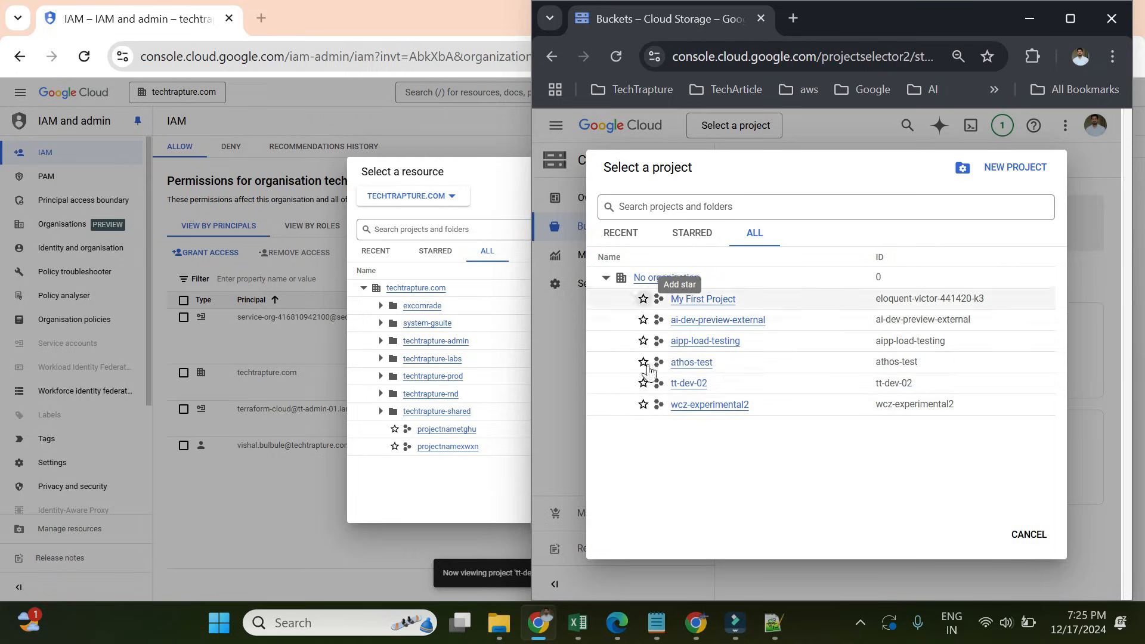
click(744, 298)
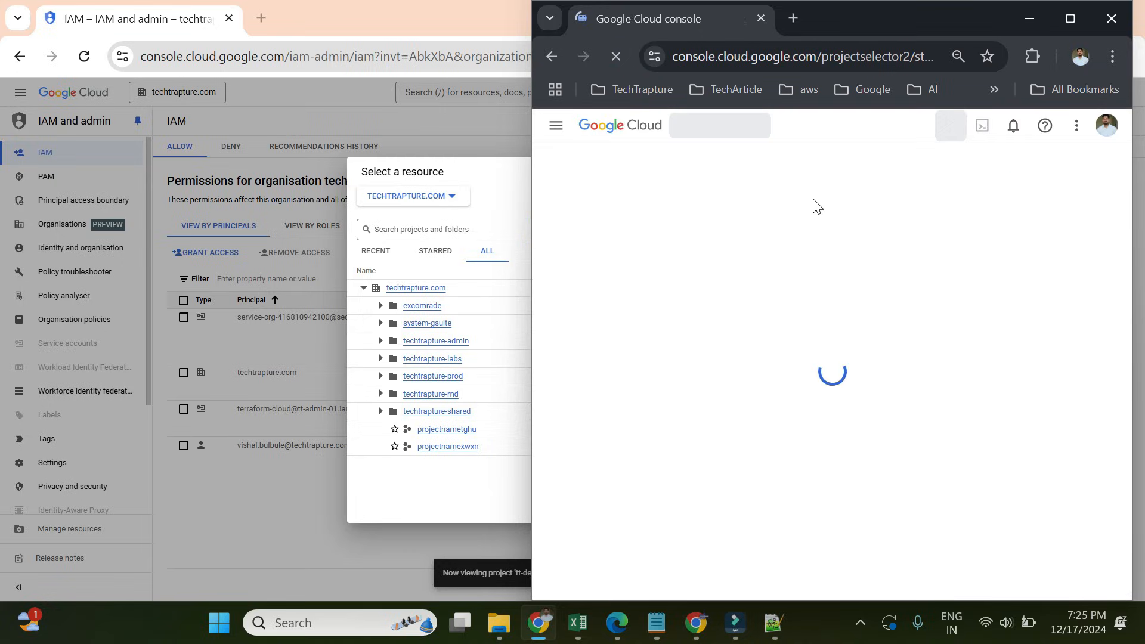
click(735, 126)
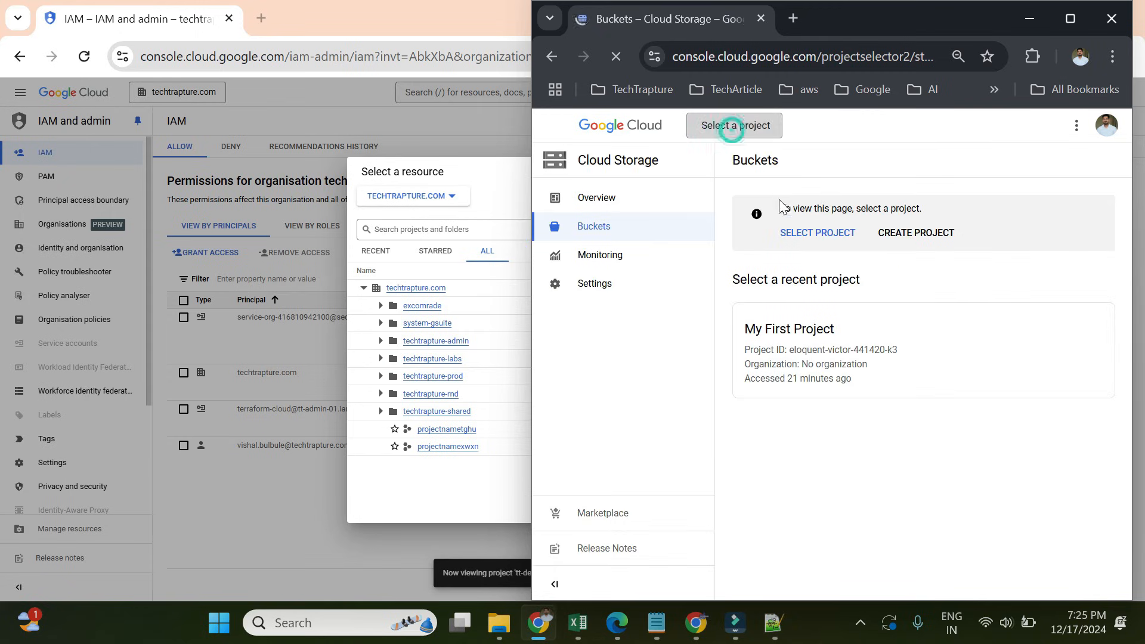
click(769, 235)
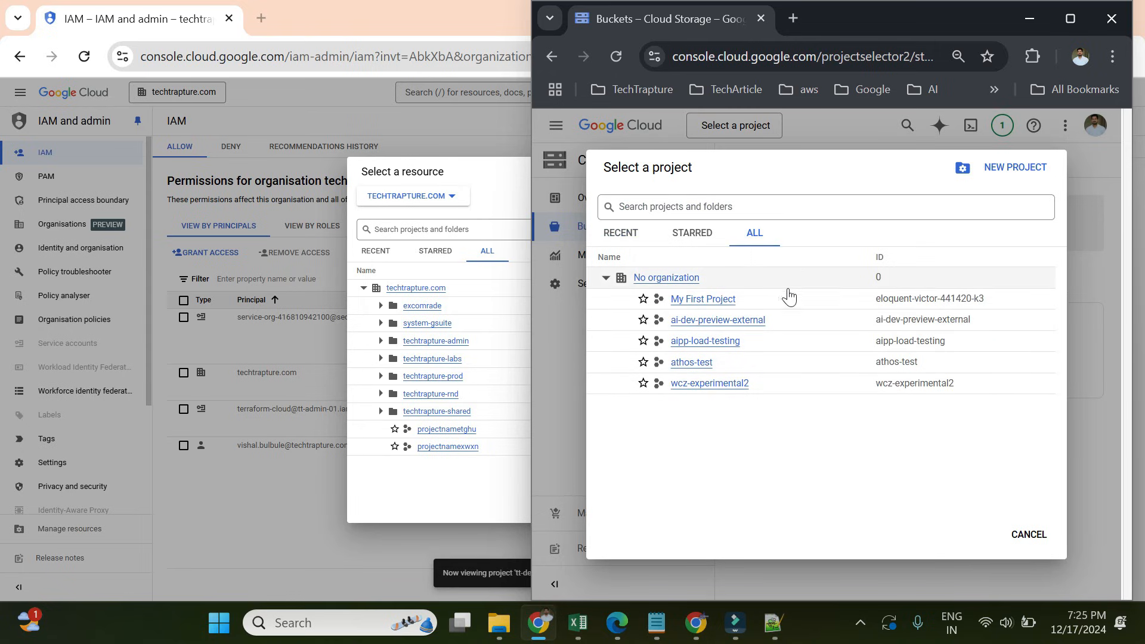
click(1084, 58)
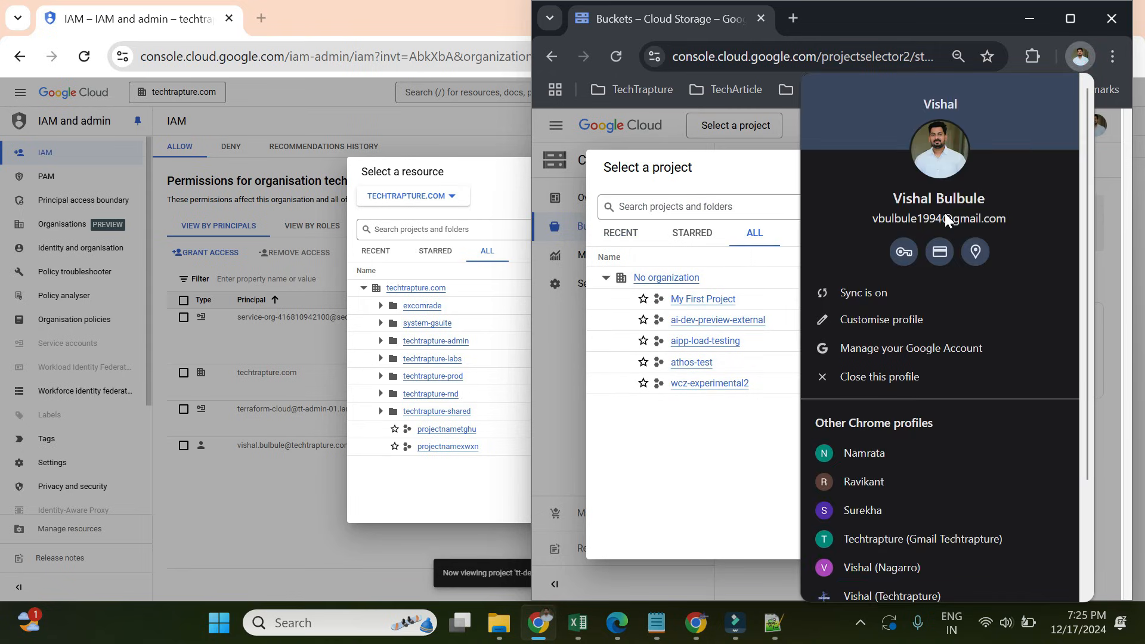
click(764, 164)
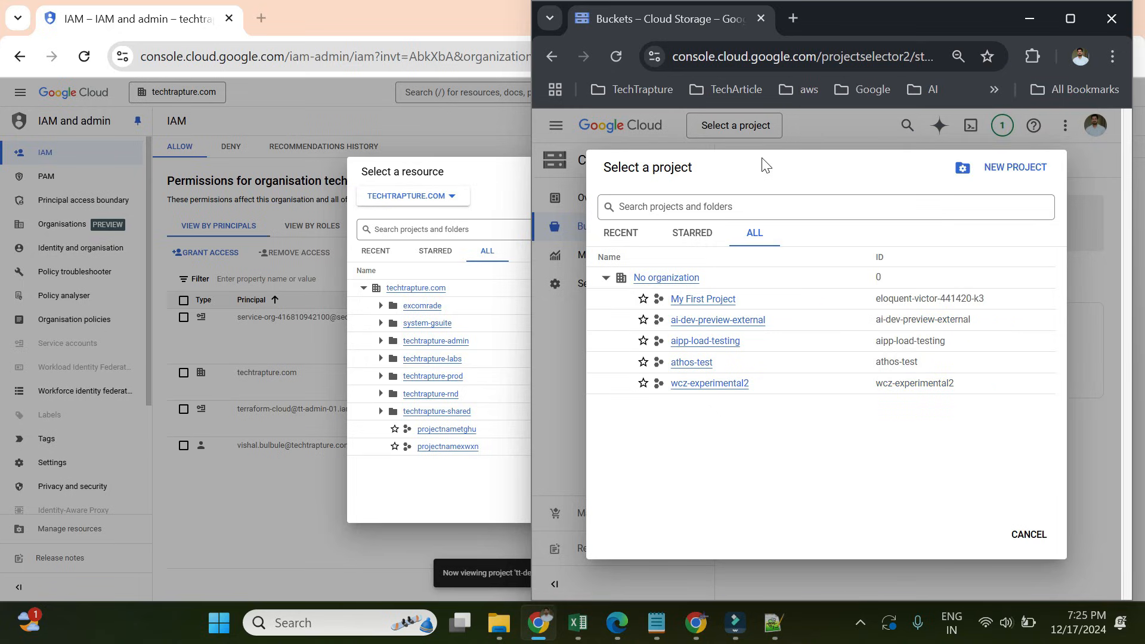
- Switch the IAM view to project tt-dev-02 under the techtrapture-rnd folder
click(380, 394)
click(459, 430)
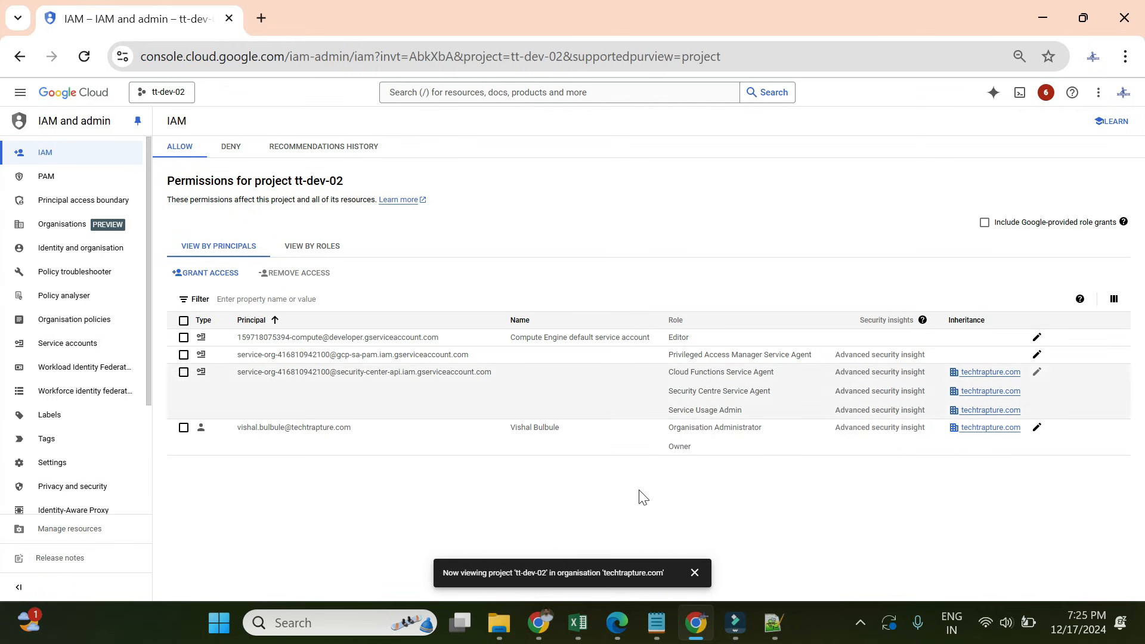
click(540, 622)
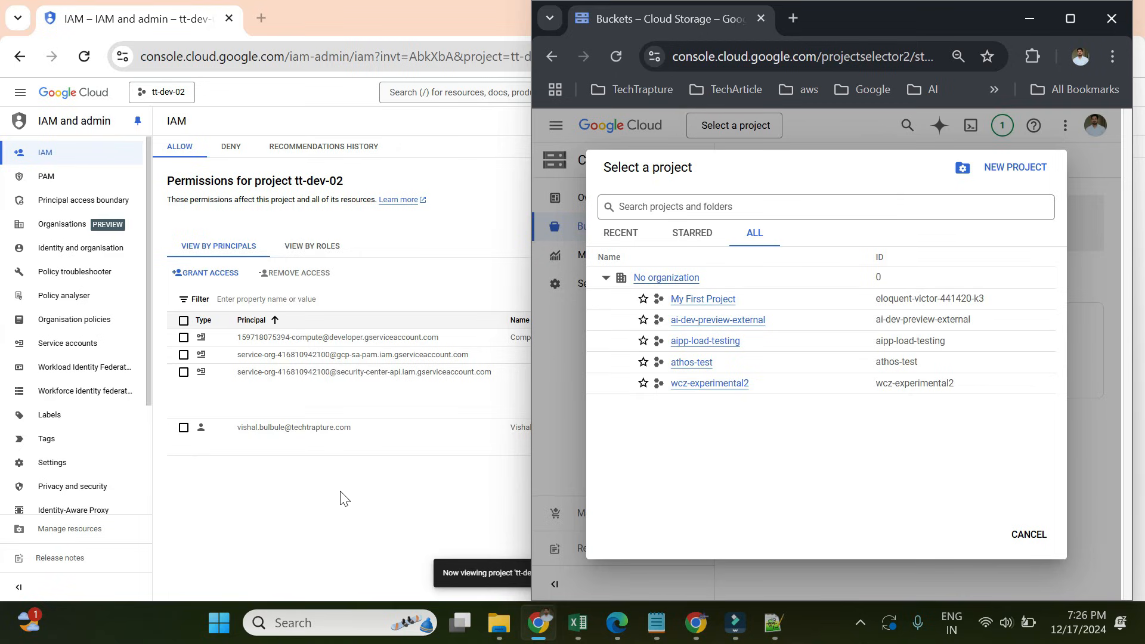
- Open tt-dev-02's IAM page address in a new tab of the second account's window
click(332, 93)
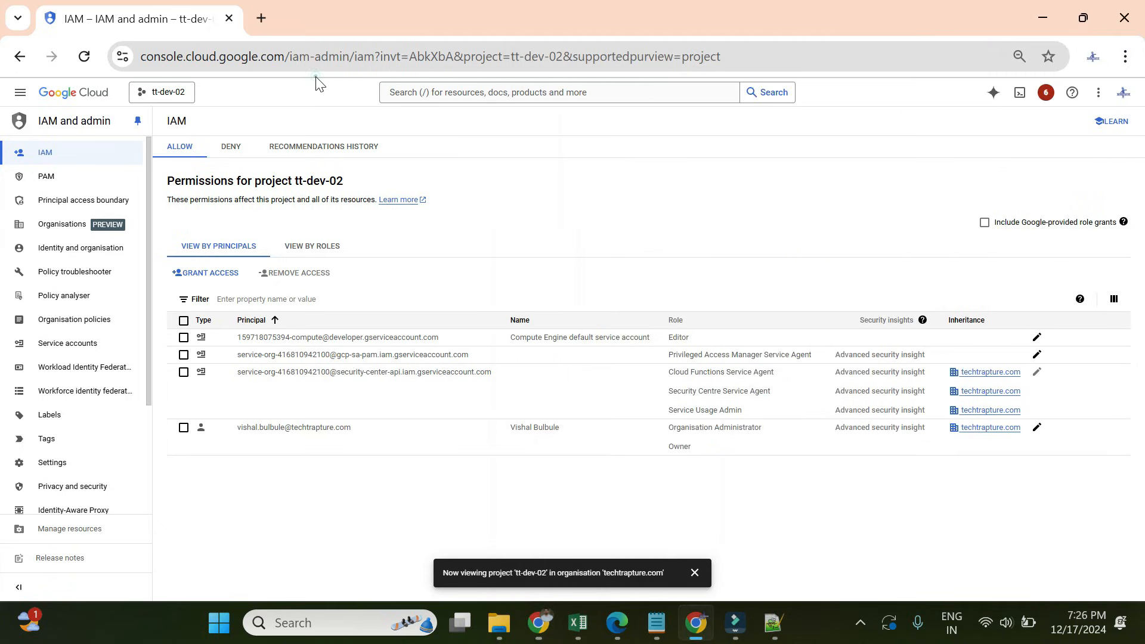
click(650, 60)
key(ctrl+c)
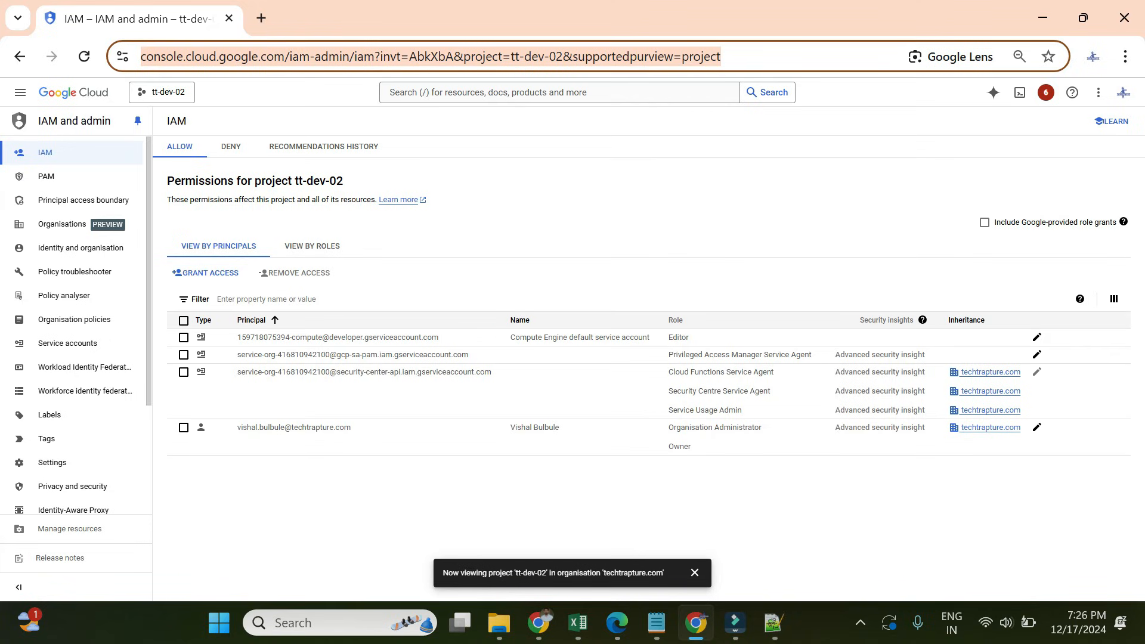
click(539, 622)
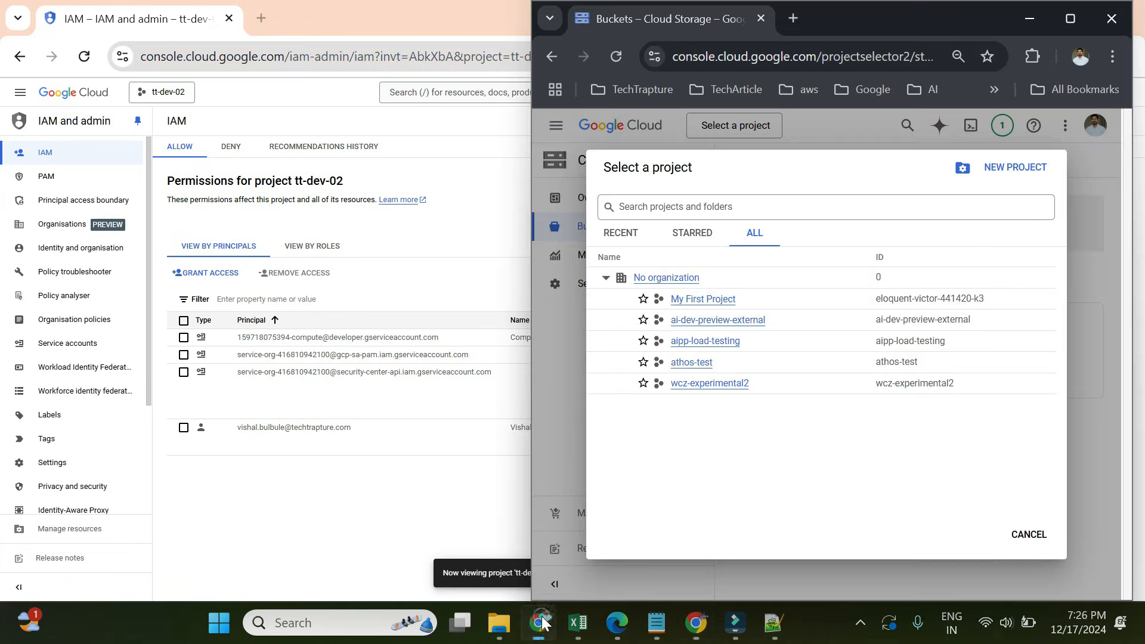
click(793, 18)
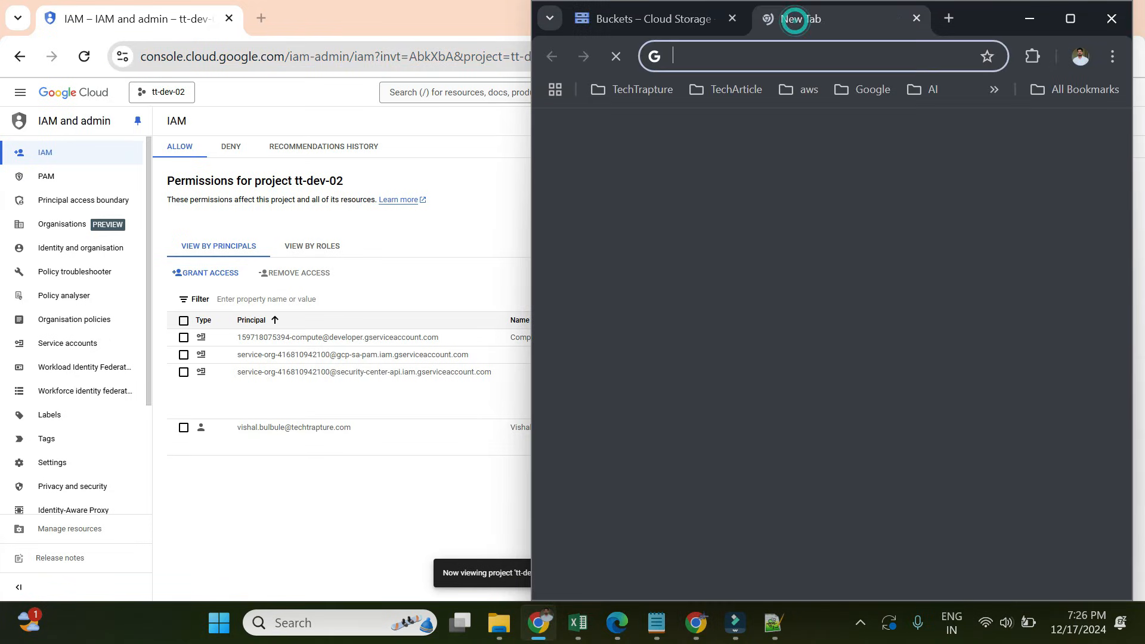
key(ctrl+v)
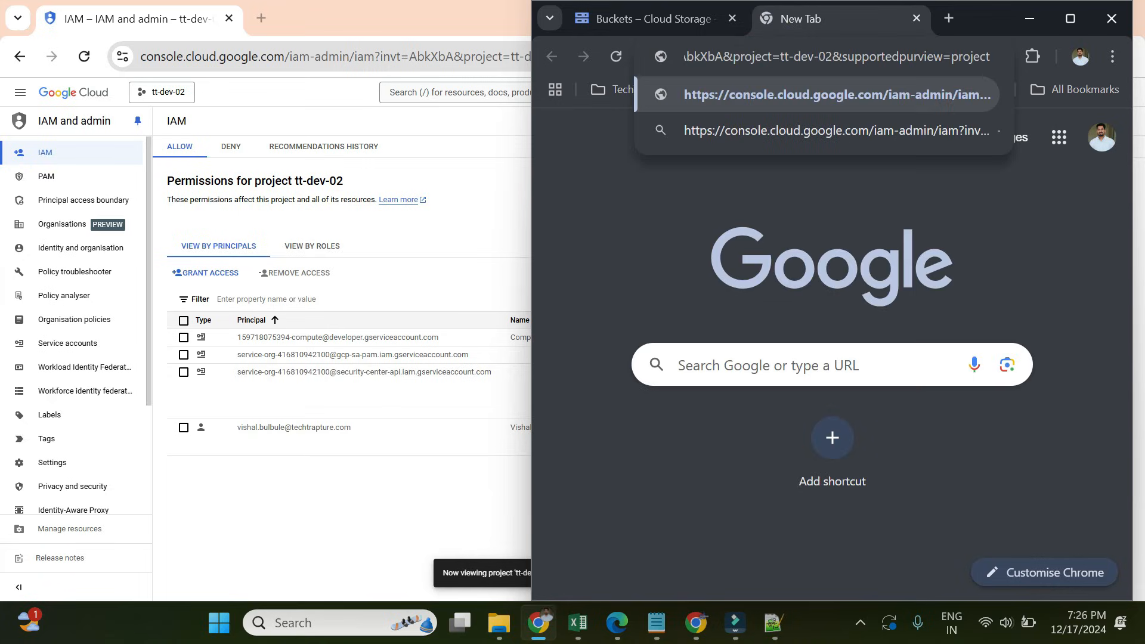
key(Return)
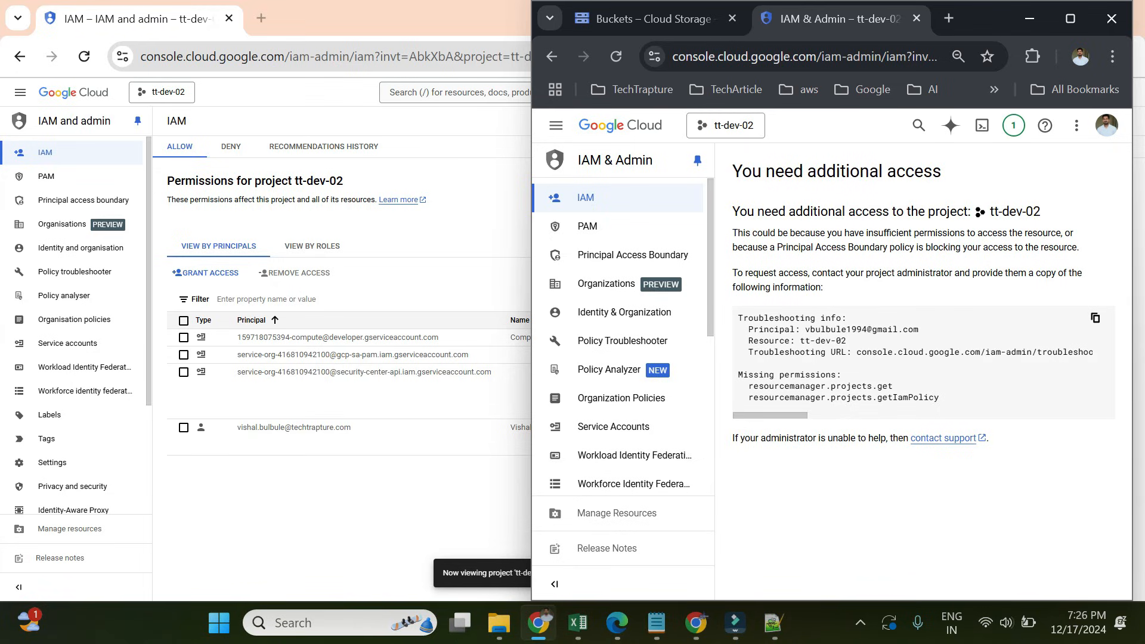
- Copy the denied account's e-mail from the access error and start granting access to tt-dev-02
drag(757, 211, 964, 211)
triple_click(930, 246)
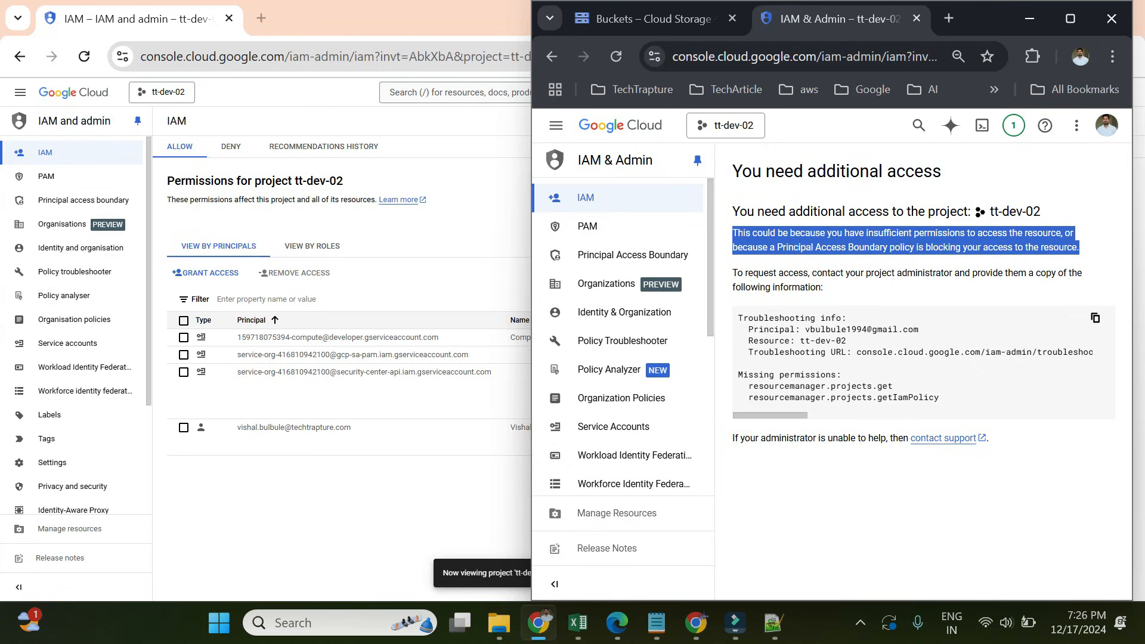
drag(804, 329, 918, 329)
key(ctrl+c)
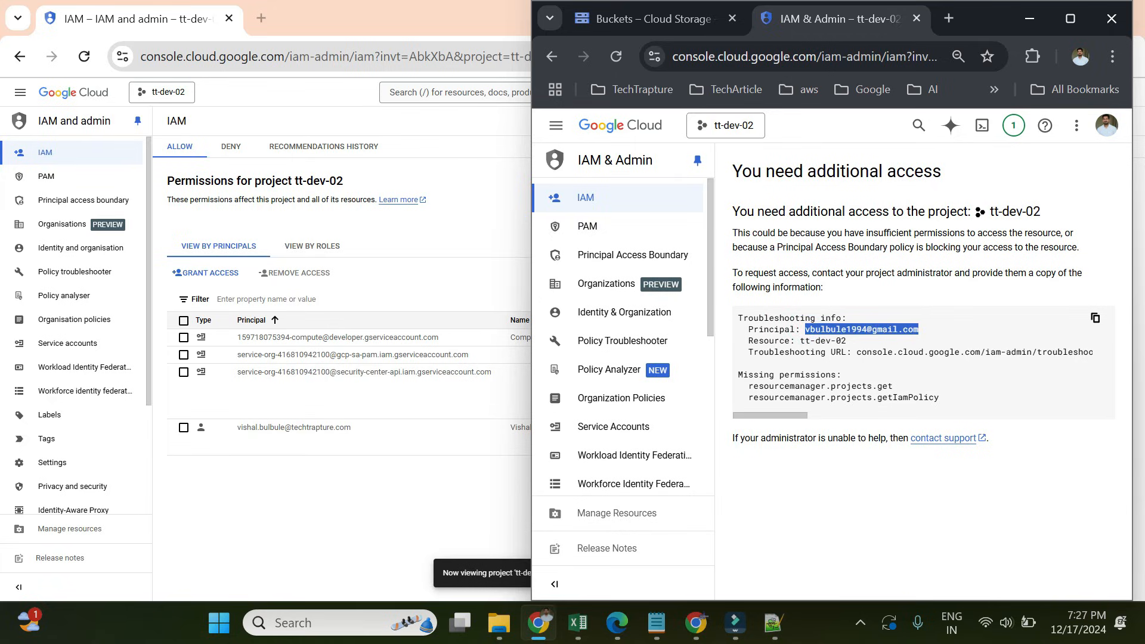
click(221, 275)
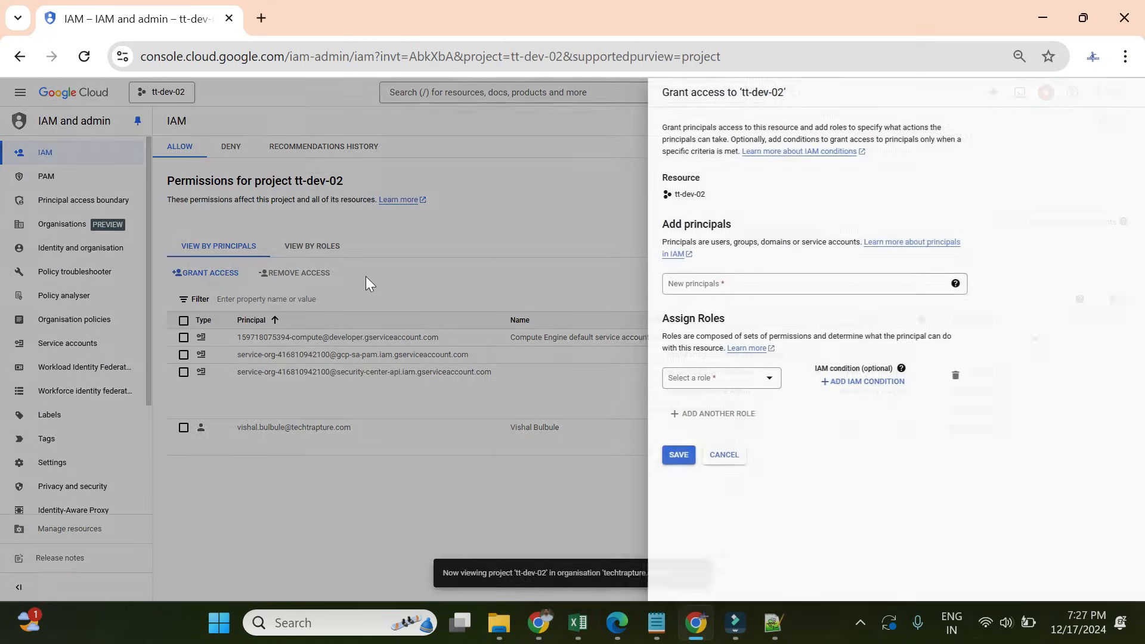
- Add the second account's e-mail as a new principal with the Basic > Viewer role and save
click(707, 286)
key(ctrl+v)
click(716, 307)
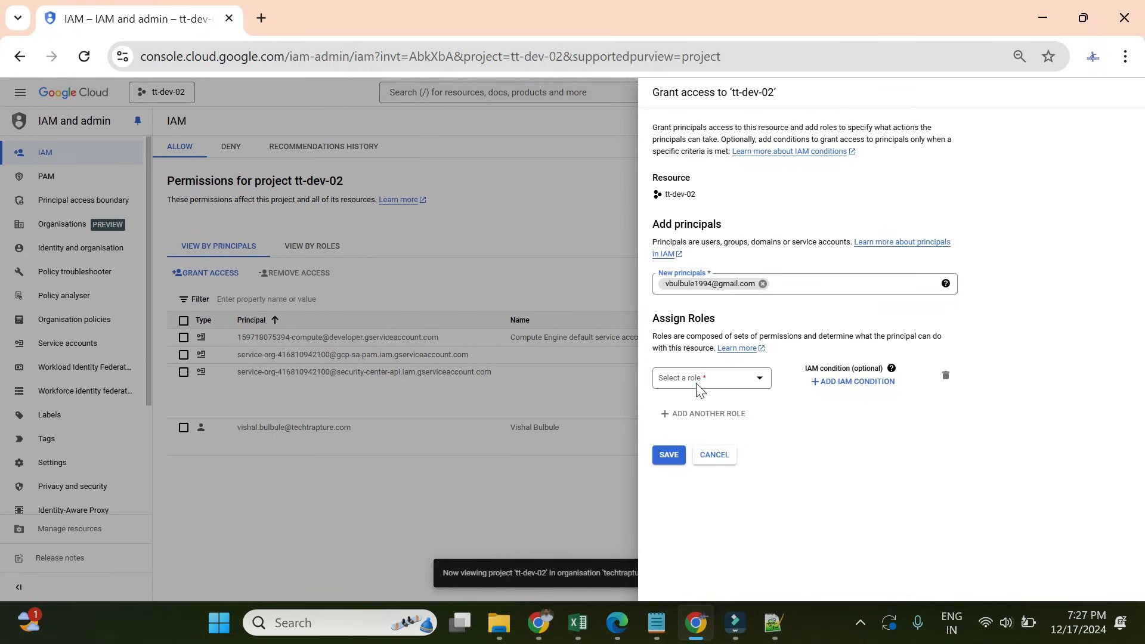
click(698, 384)
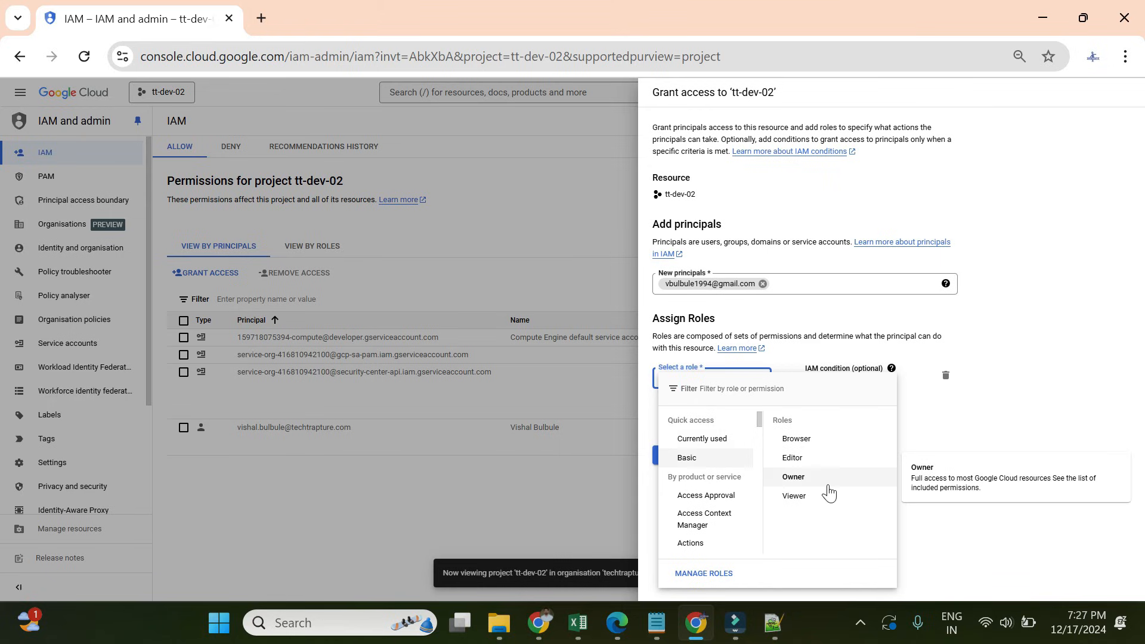
click(799, 497)
click(668, 471)
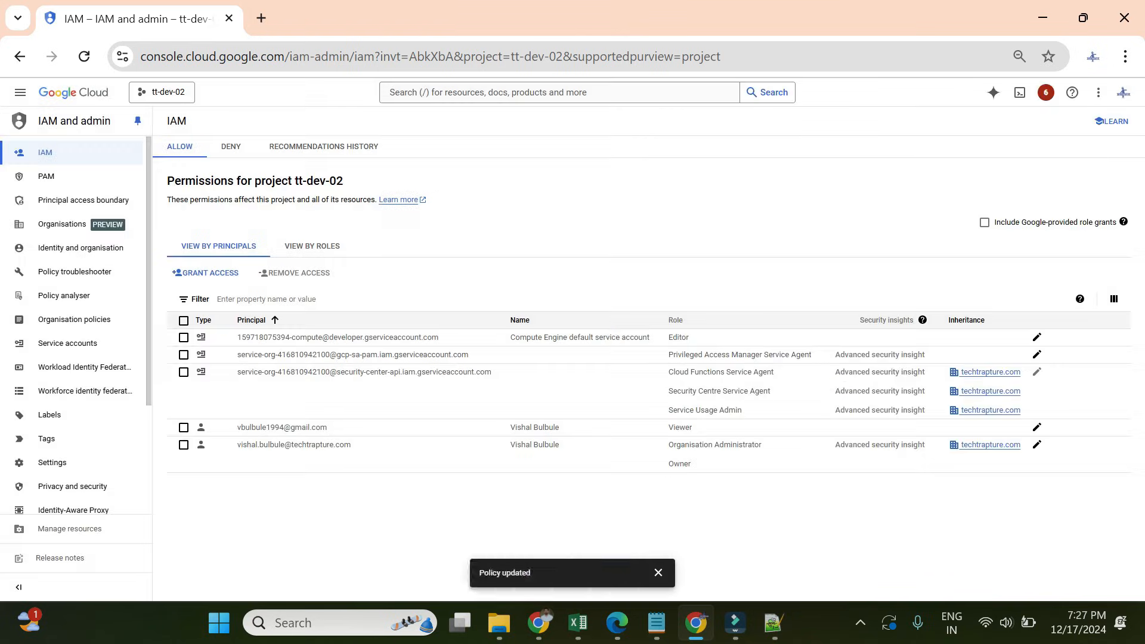
click(551, 618)
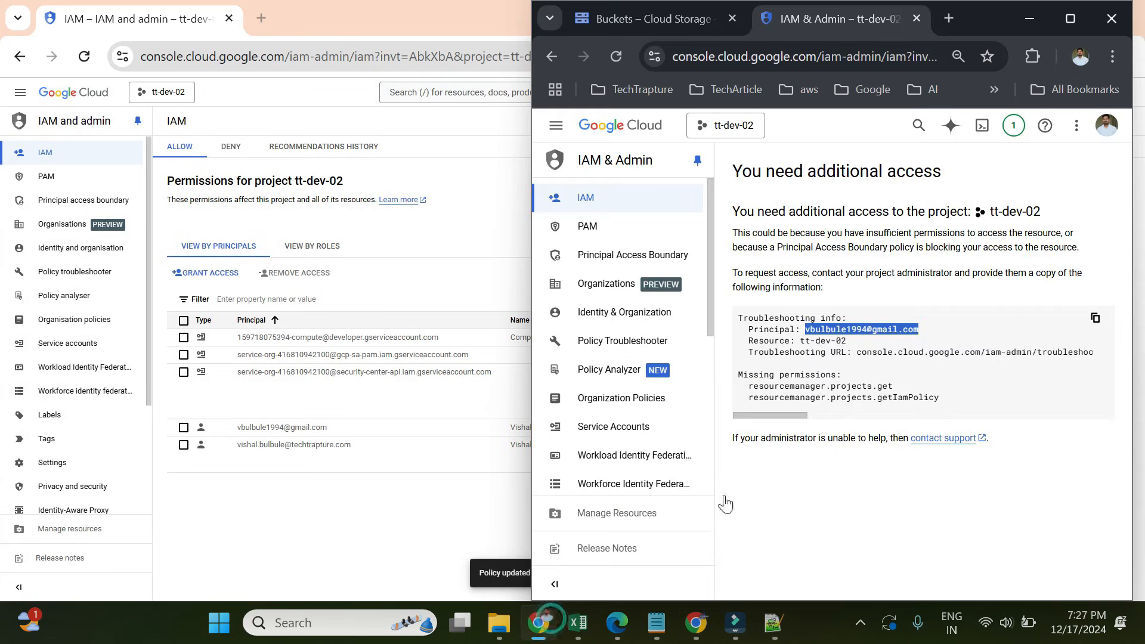
- Reload the second account's IAM page until tt-dev-02's principals list appears
click(612, 60)
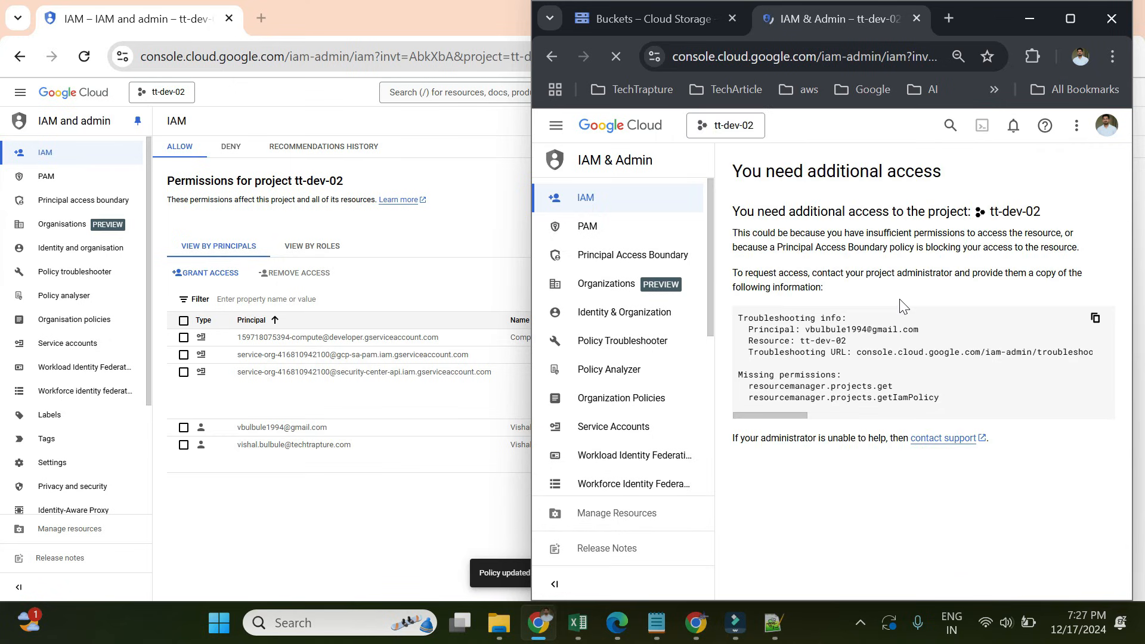
click(615, 56)
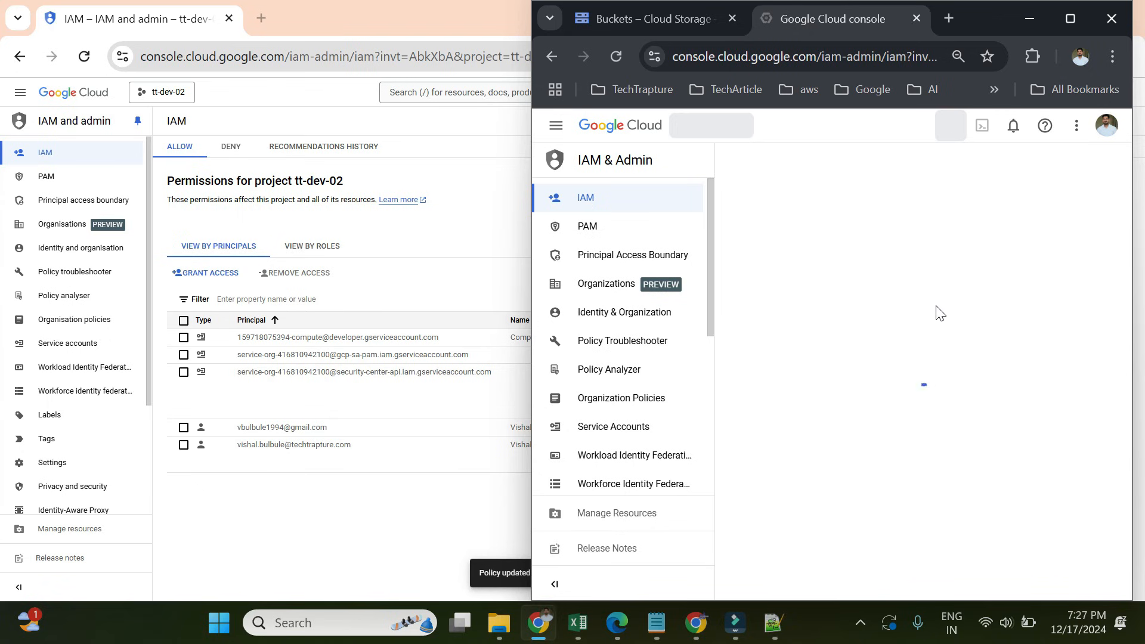
scroll(957, 358, down, 1)
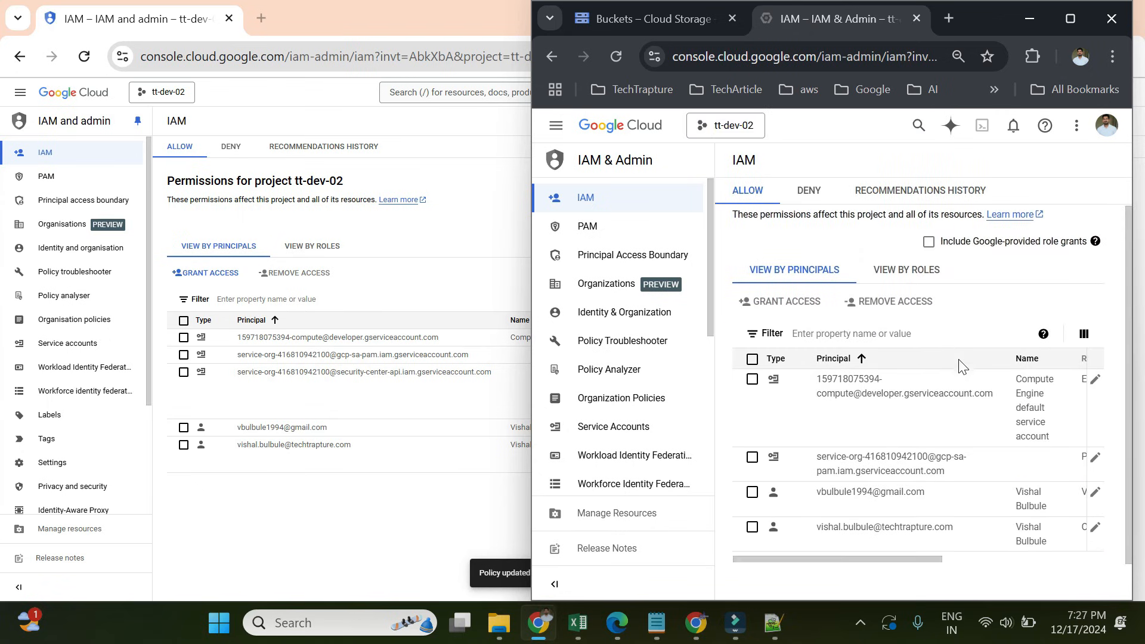
scroll(961, 365, up, 1)
click(555, 125)
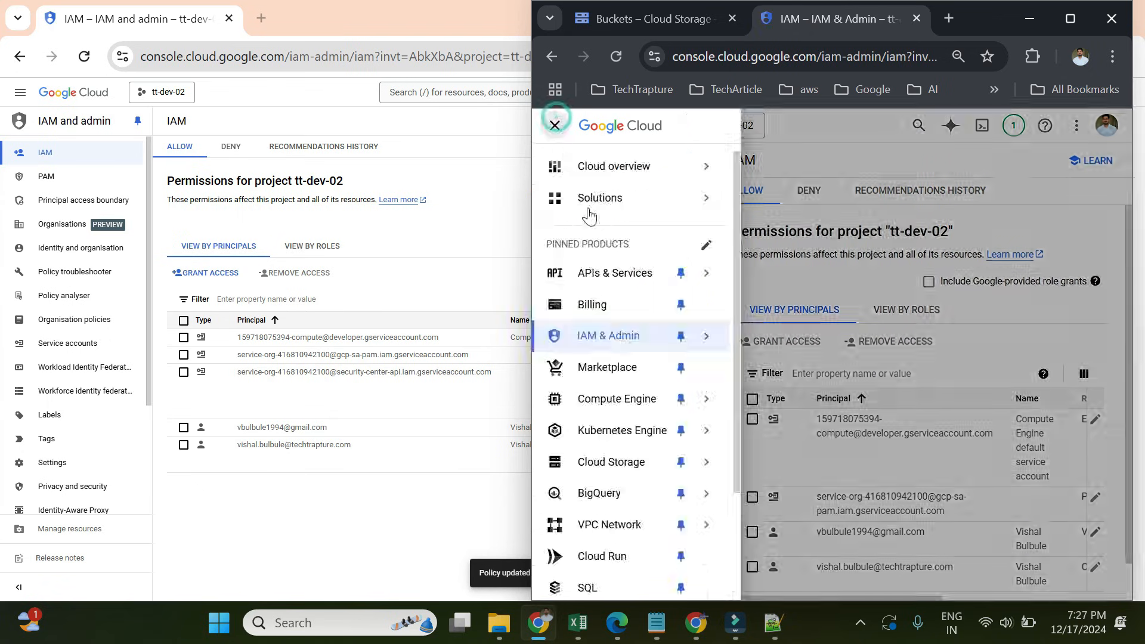
- Try creating a bucket in Cloud Storage as the second account, then return to the Buckets list
click(609, 463)
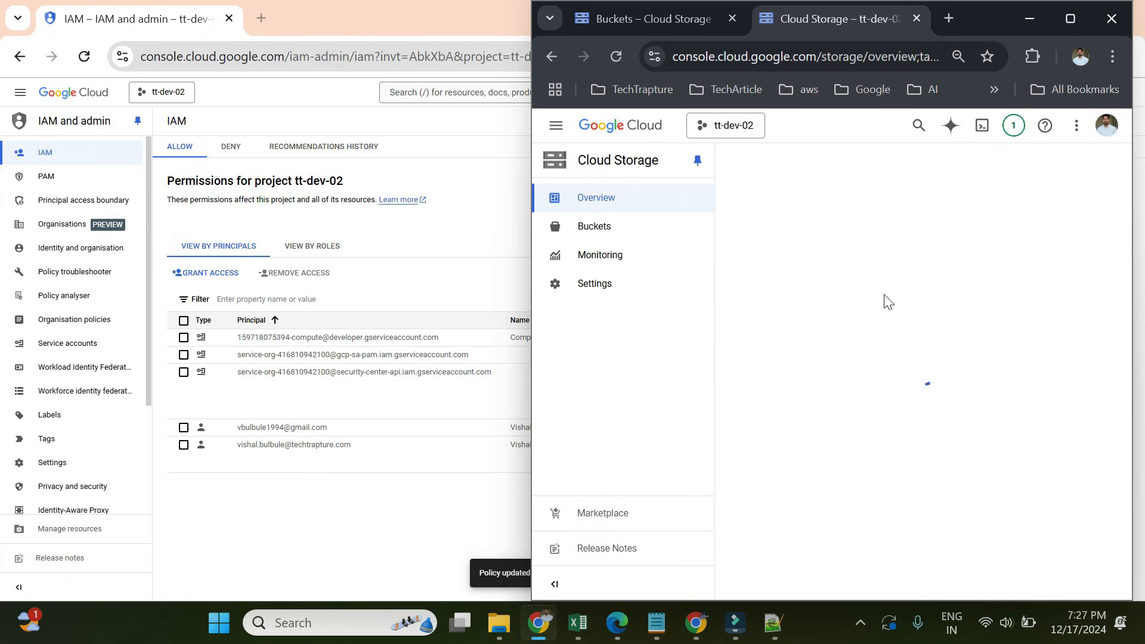
click(590, 227)
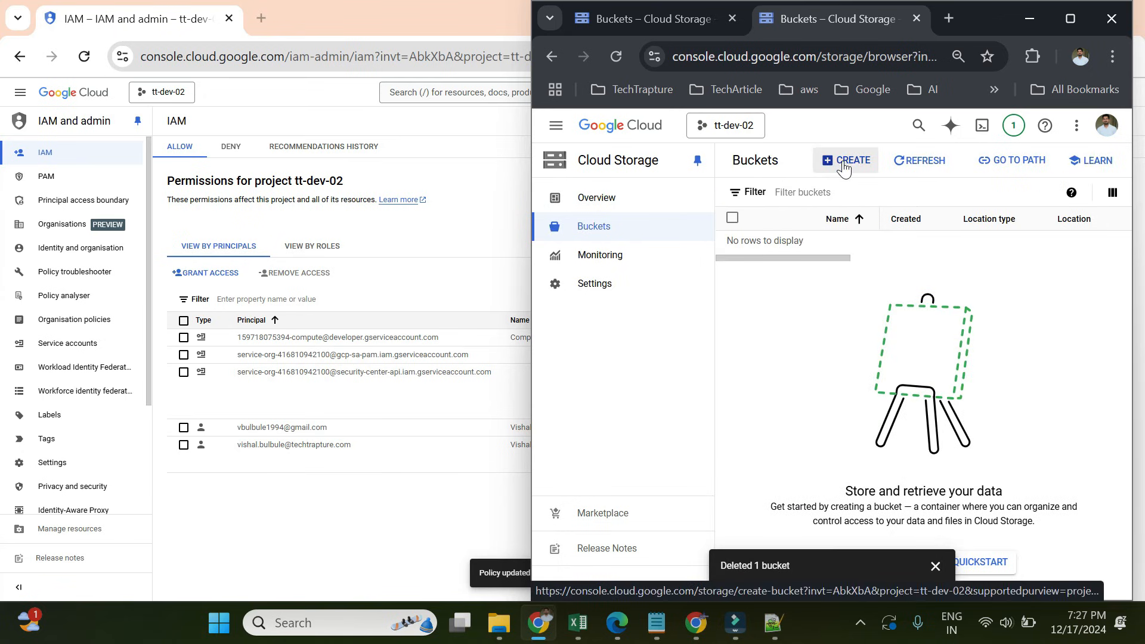
click(862, 169)
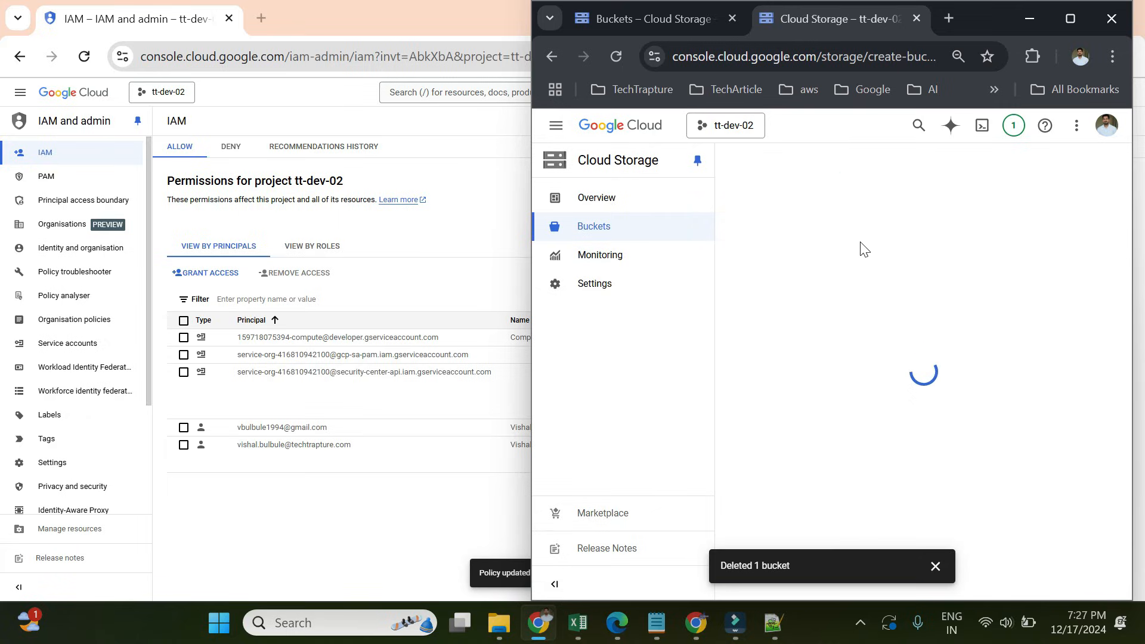
click(616, 56)
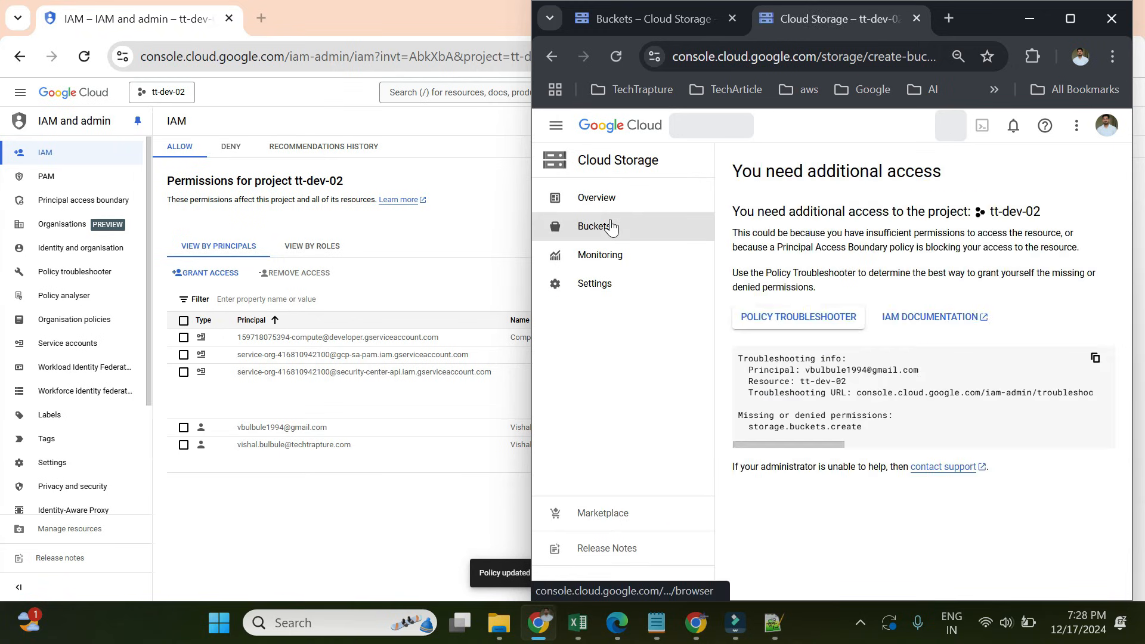
click(611, 226)
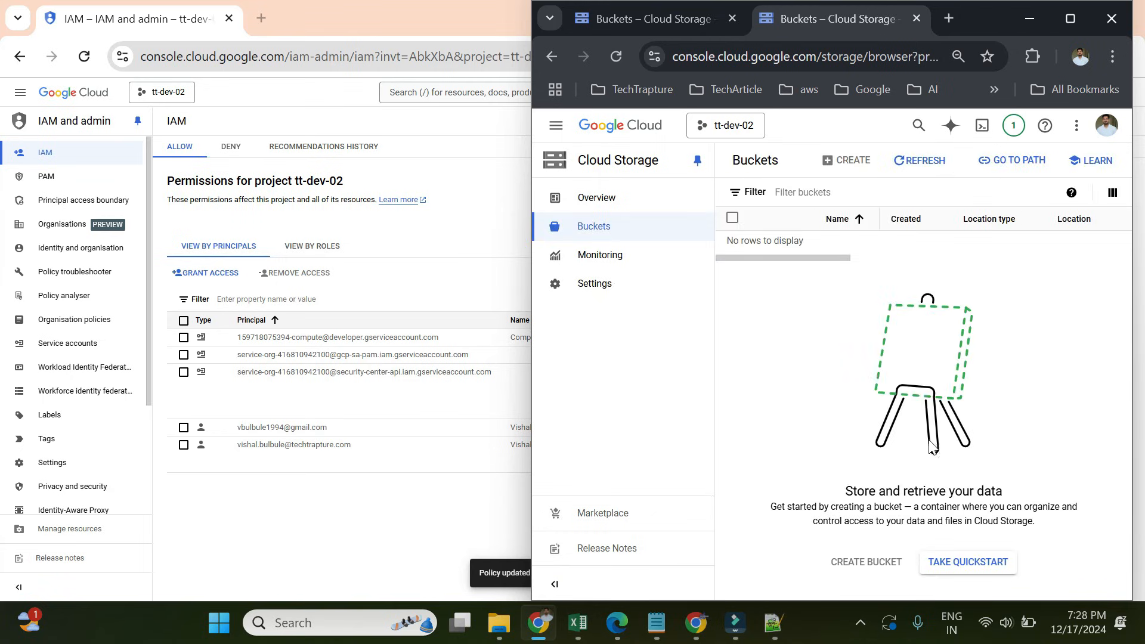
- Select storage.buckets.create in the greyed-out CREATE button's permissions tooltip
mouse_move(853, 162)
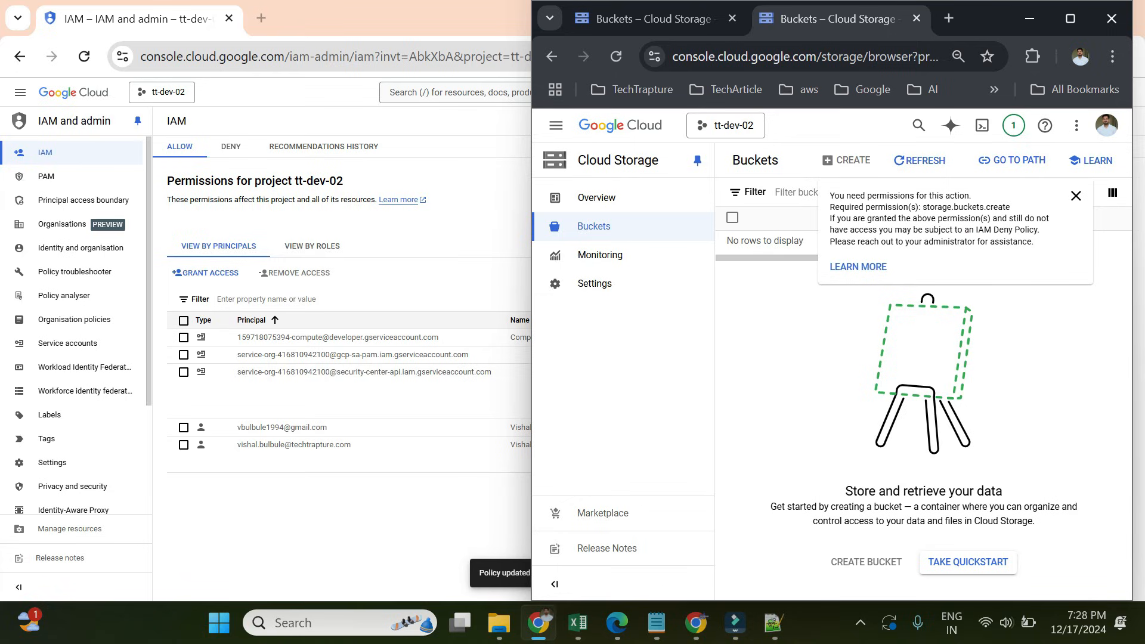
drag(922, 207, 1013, 216)
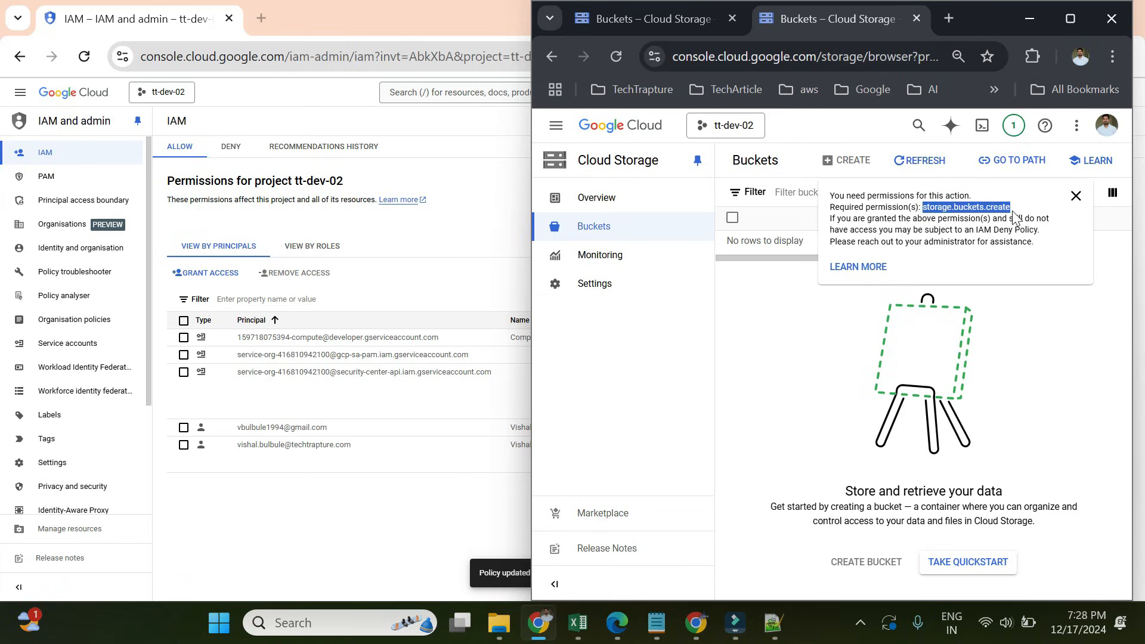
click(1013, 216)
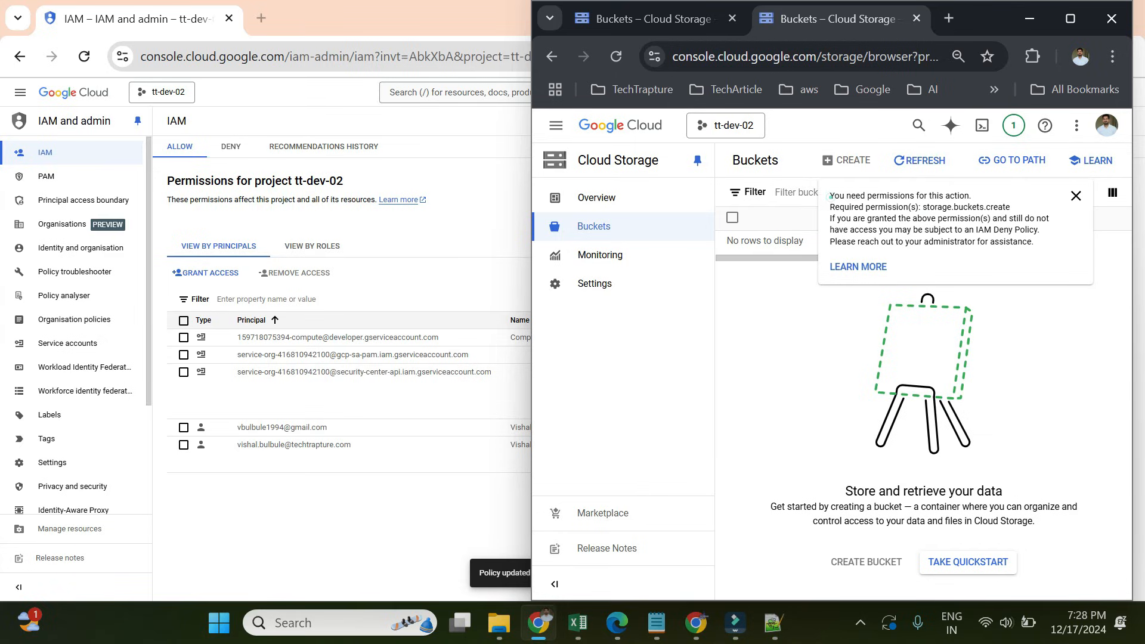
drag(829, 196, 996, 202)
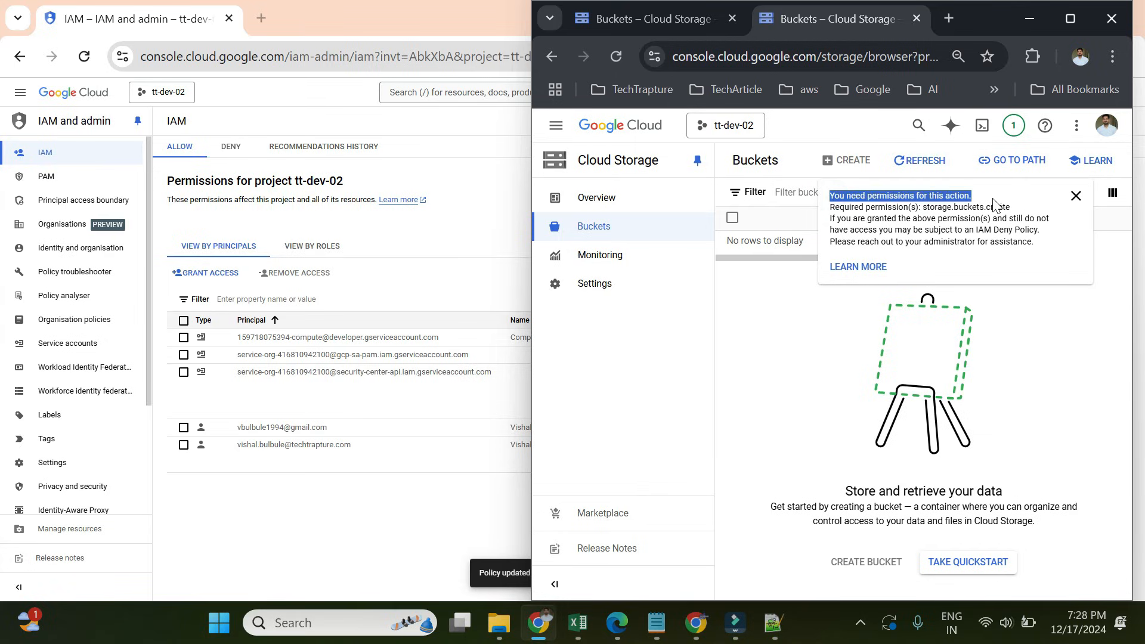
drag(922, 207, 1016, 212)
key(ctrl+c)
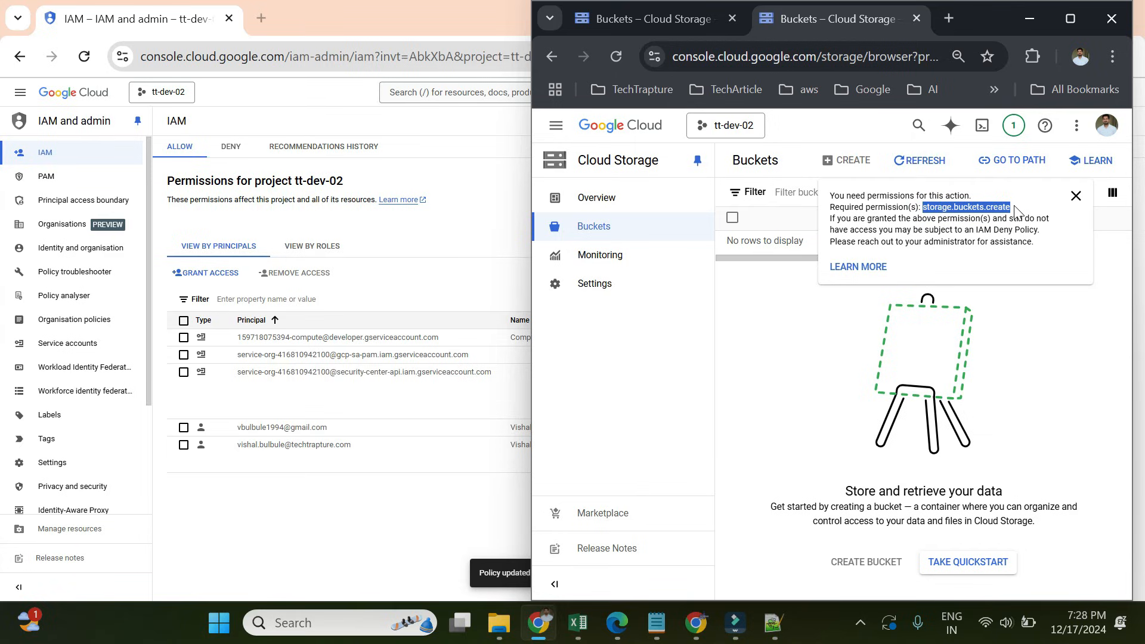
click(1013, 206)
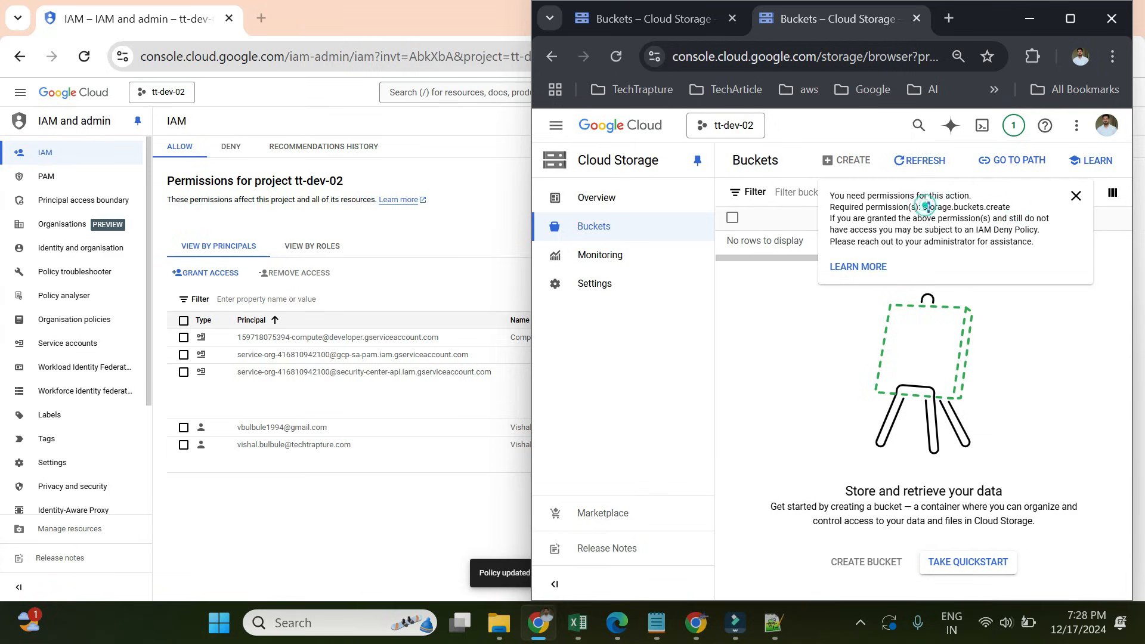
drag(924, 207, 1006, 208)
click(1005, 204)
drag(922, 206, 1005, 207)
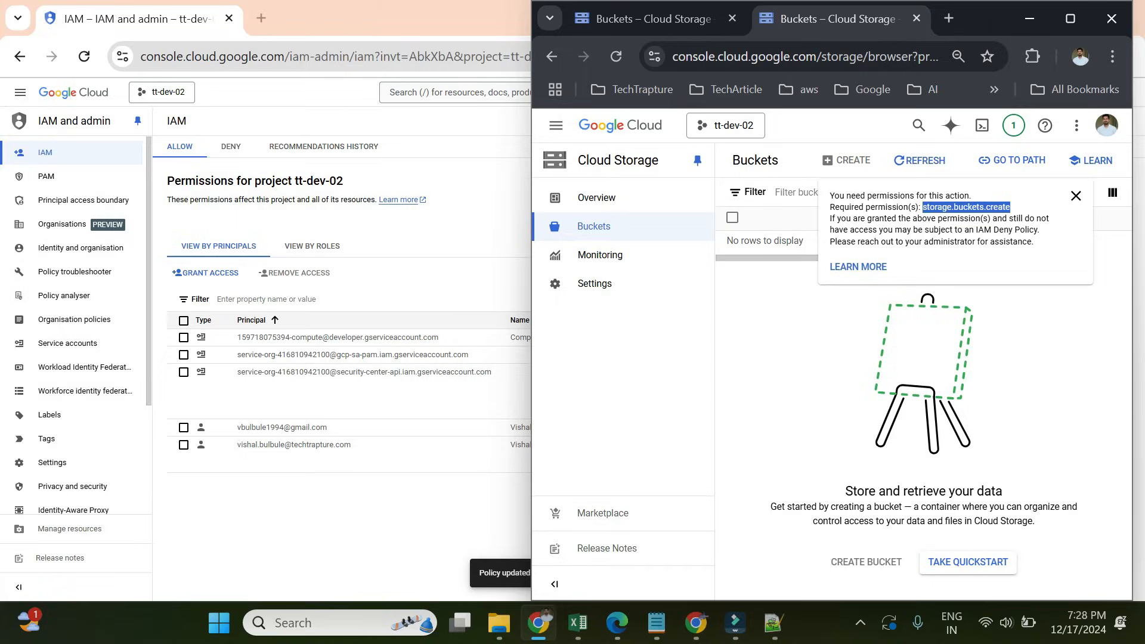
- Search the web for storage.buckets.create and note roles/storage.admin on the Create buckets documentation page
click(263, 19)
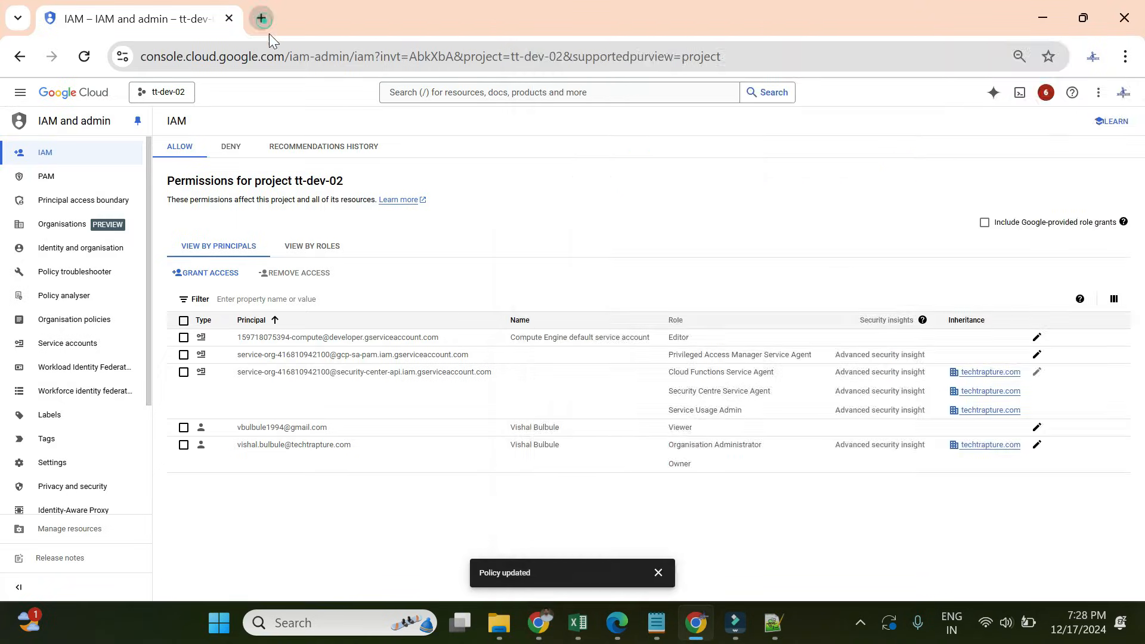
key(ctrl+v)
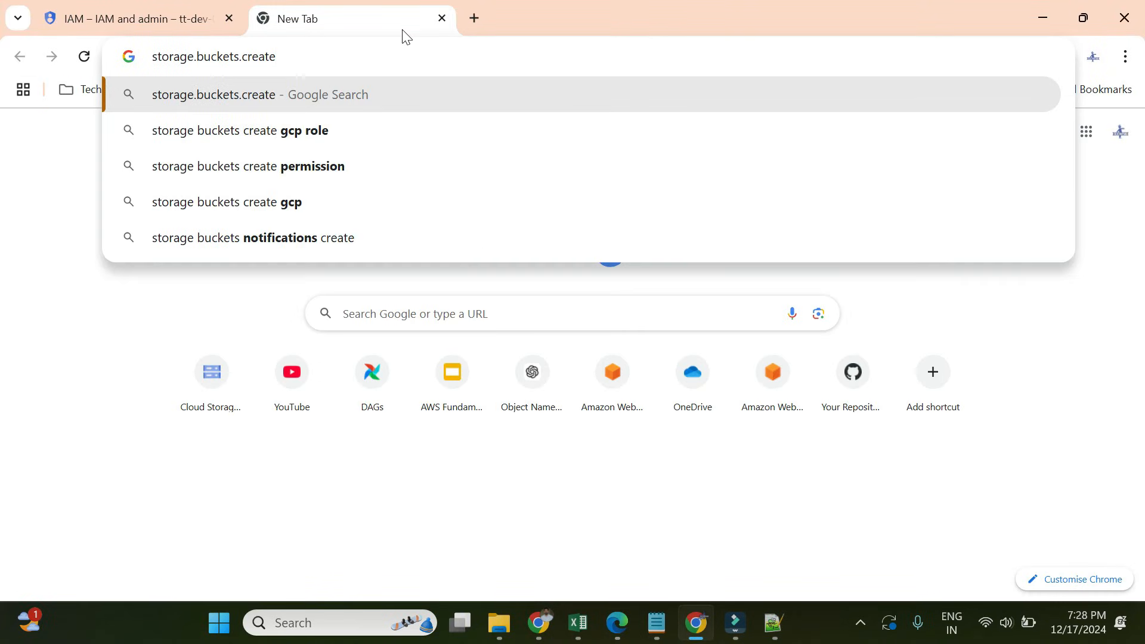
key(Return)
click(338, 264)
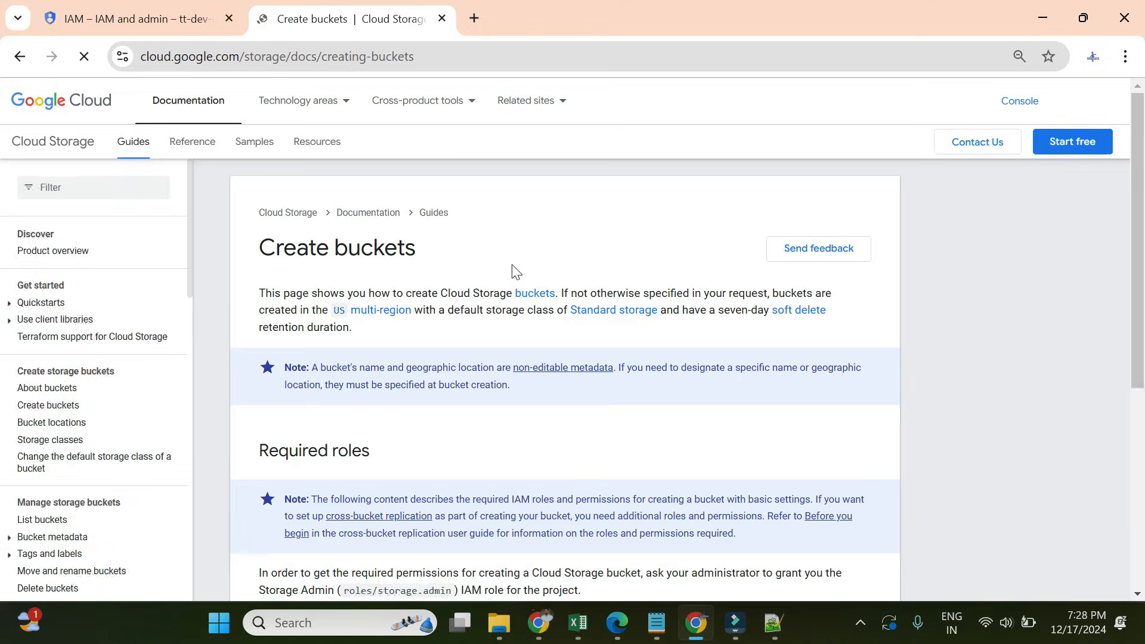
scroll(511, 265, down, 7)
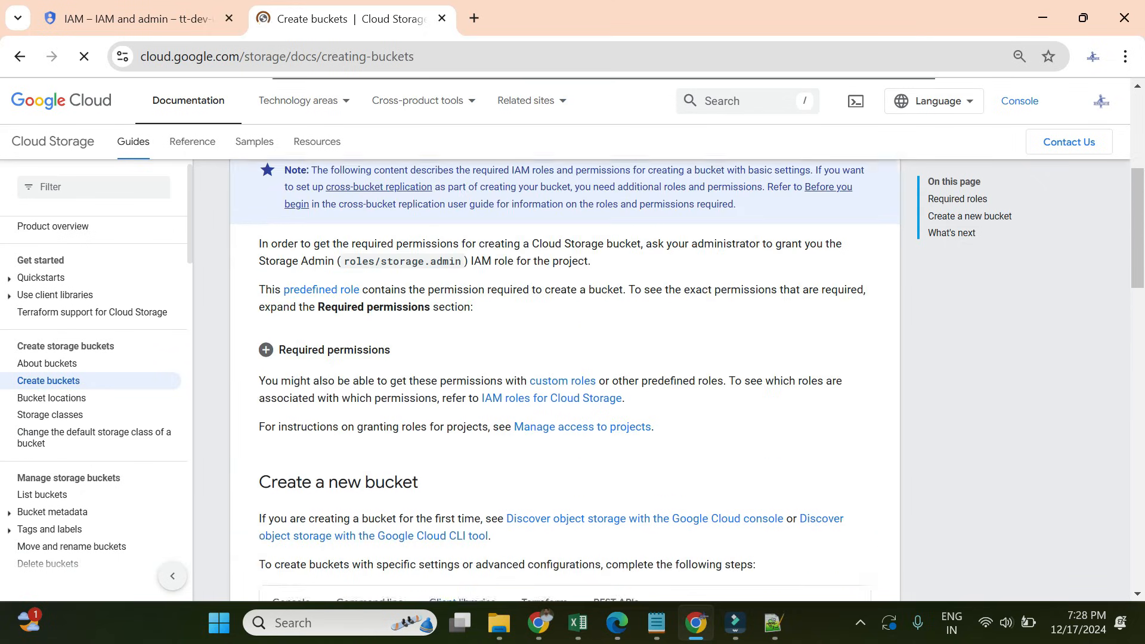
scroll(565, 380, up, 1)
drag(344, 322, 436, 321)
scroll(524, 352, down, 1)
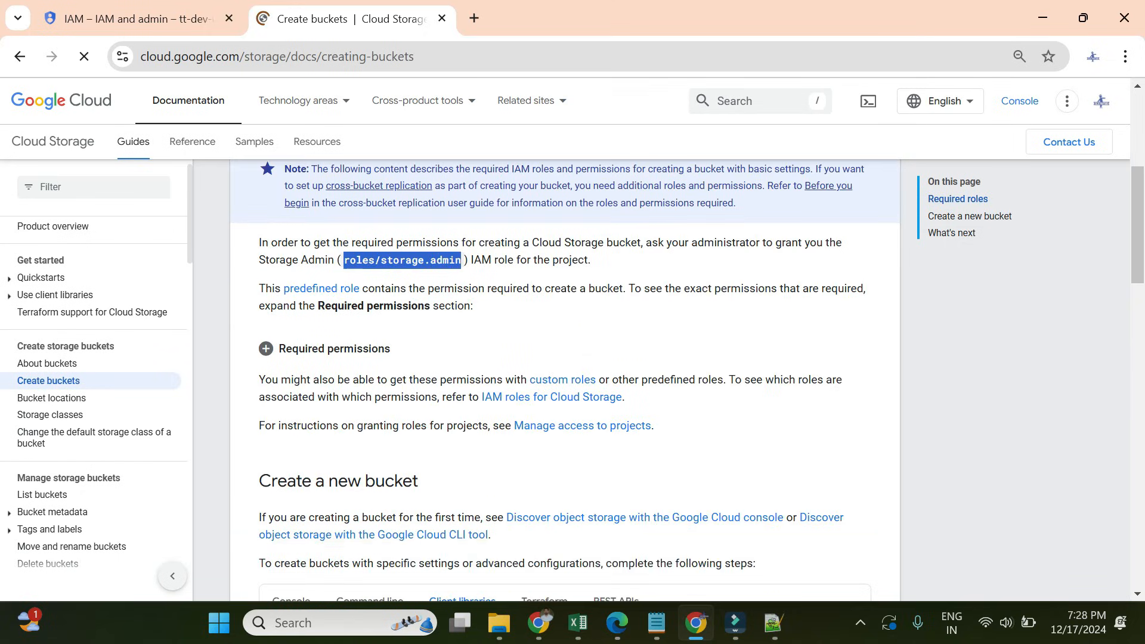
- Find storage.buckets.create under Editor and Owner in the Cloud Storage IAM roles reference, then return to IAM
click(554, 370)
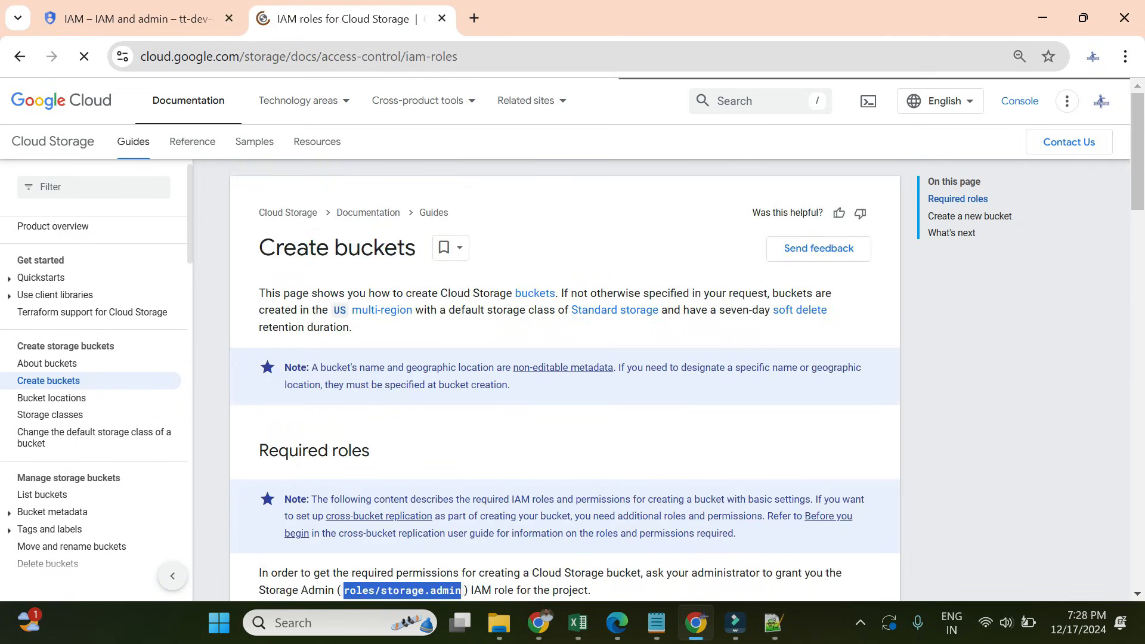
scroll(646, 365, down, 3)
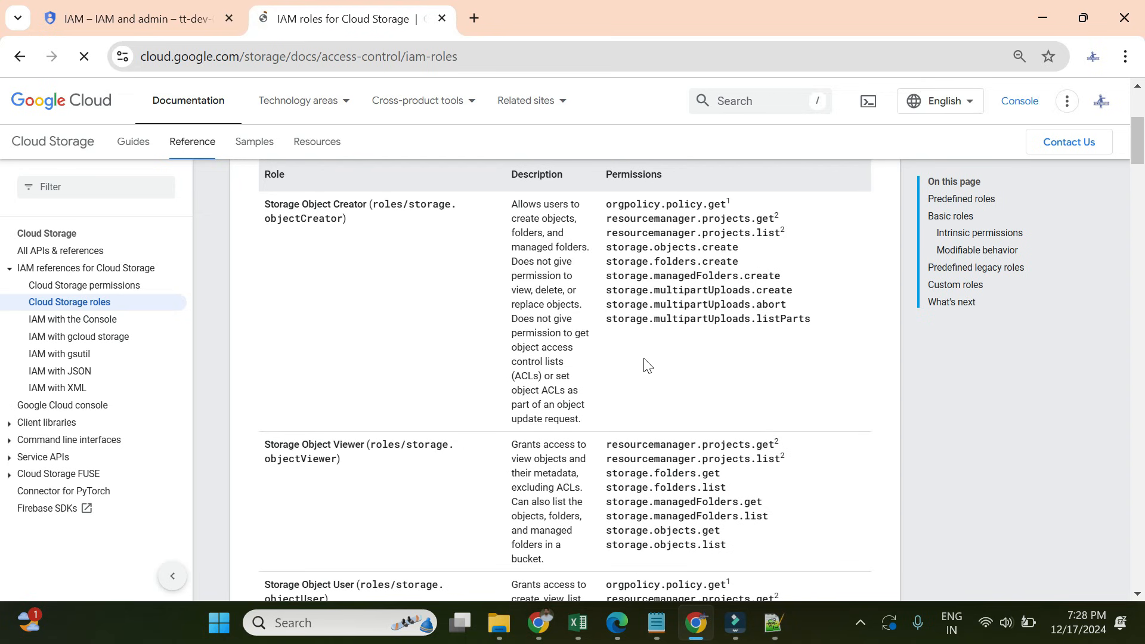
key(ctrl+f)
text(storage.buckets.create)
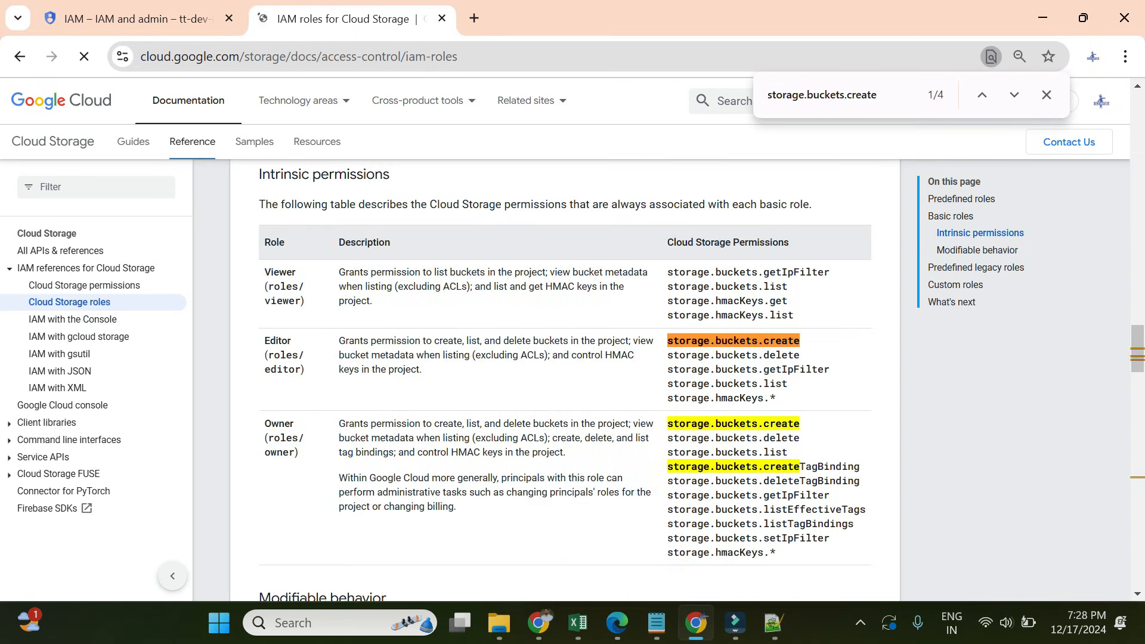
scroll(565, 382, down, 20)
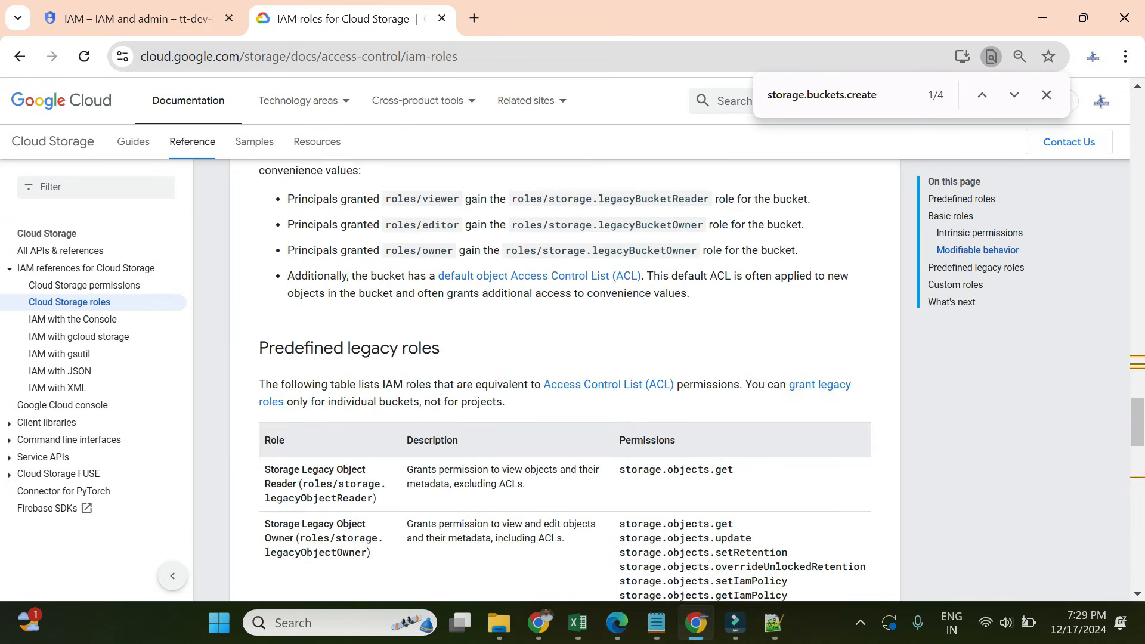
scroll(369, 433, down, 1)
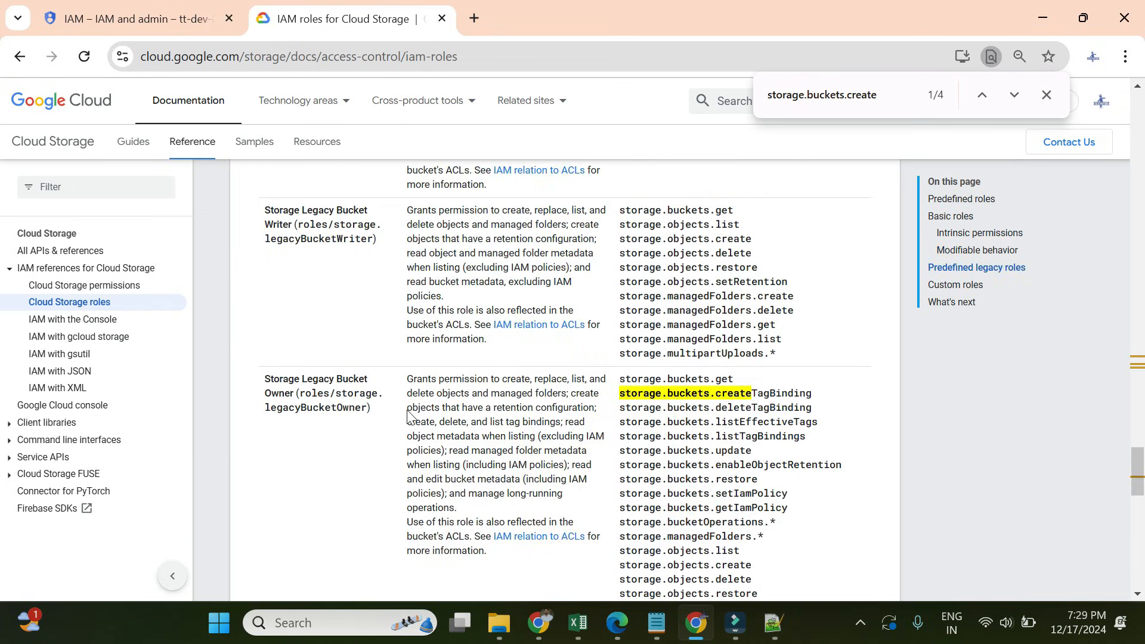
scroll(565, 381, down, 6)
scroll(565, 382, up, 10)
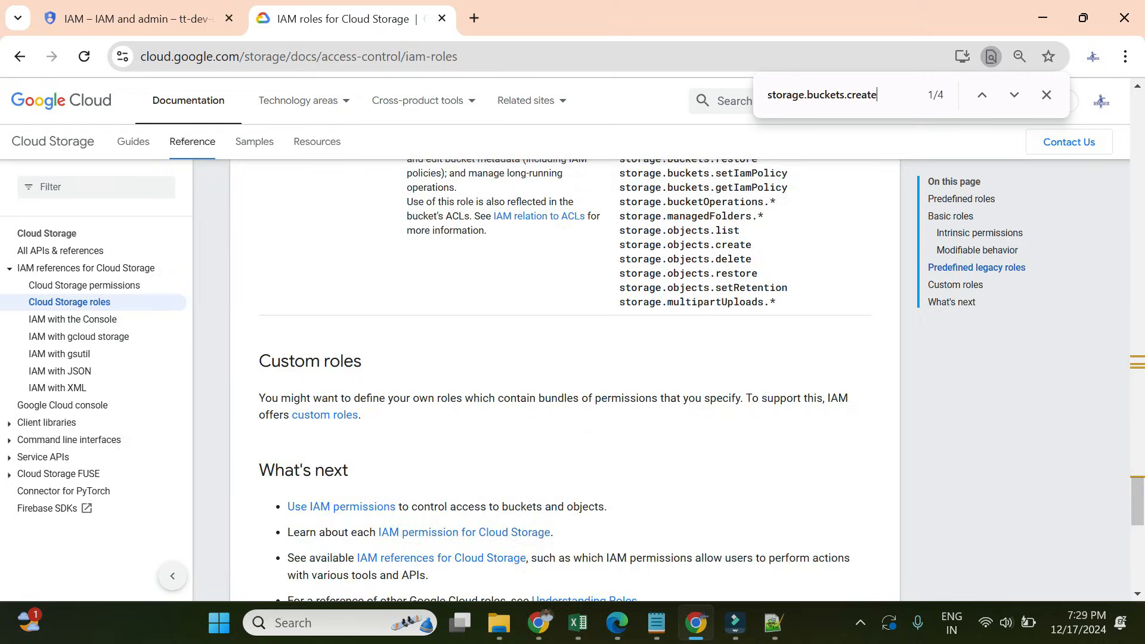
scroll(564, 382, up, 7)
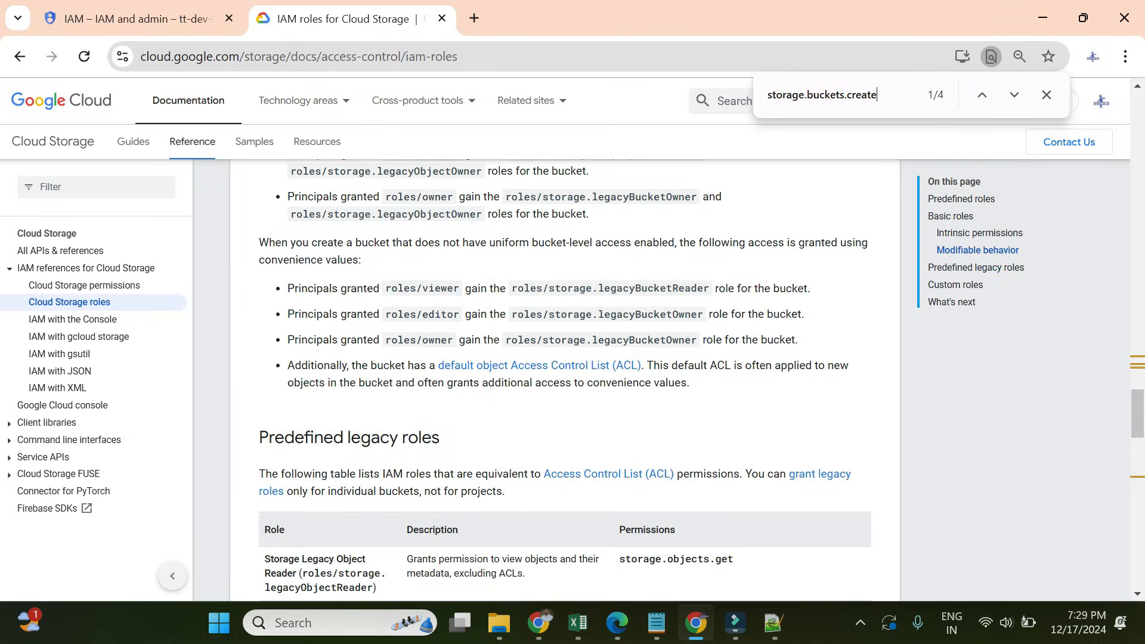
scroll(564, 382, up, 10)
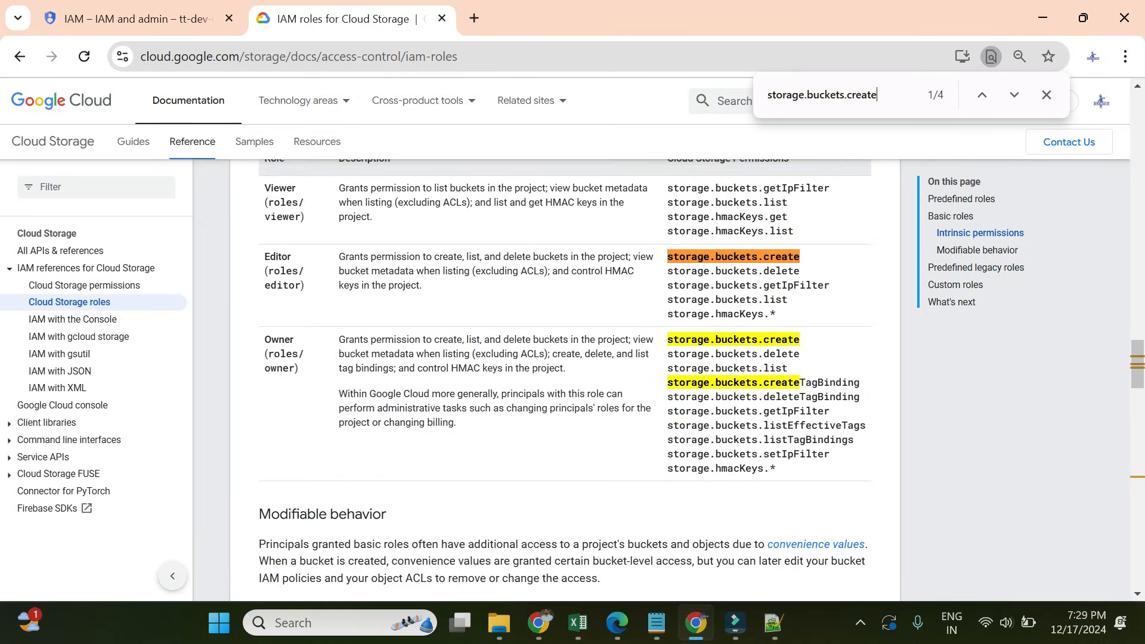
click(152, 11)
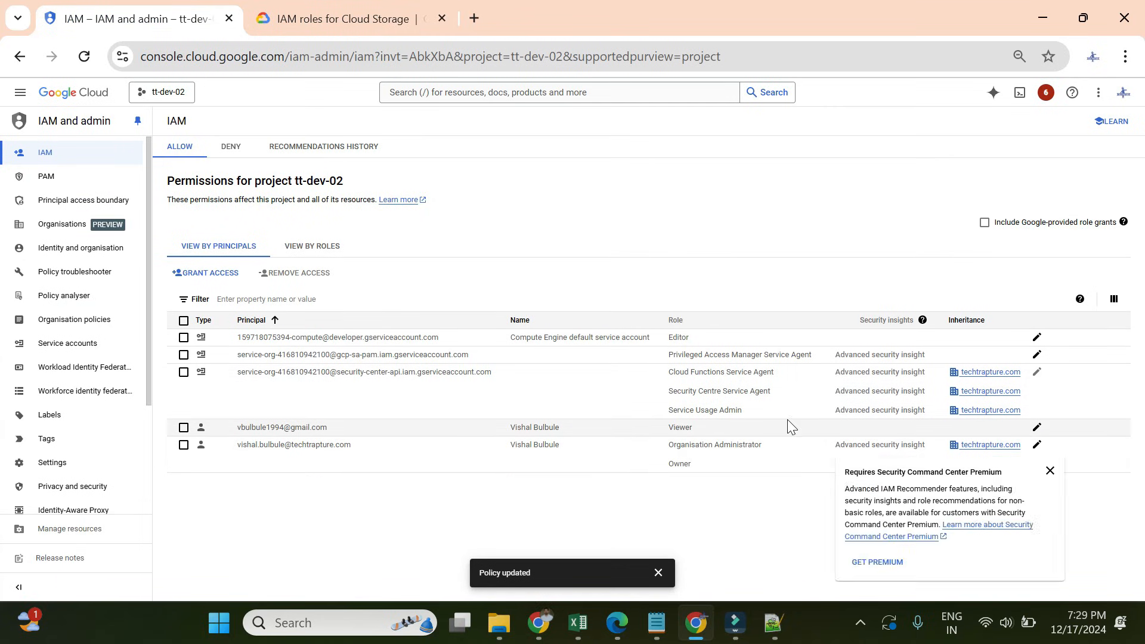
- Add Storage Admin as a second role for the Viewer user on tt-dev-02, then return to the buckets window
click(1036, 427)
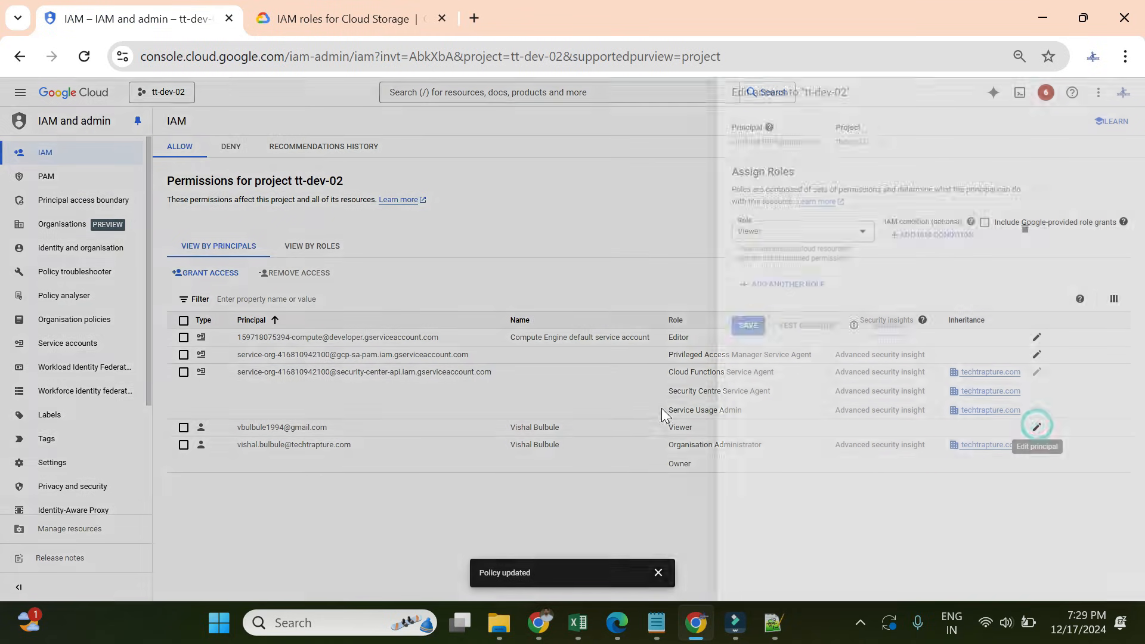
click(675, 287)
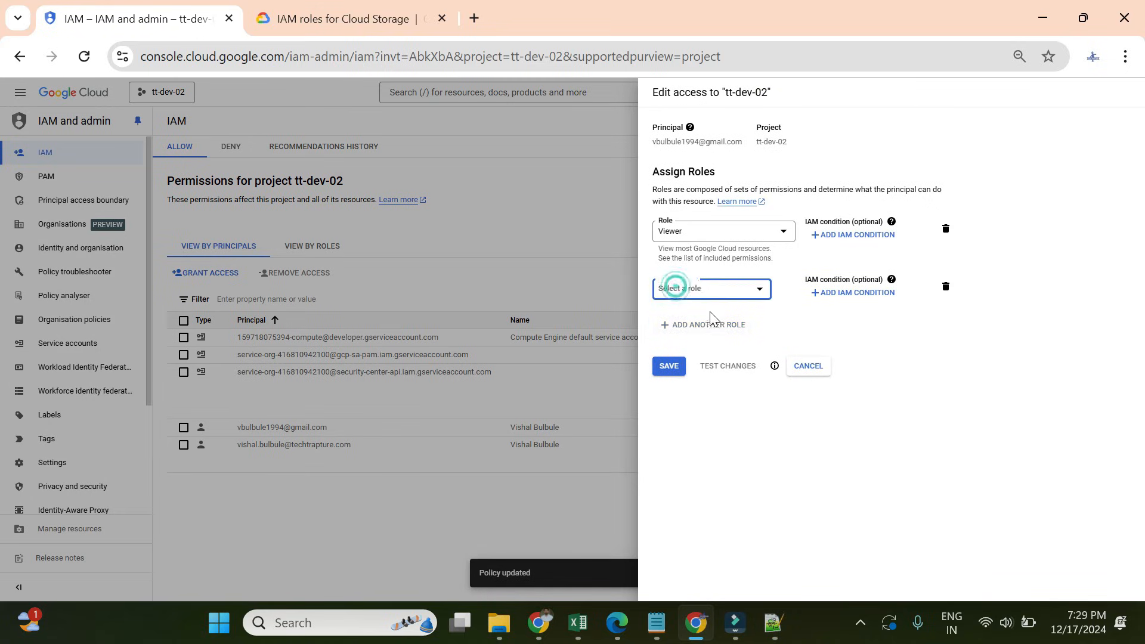
click(709, 290)
mouse_move(702, 344)
click(720, 298)
text(sto)
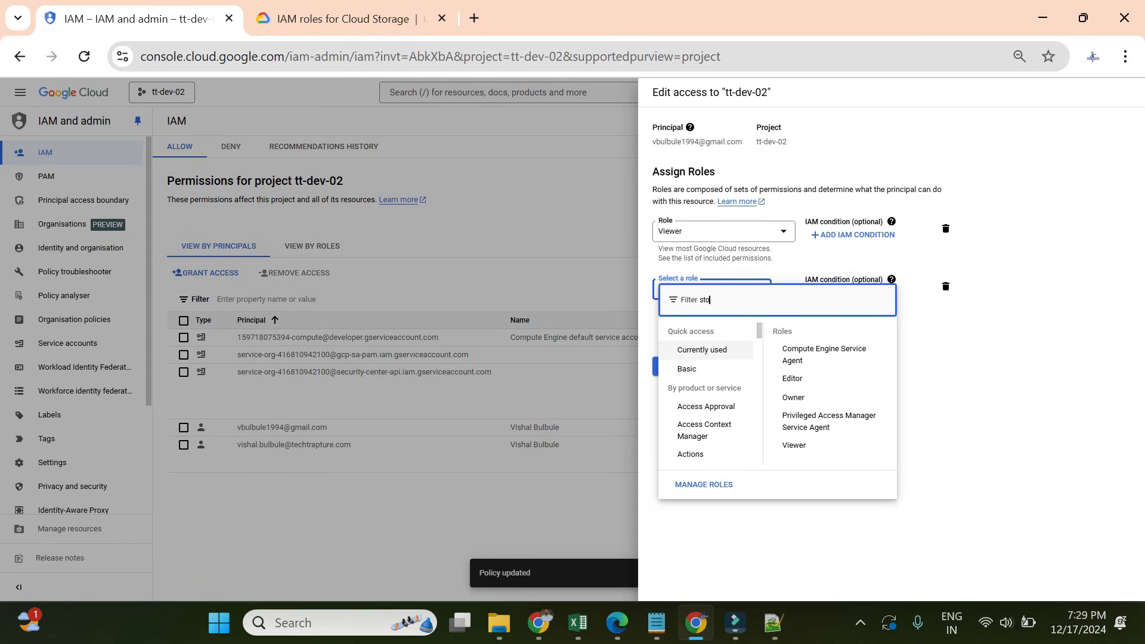
text(rage admin)
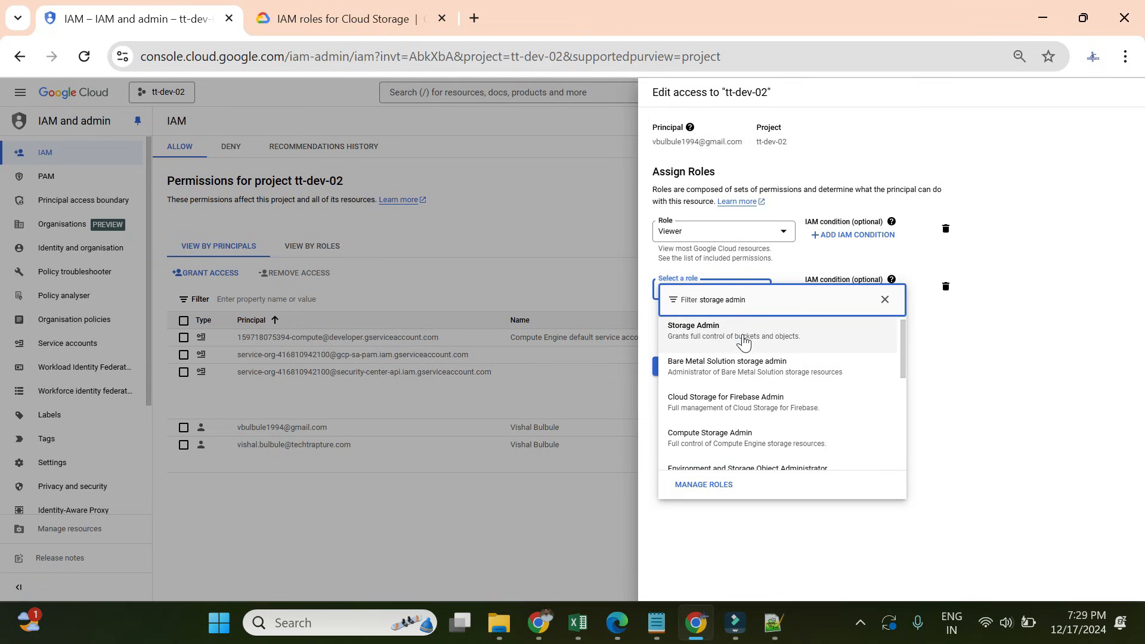
click(743, 341)
click(668, 383)
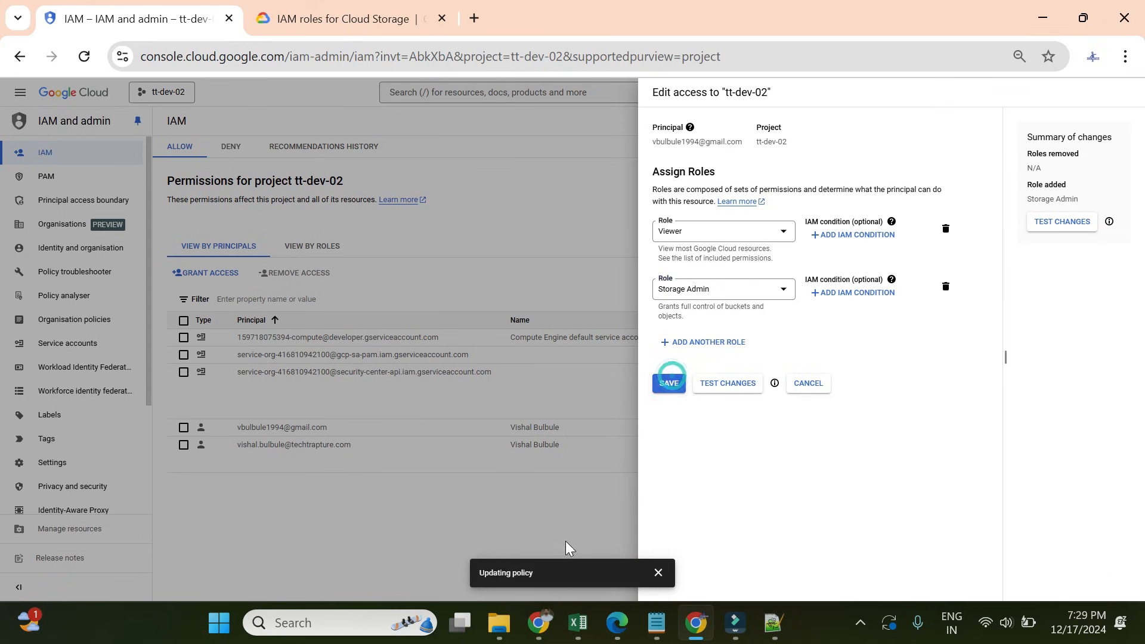
click(538, 623)
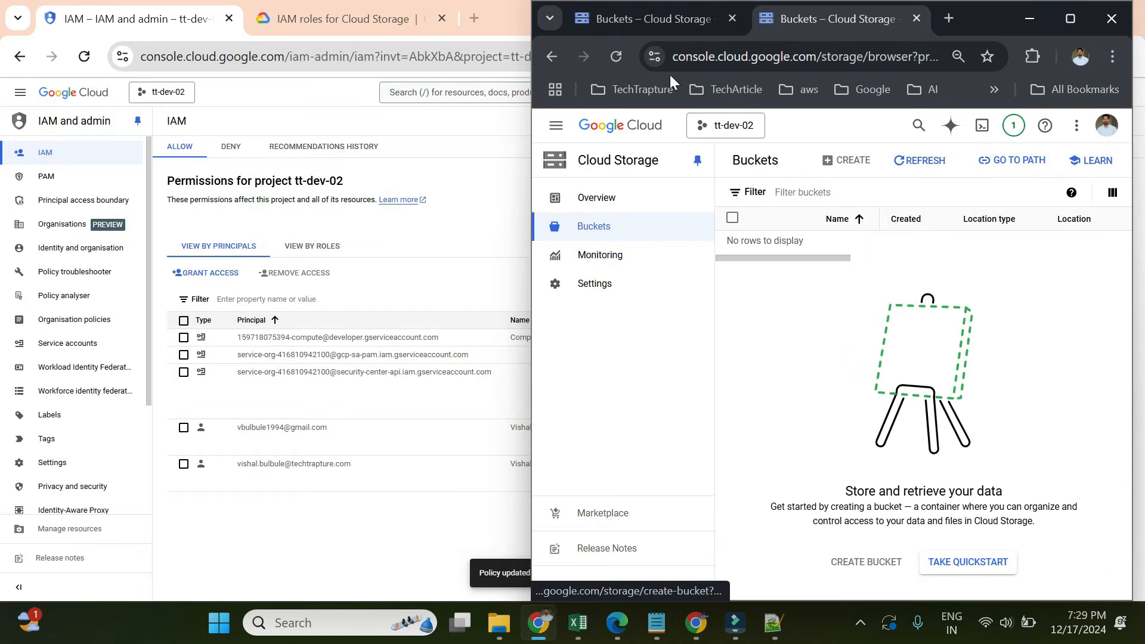
click(617, 58)
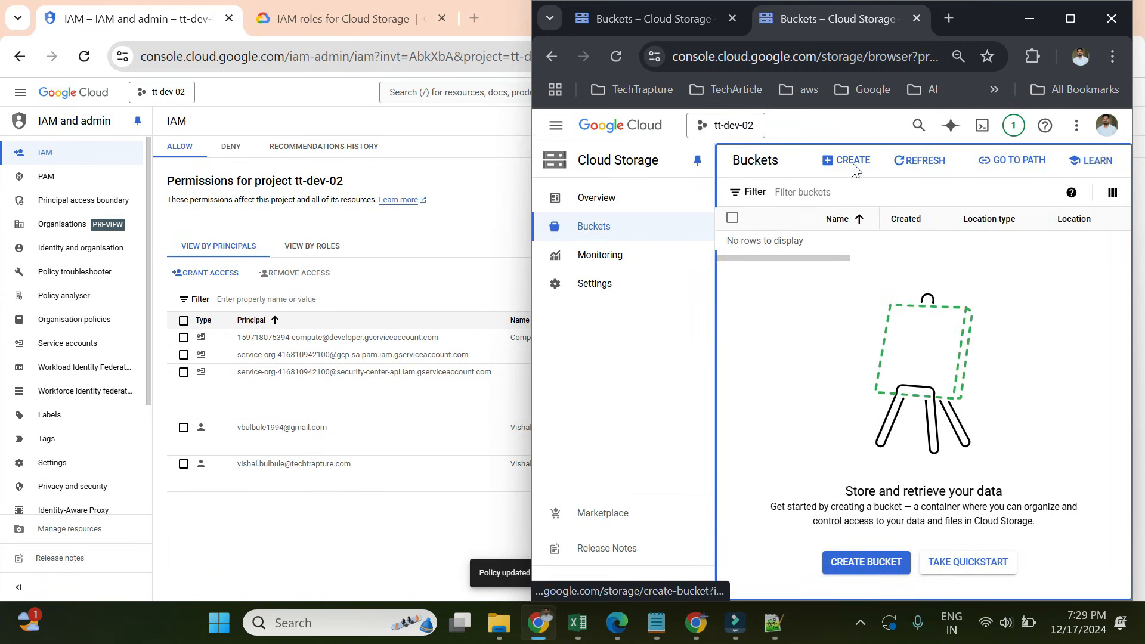
click(841, 174)
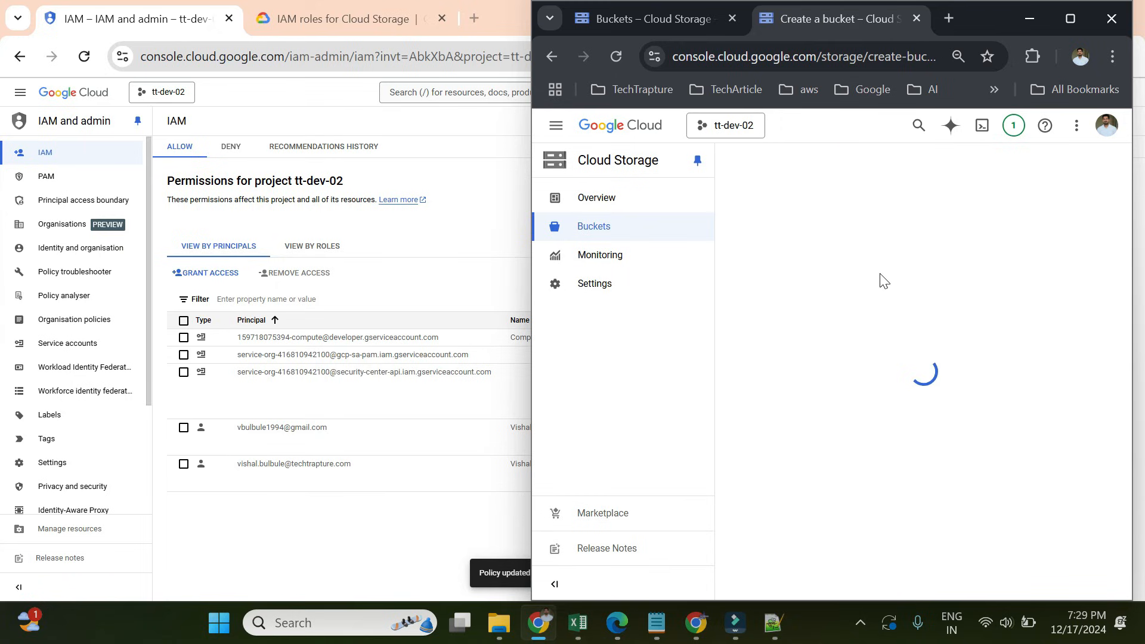
click(823, 266)
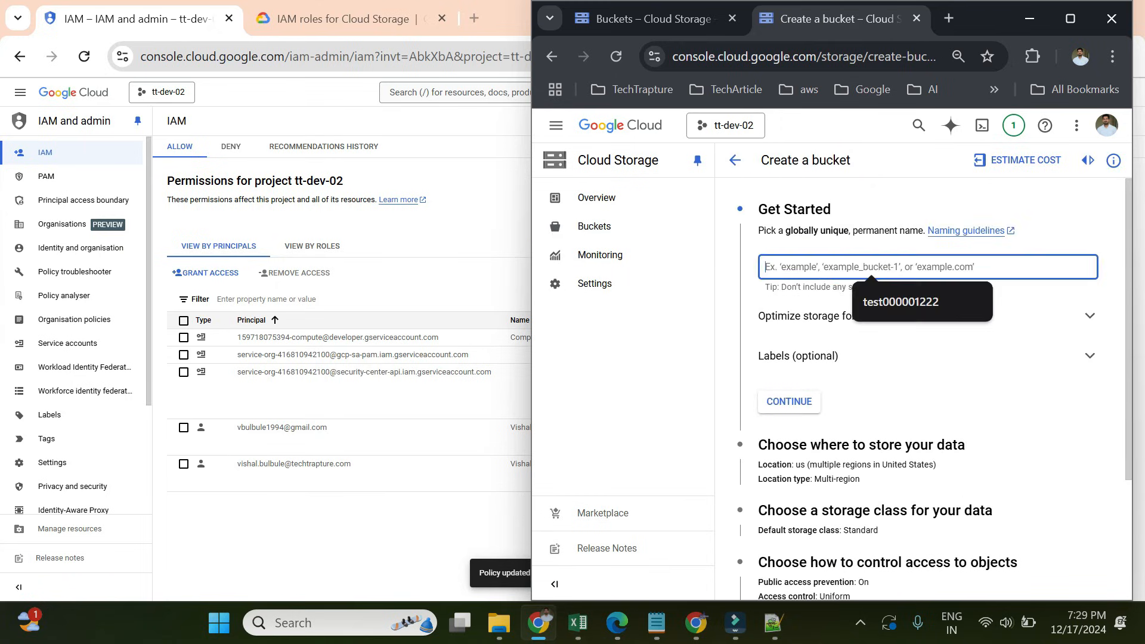
text(t)
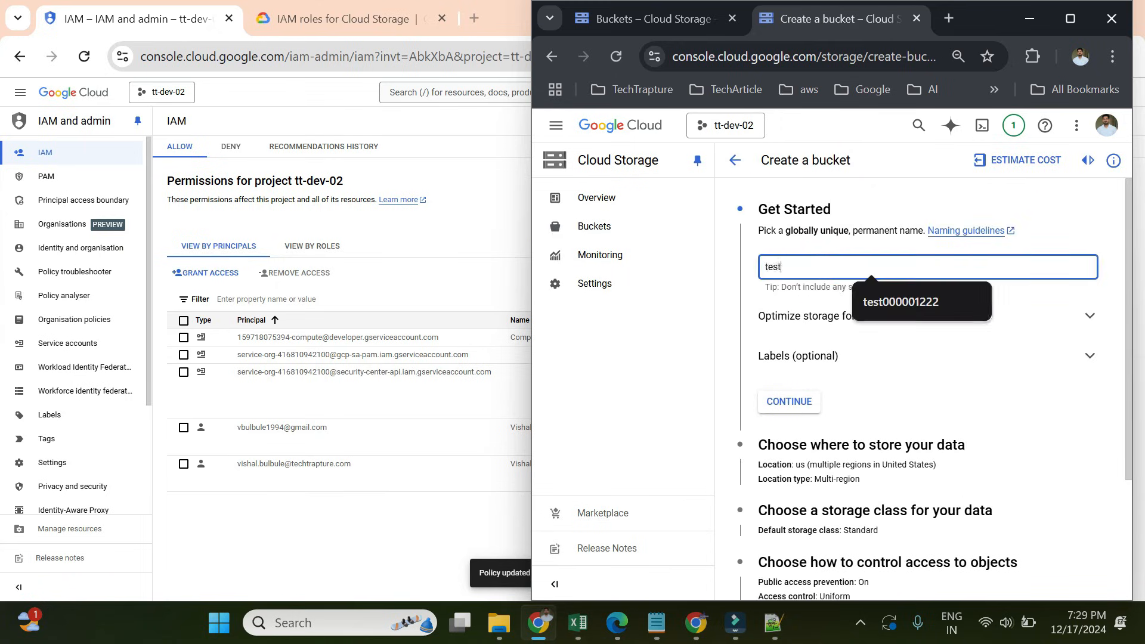
text(est)
click(888, 297)
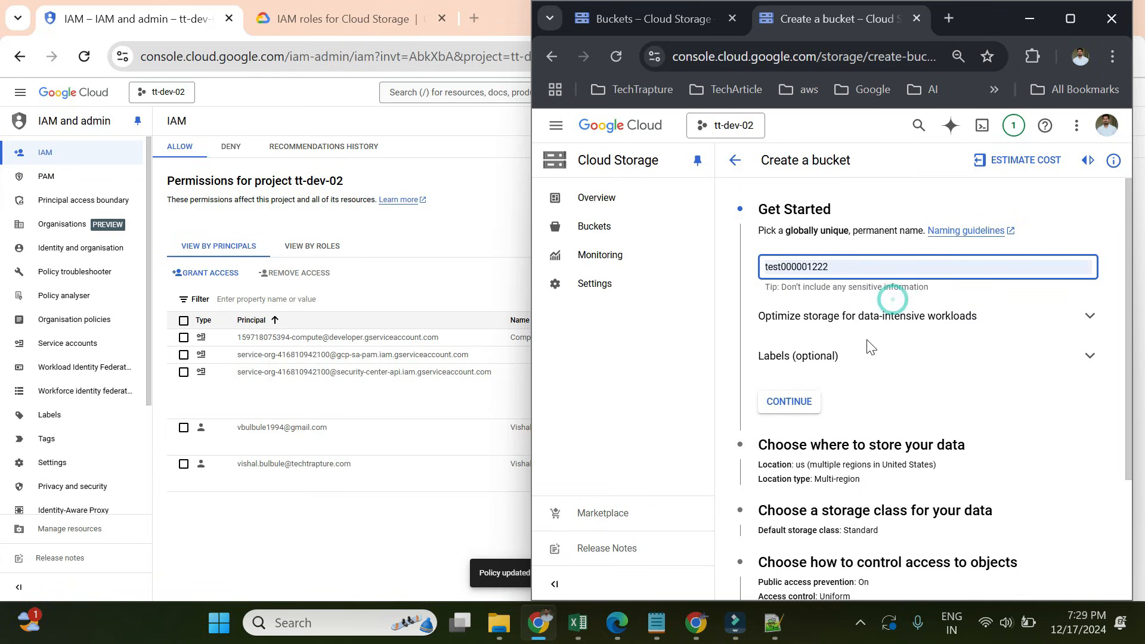
click(811, 407)
click(886, 272)
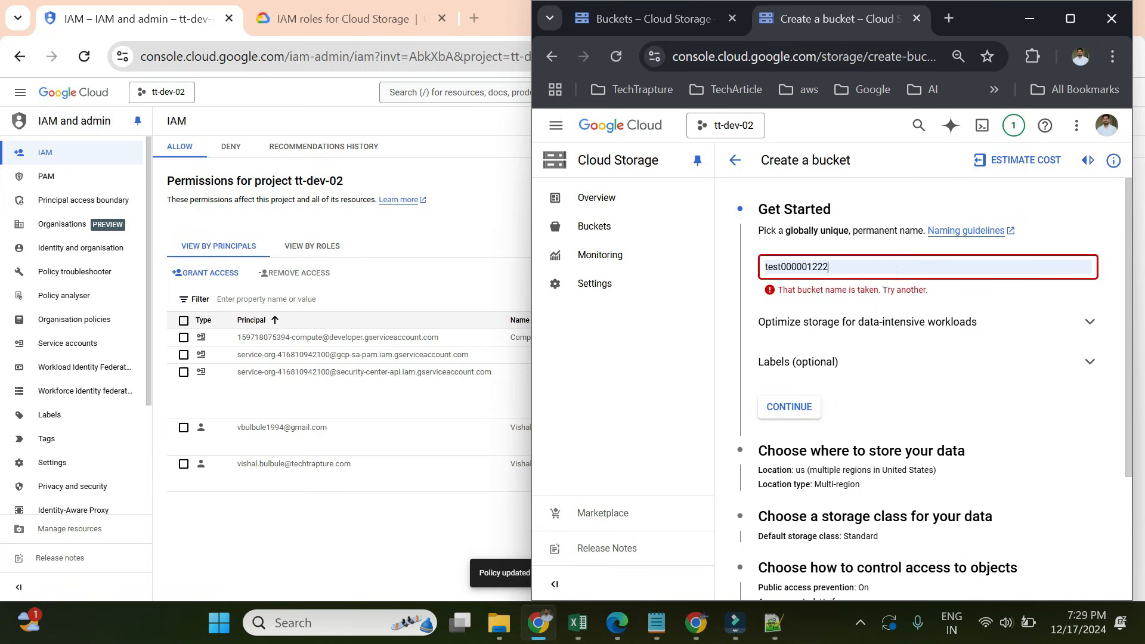
text(34)
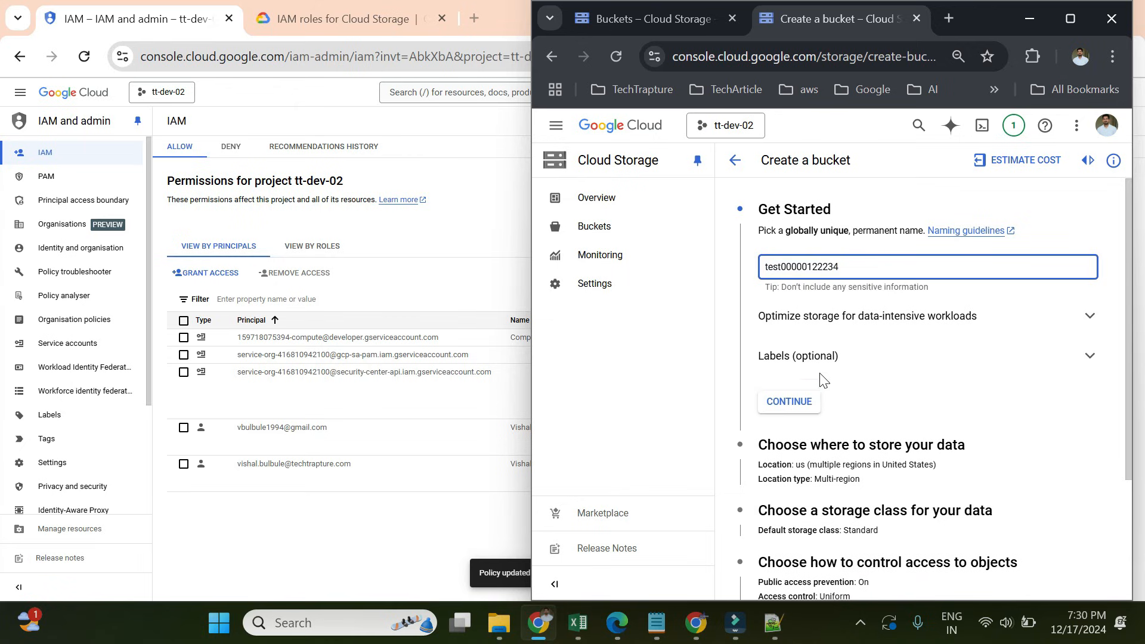
- Create the bucket with default settings, keep public access prevented, and return to the bucket list
click(798, 403)
scroll(799, 401, down, 4)
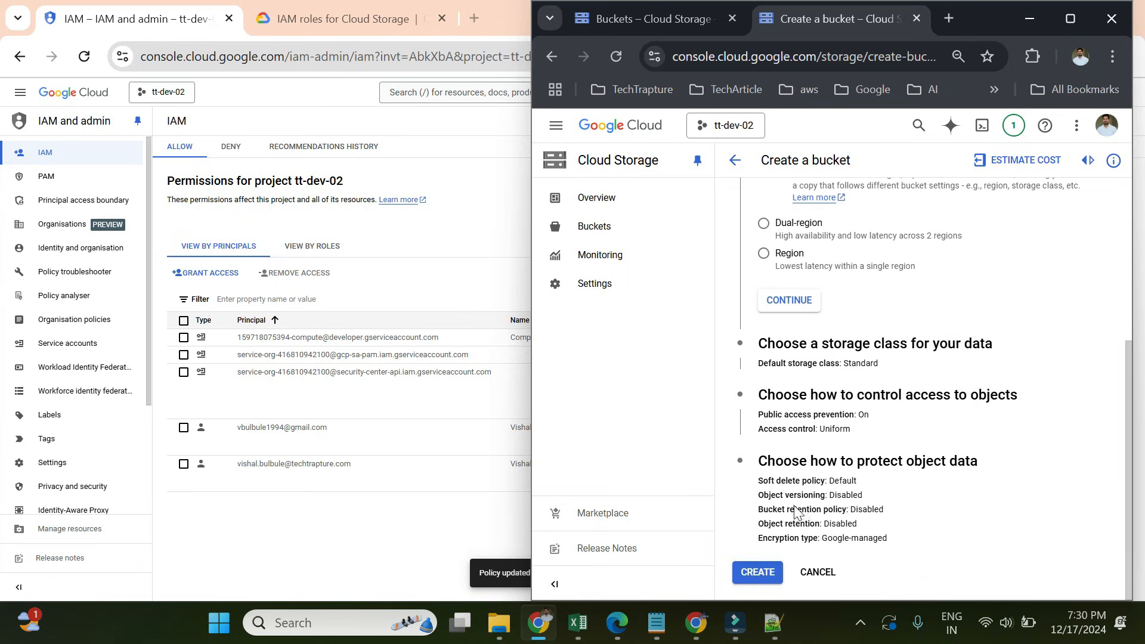
click(769, 573)
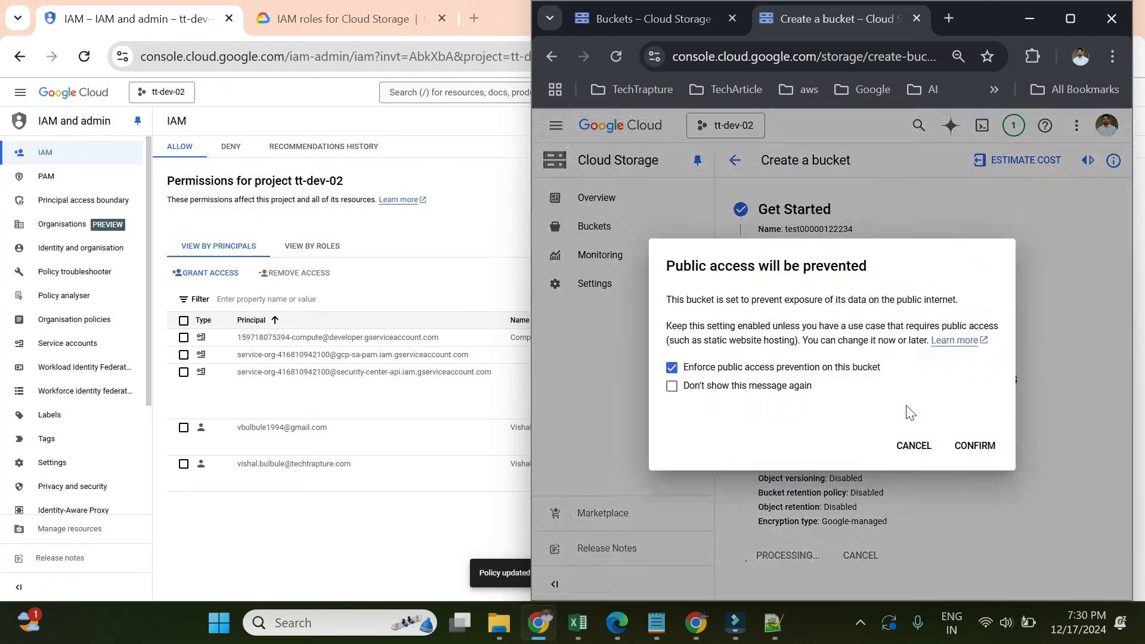
click(969, 447)
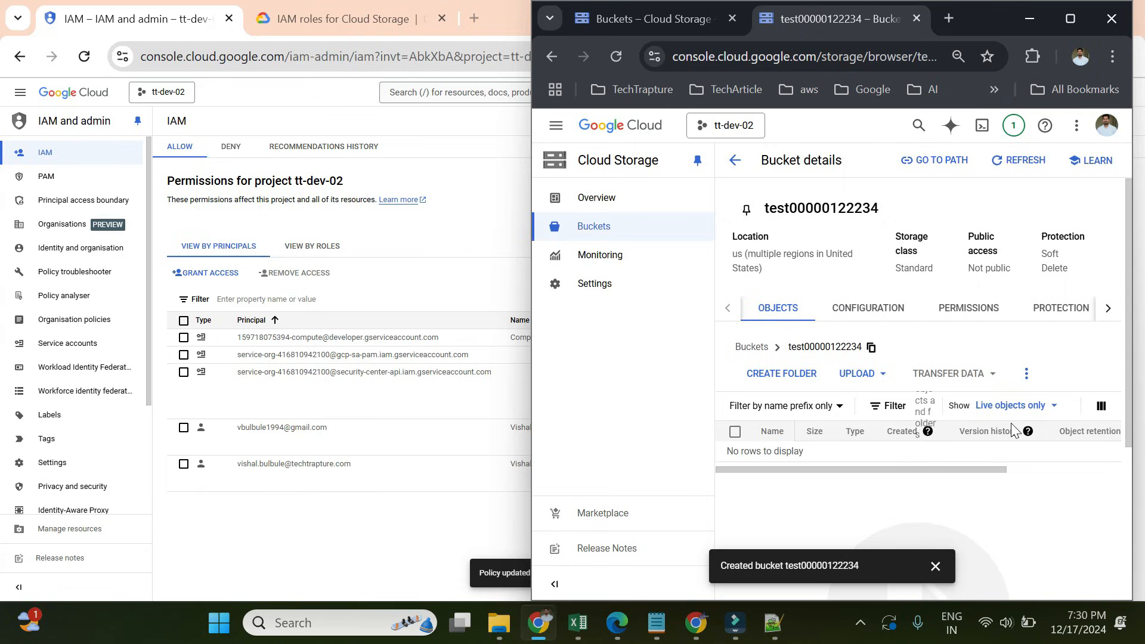
click(750, 346)
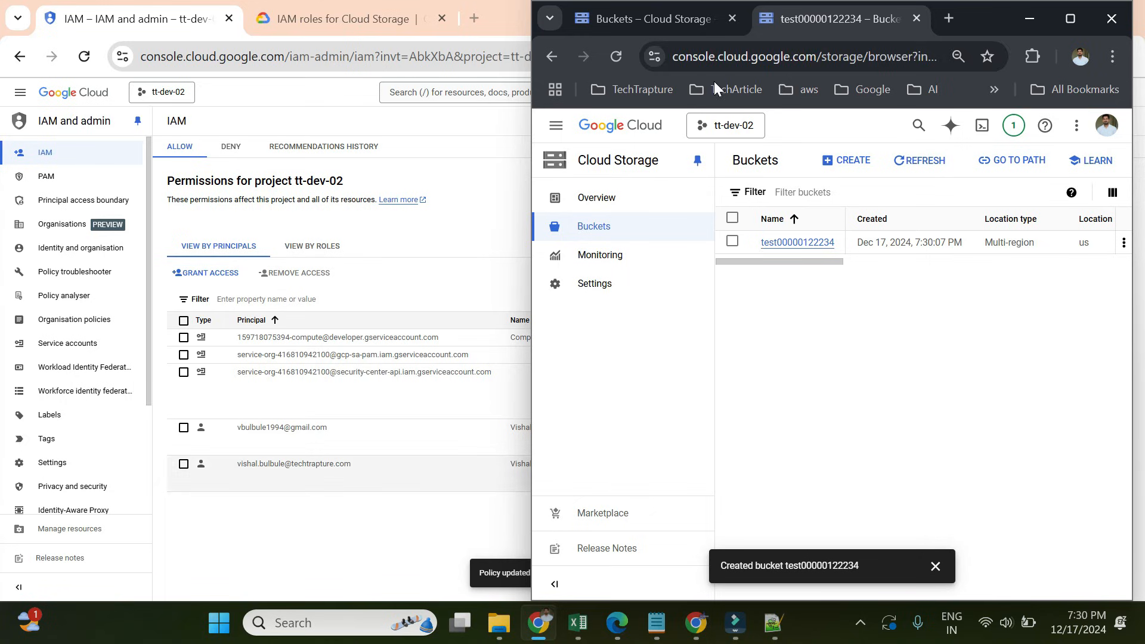
- Use the resource picker's ALL list to switch the IAM page from tt-dev-02 to techtrapture.com
click(710, 125)
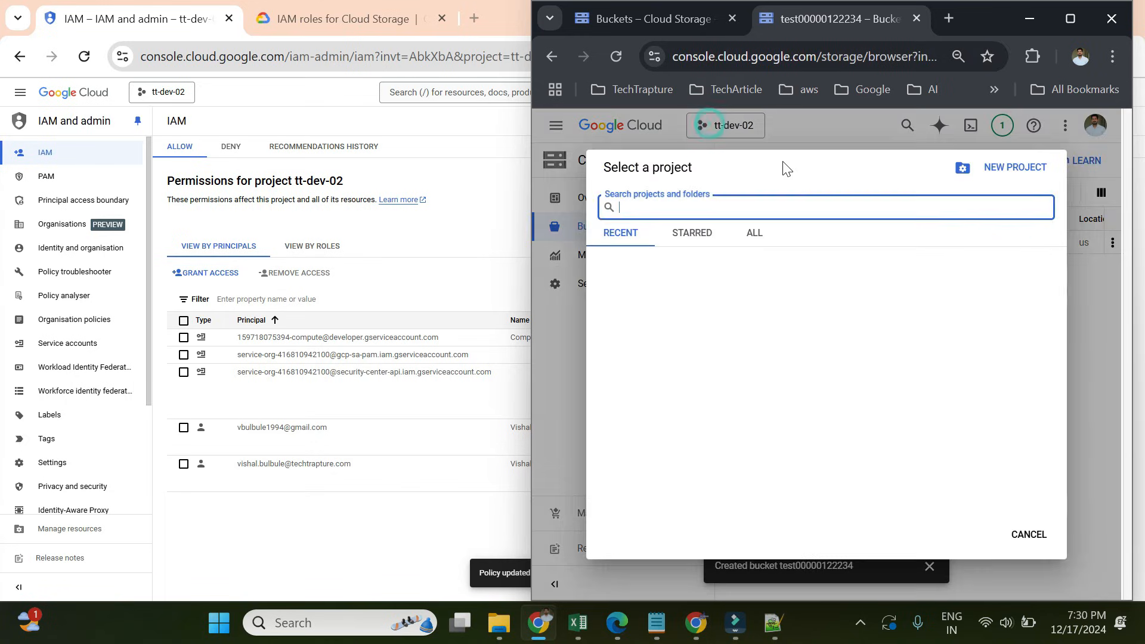
click(756, 235)
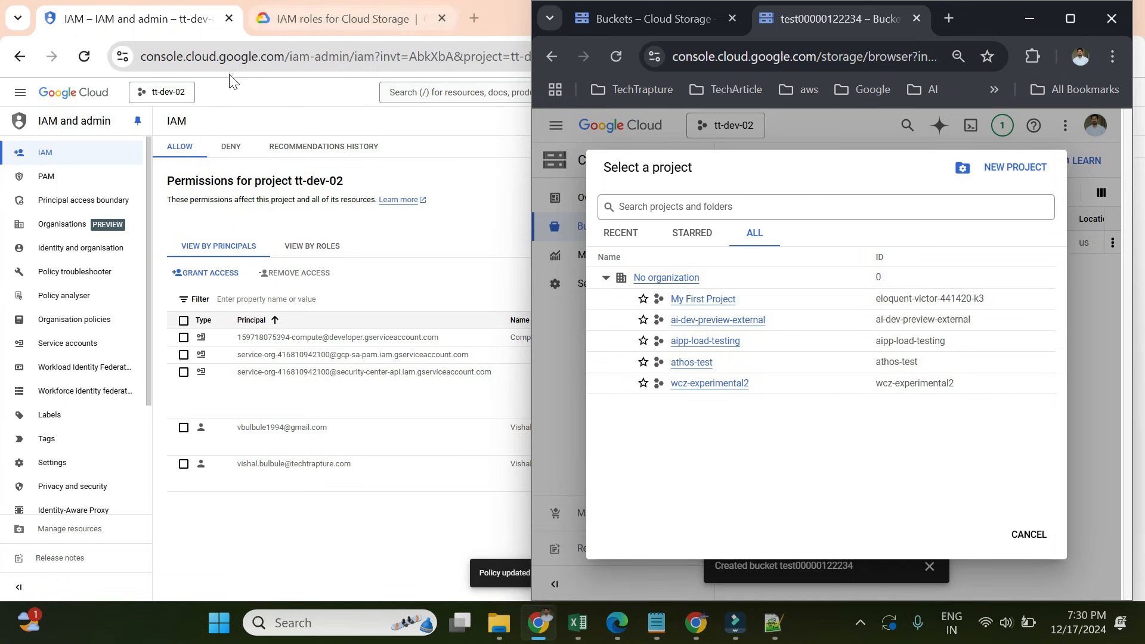
click(172, 96)
click(172, 95)
click(484, 253)
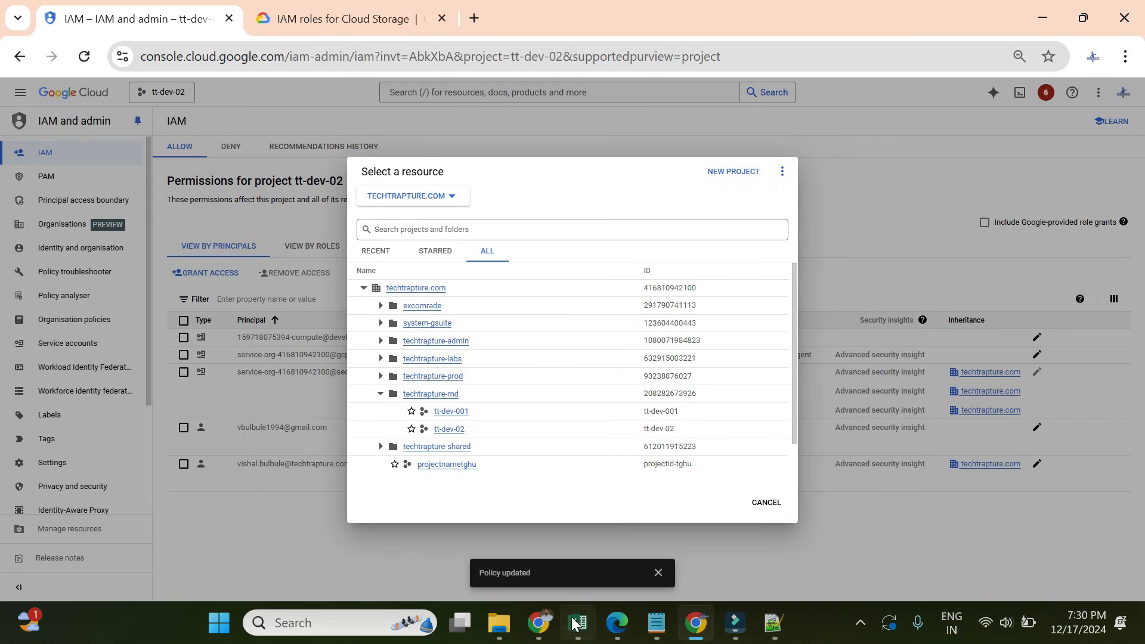
click(540, 623)
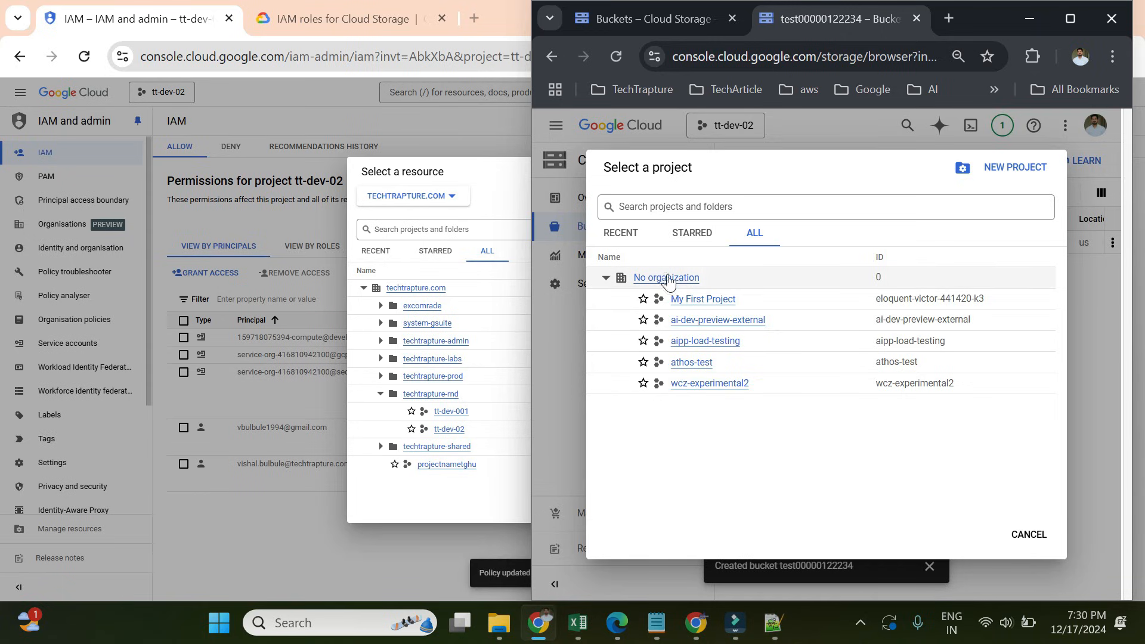
click(260, 508)
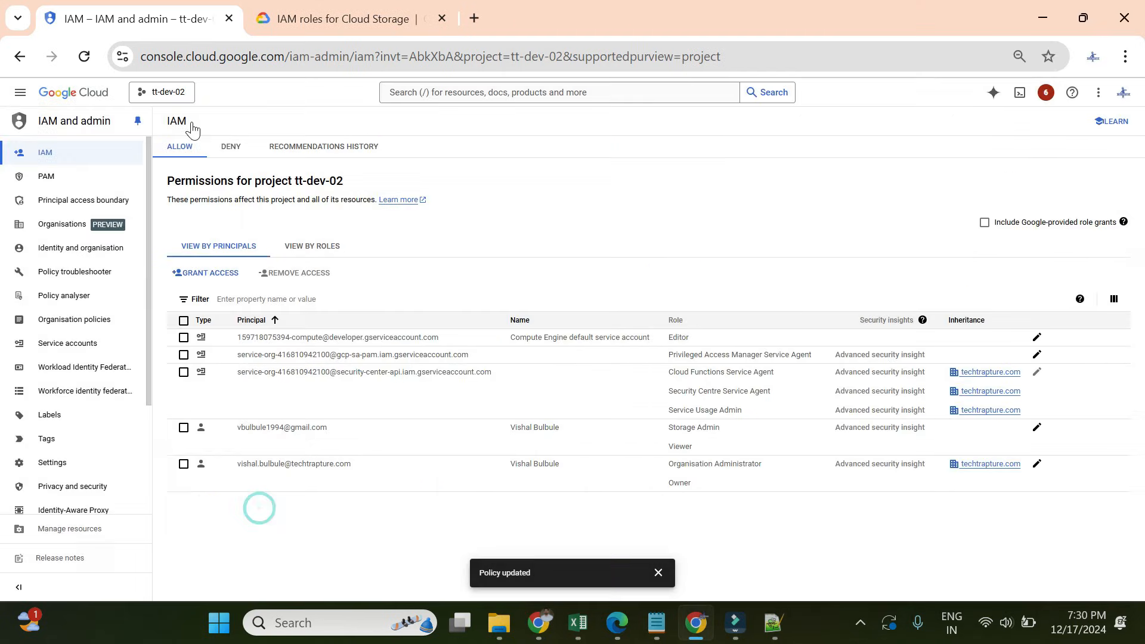
click(166, 91)
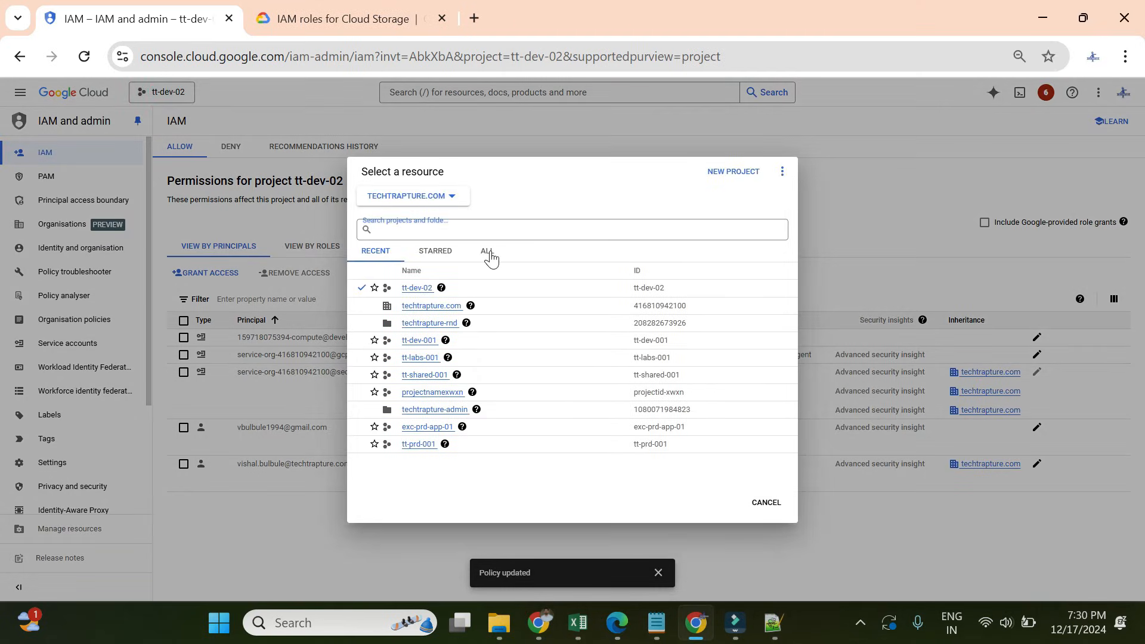
click(487, 253)
click(437, 290)
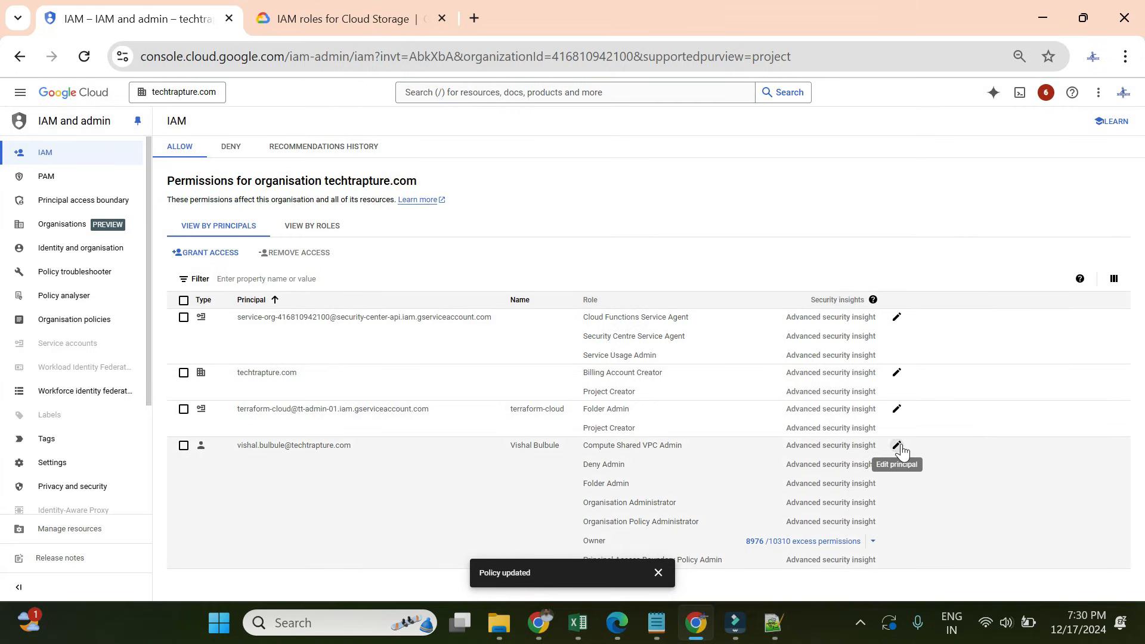
- Cancel the stray admin edit and add the test user's account as a new organisation principal
click(900, 446)
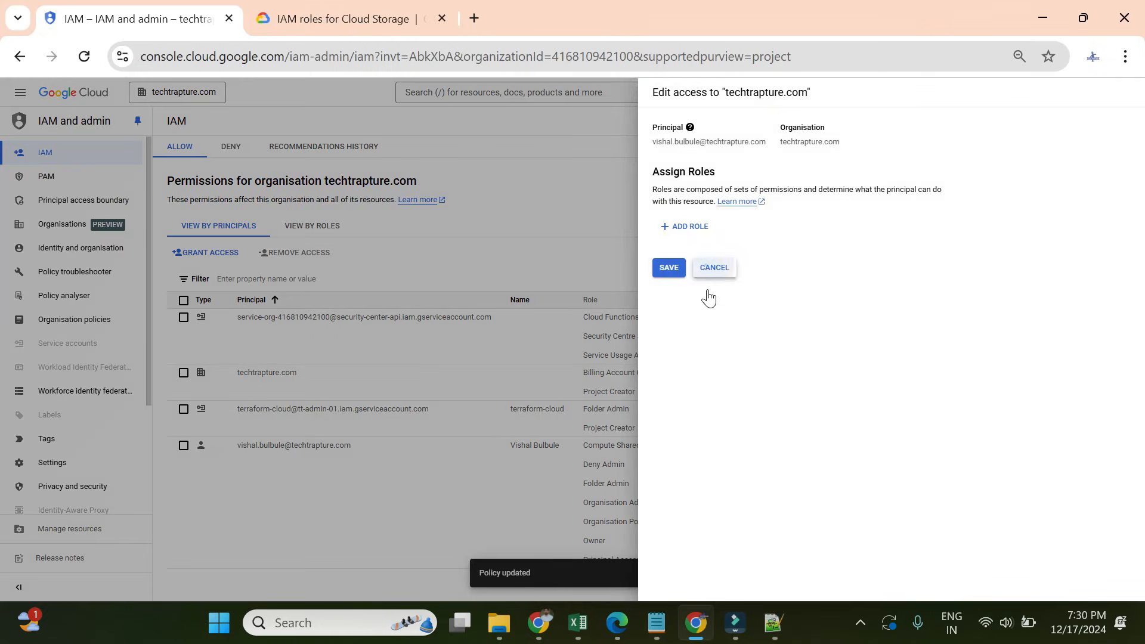
click(710, 266)
click(659, 572)
click(193, 256)
click(700, 281)
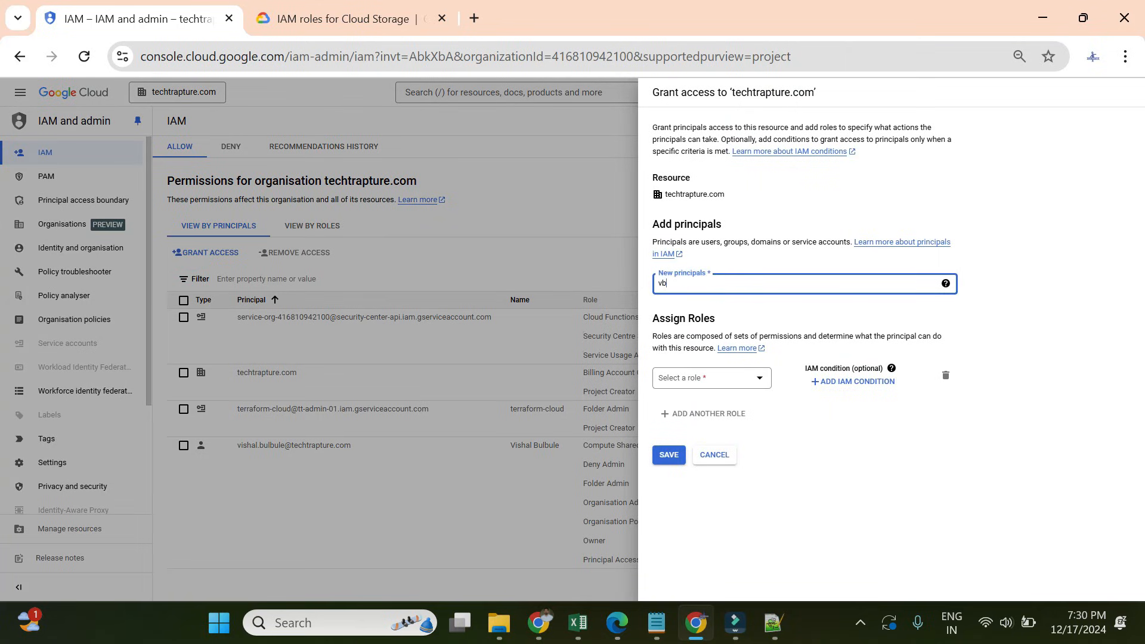
text(vb)
click(721, 319)
click(715, 384)
- Filter roles for 'organisation', choose Organisation Viewer, and save the grant
click(715, 385)
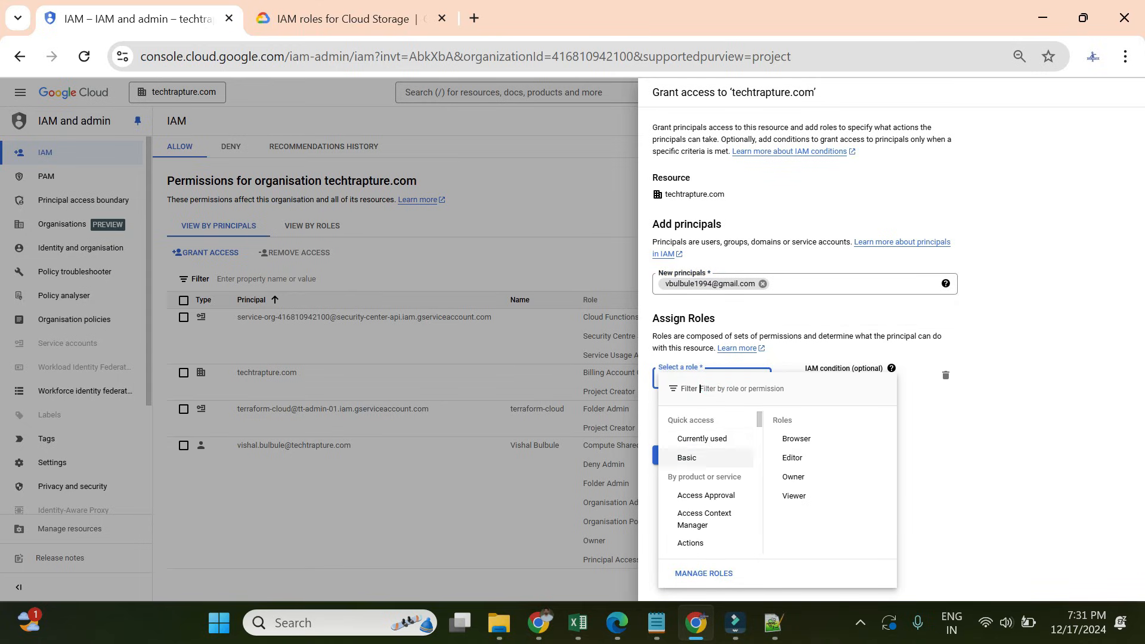
click(754, 388)
text(drg)
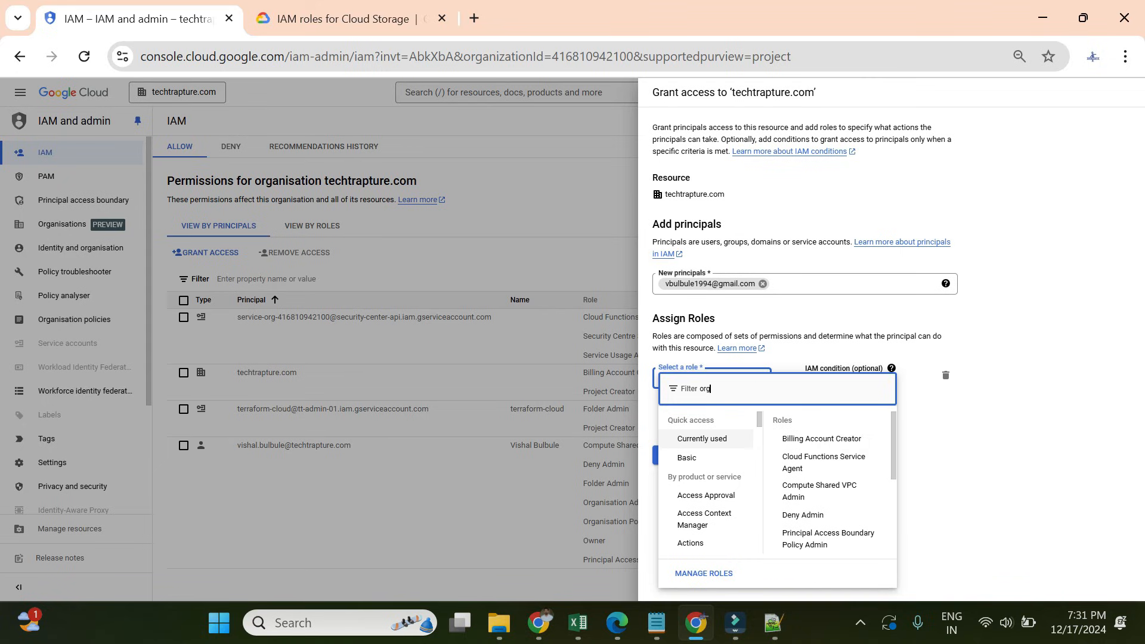
text(anisation)
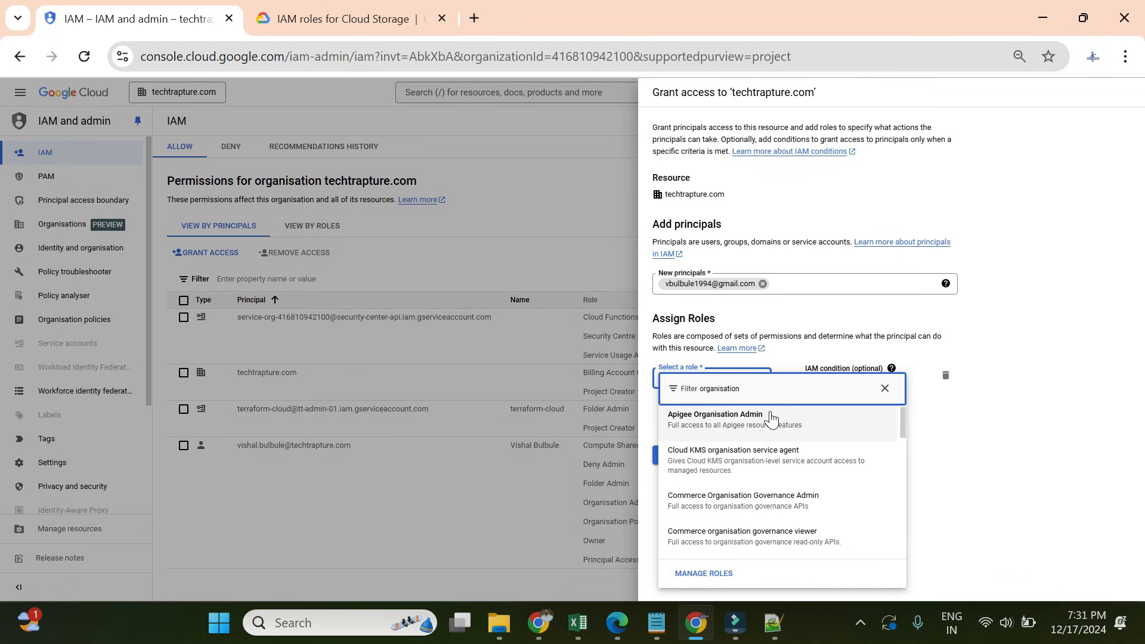
scroll(777, 453, down, 5)
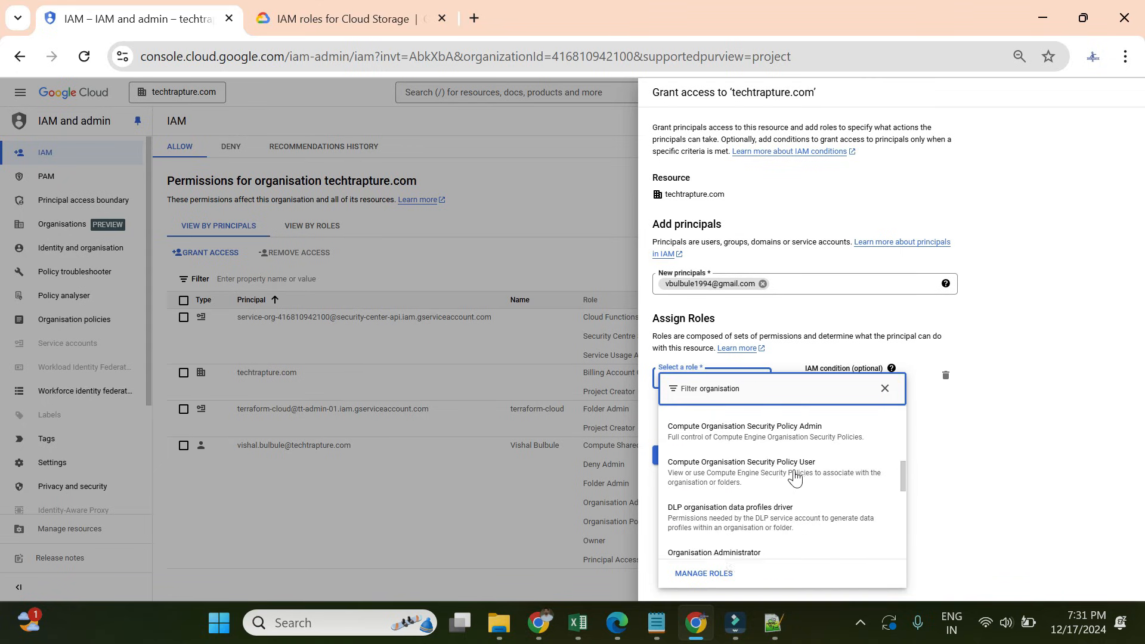
scroll(792, 477, up, 2)
scroll(790, 487, down, 5)
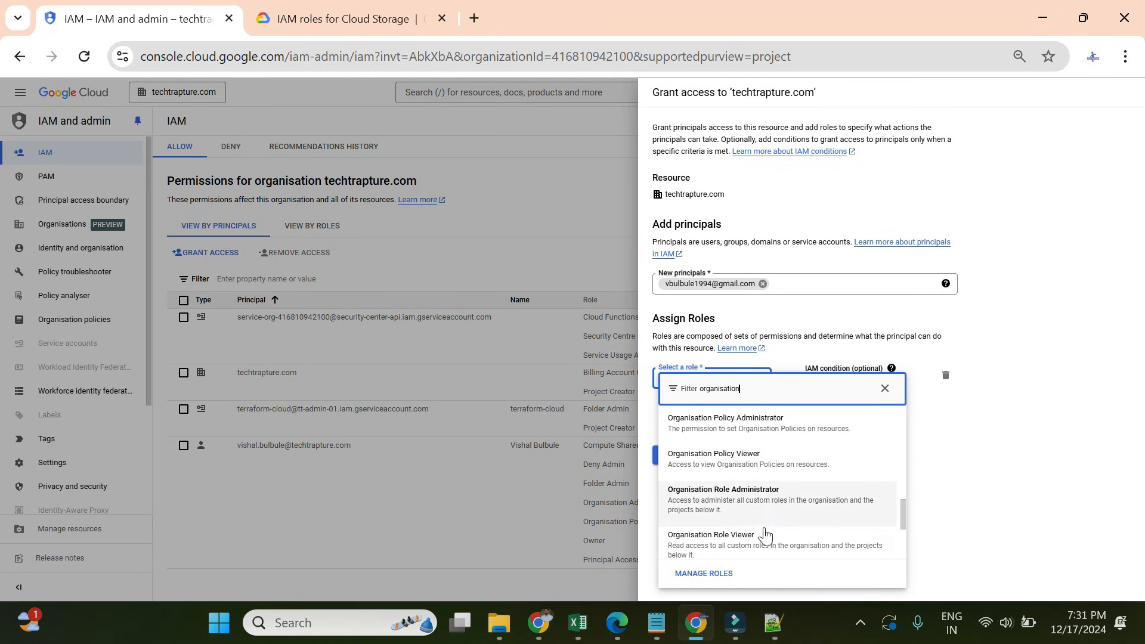
scroll(766, 527, up, 3)
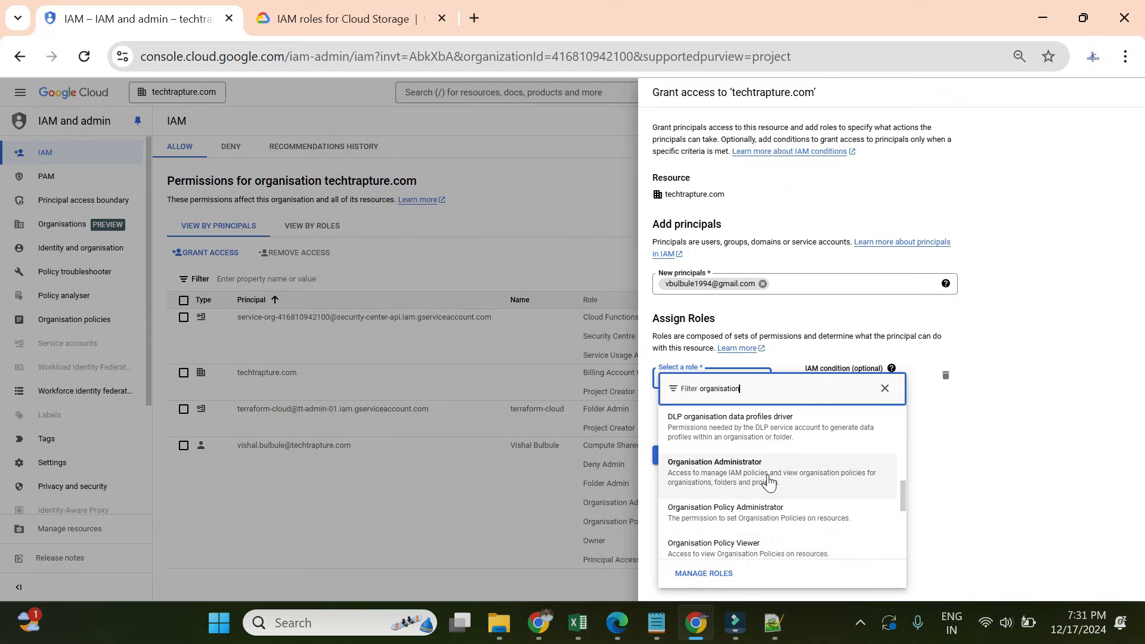
scroll(767, 480, up, 2)
scroll(772, 482, down, 4)
scroll(775, 484, down, 2)
click(753, 495)
click(843, 485)
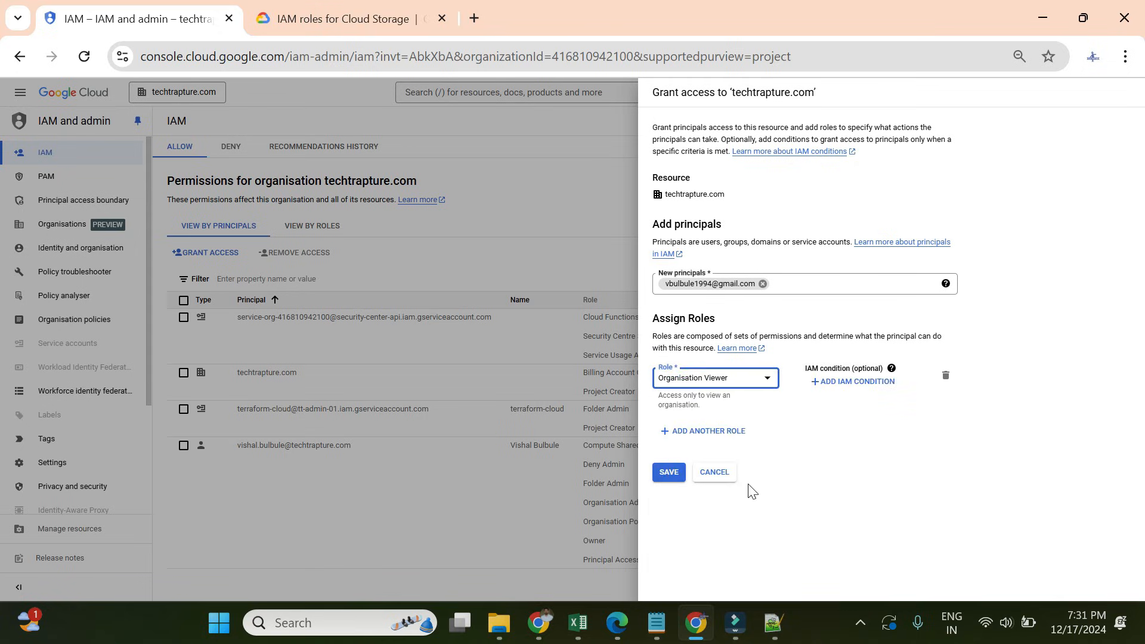
click(669, 472)
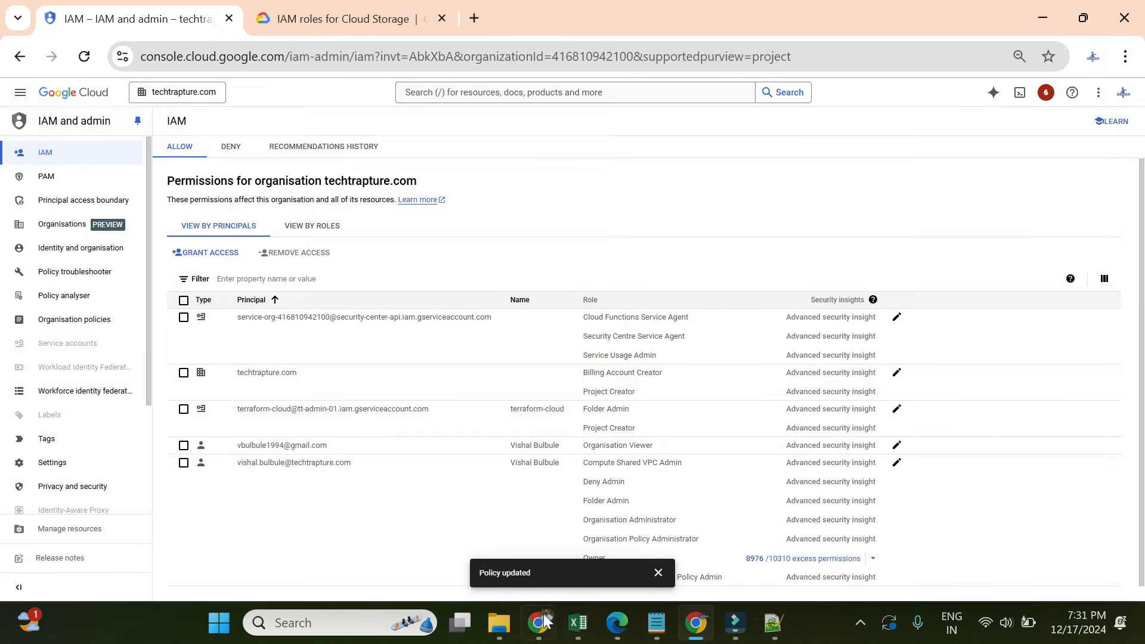
- Reload the other account's Cloud Storage page and expand techtrapture.com in the project picker to show tt-dev-02
click(536, 623)
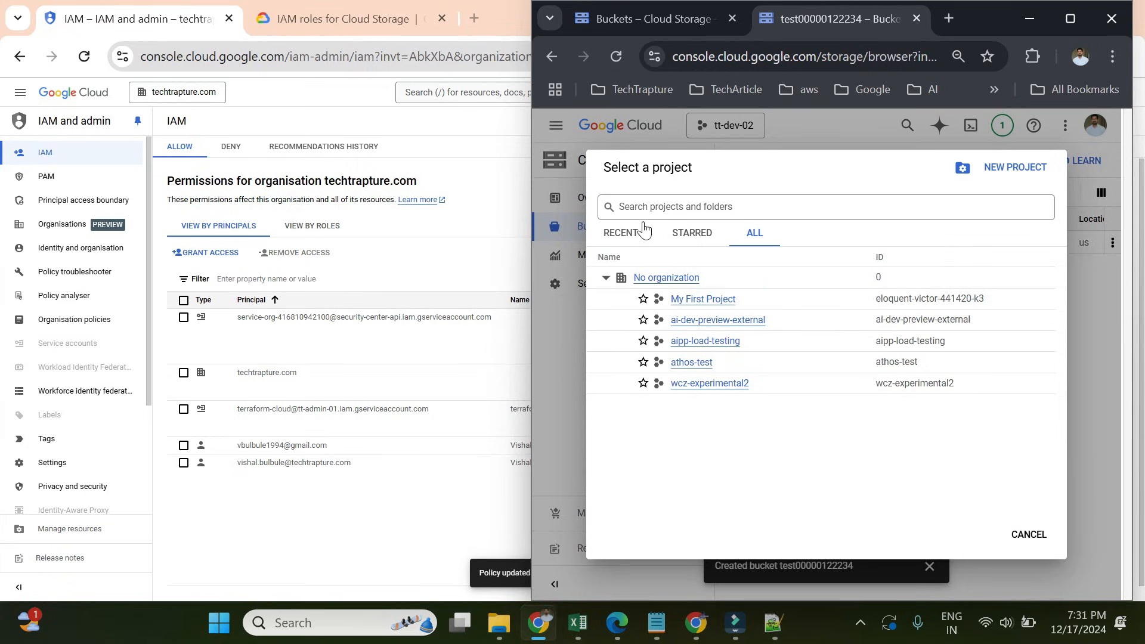
click(617, 56)
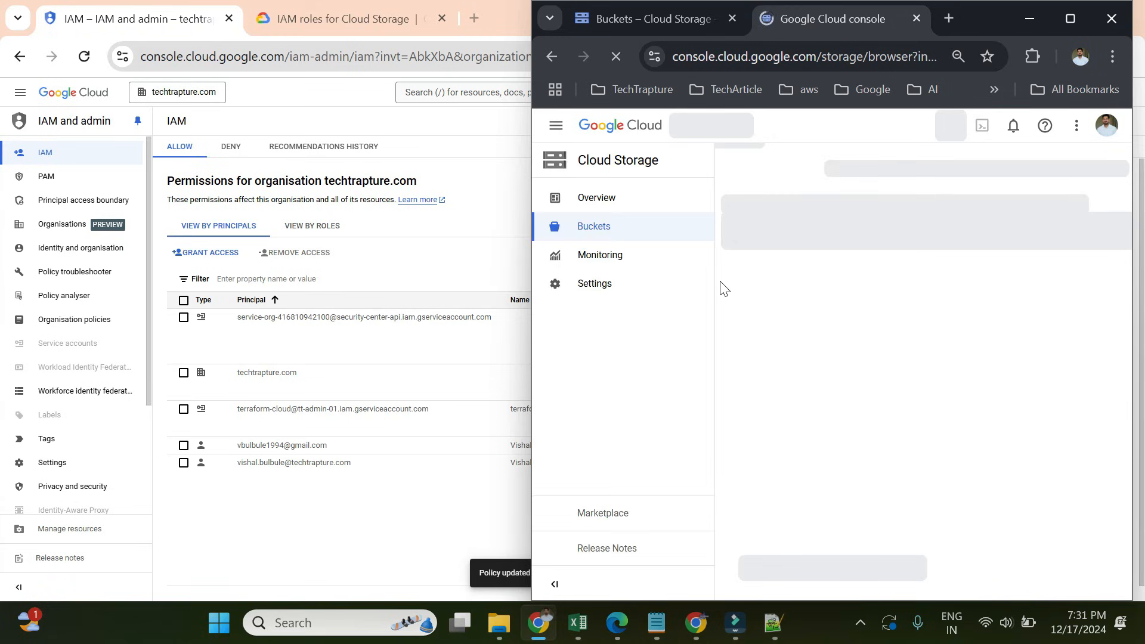
click(688, 130)
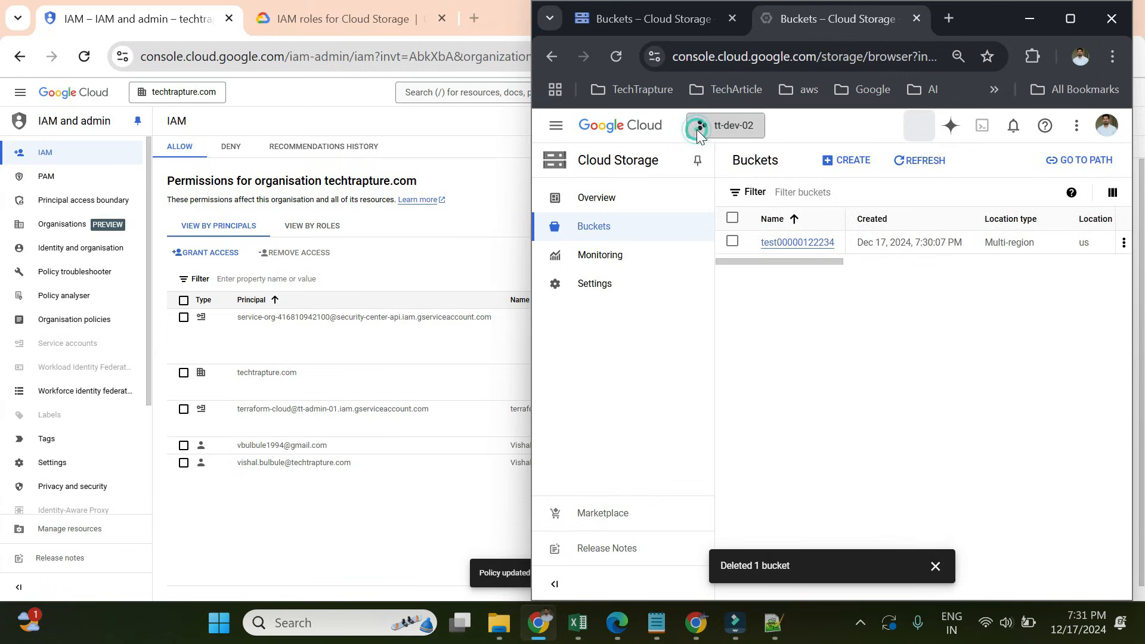
click(697, 130)
click(756, 238)
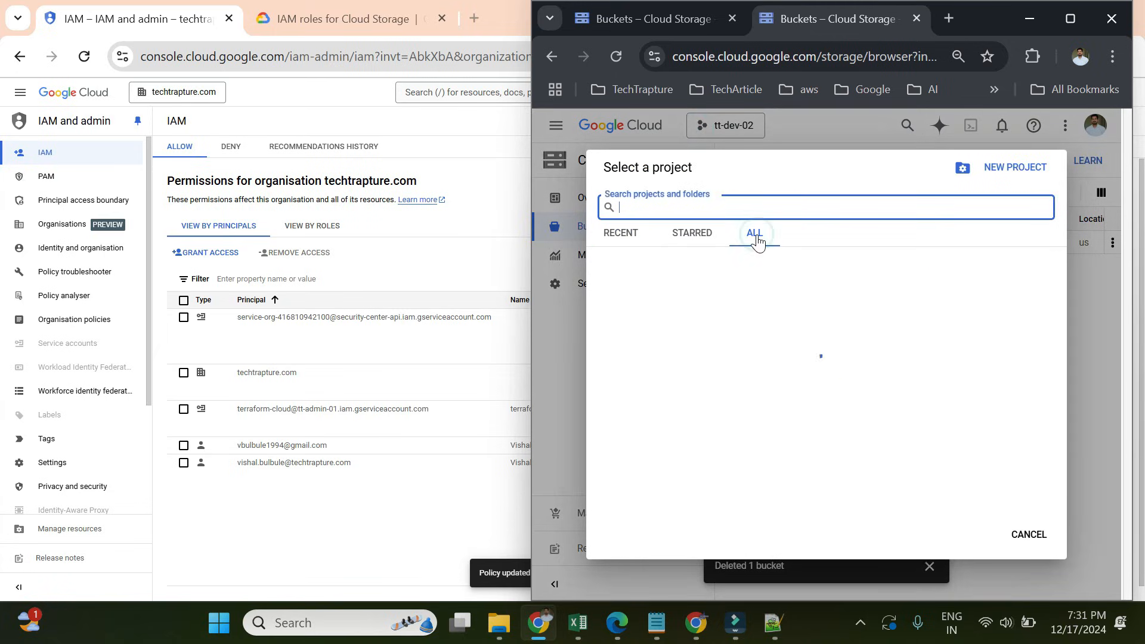
click(757, 239)
click(614, 57)
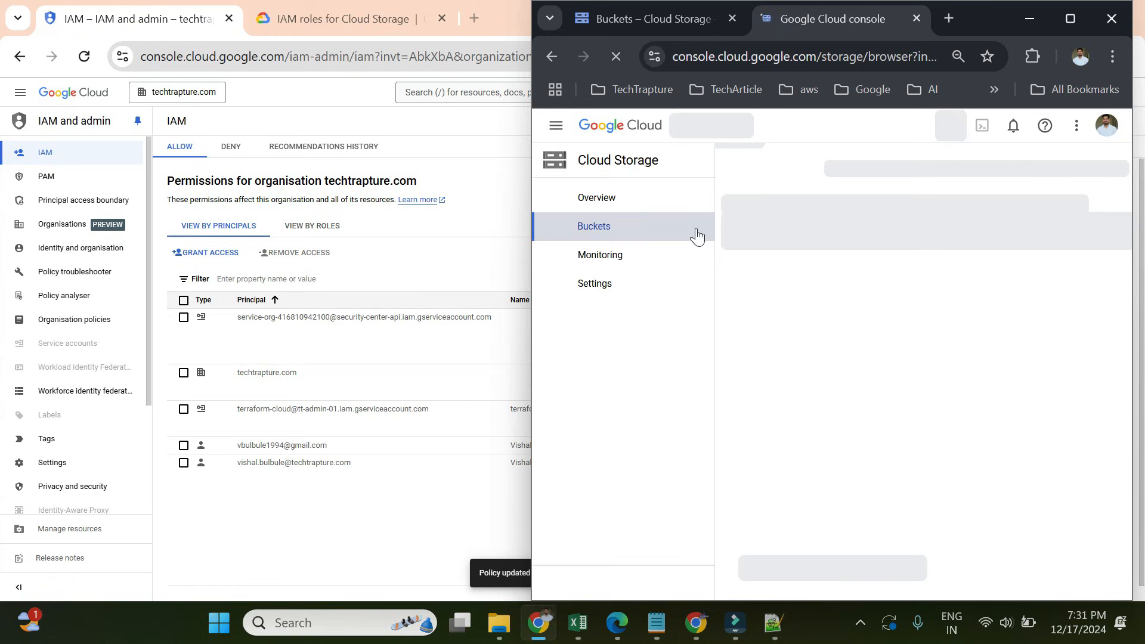
click(730, 132)
click(754, 249)
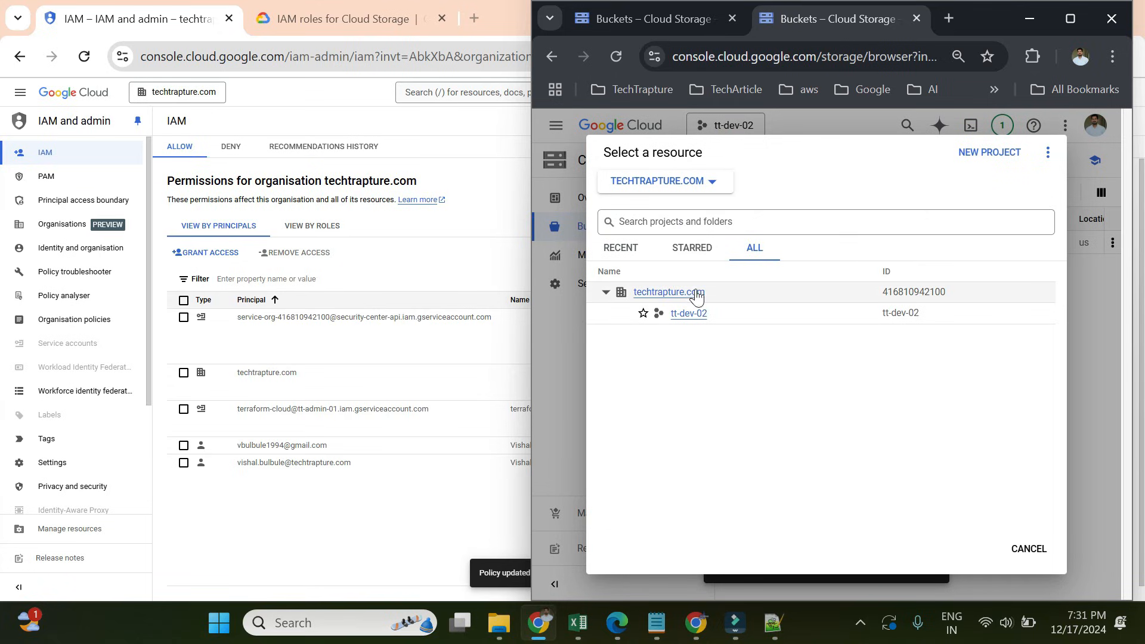
click(605, 291)
click(605, 291)
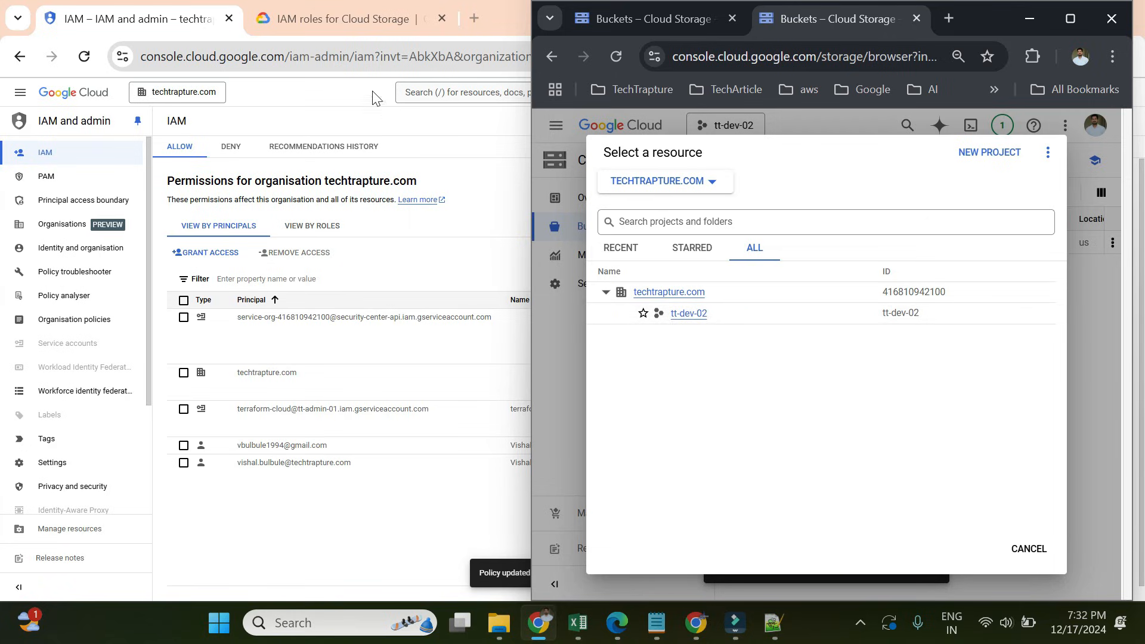
click(192, 120)
- Close the IAM resource picker unchanged and review the Organisation Administrator and Folder Admin roles
click(182, 92)
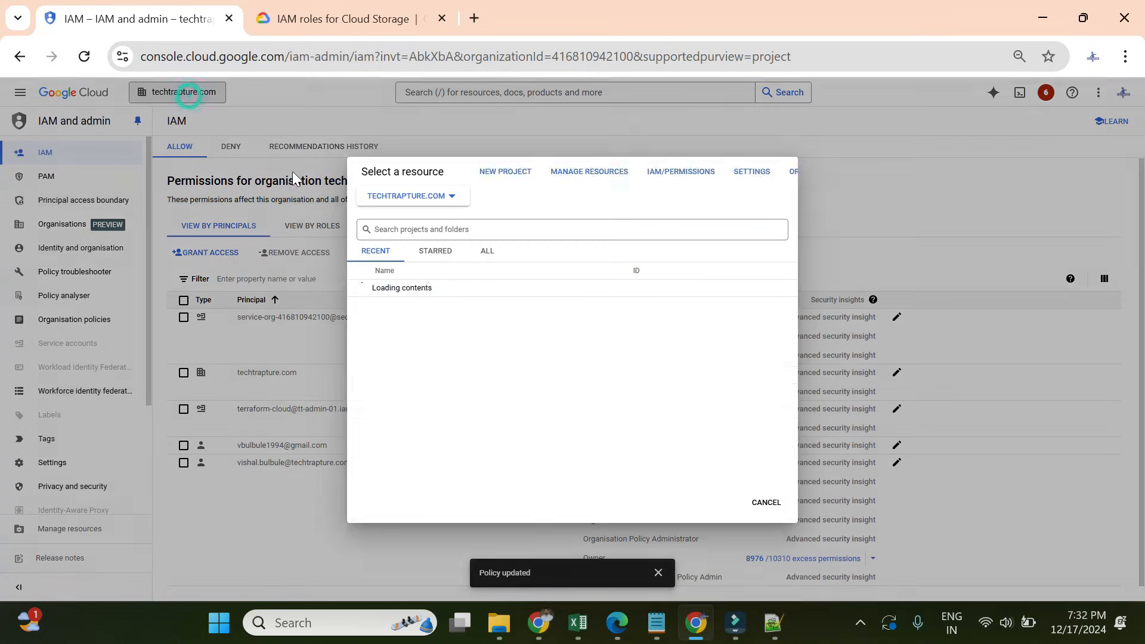
click(484, 252)
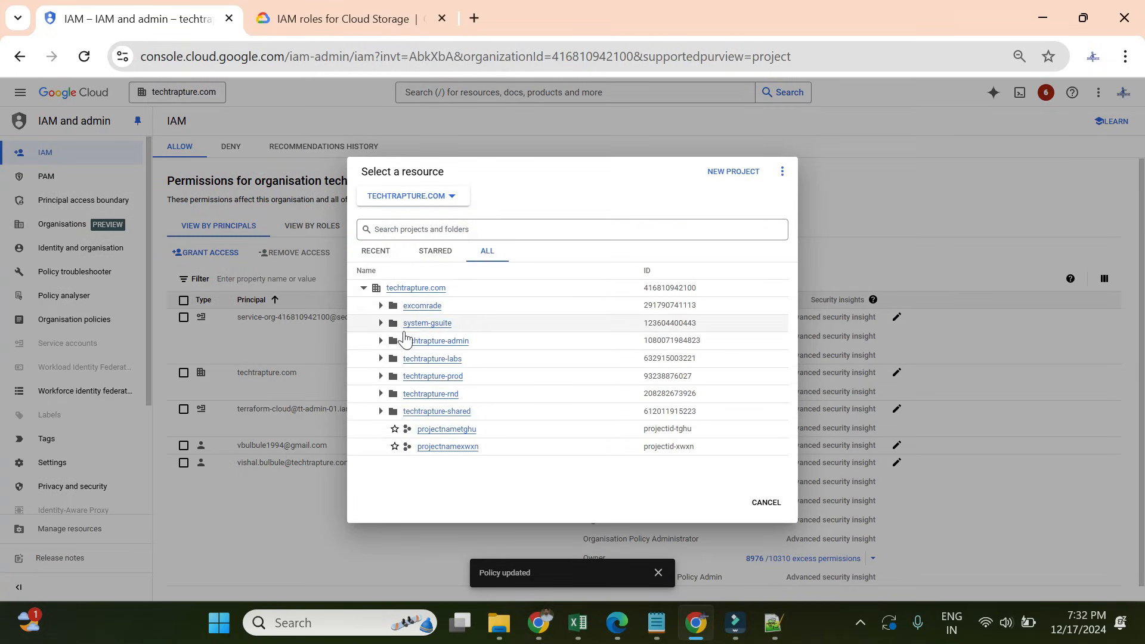
click(763, 502)
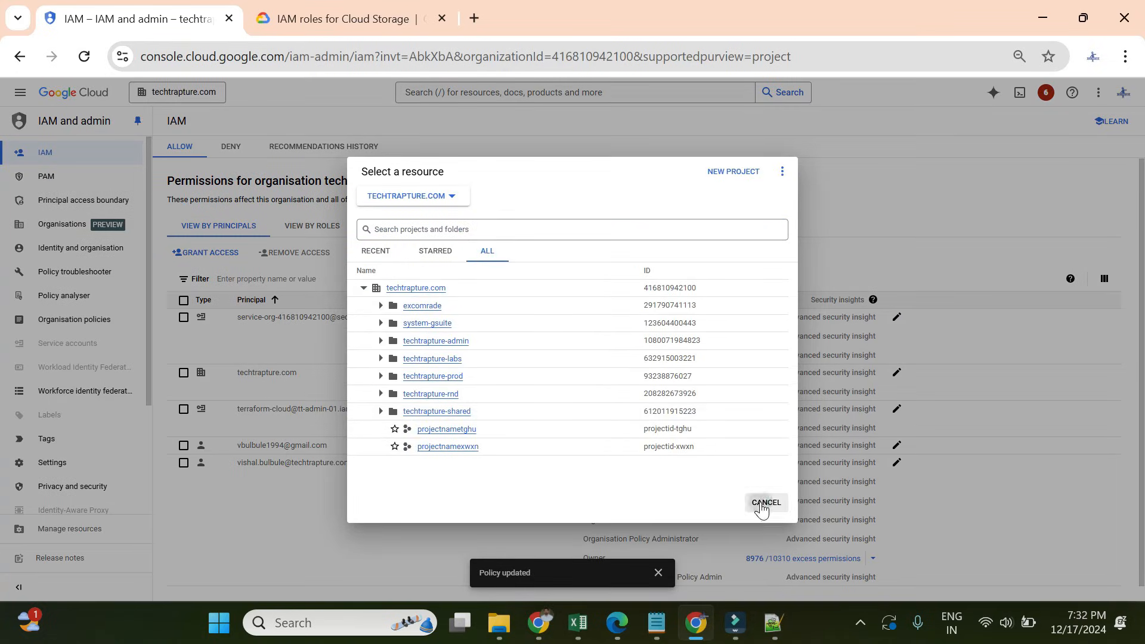
scroll(659, 510, down, 1)
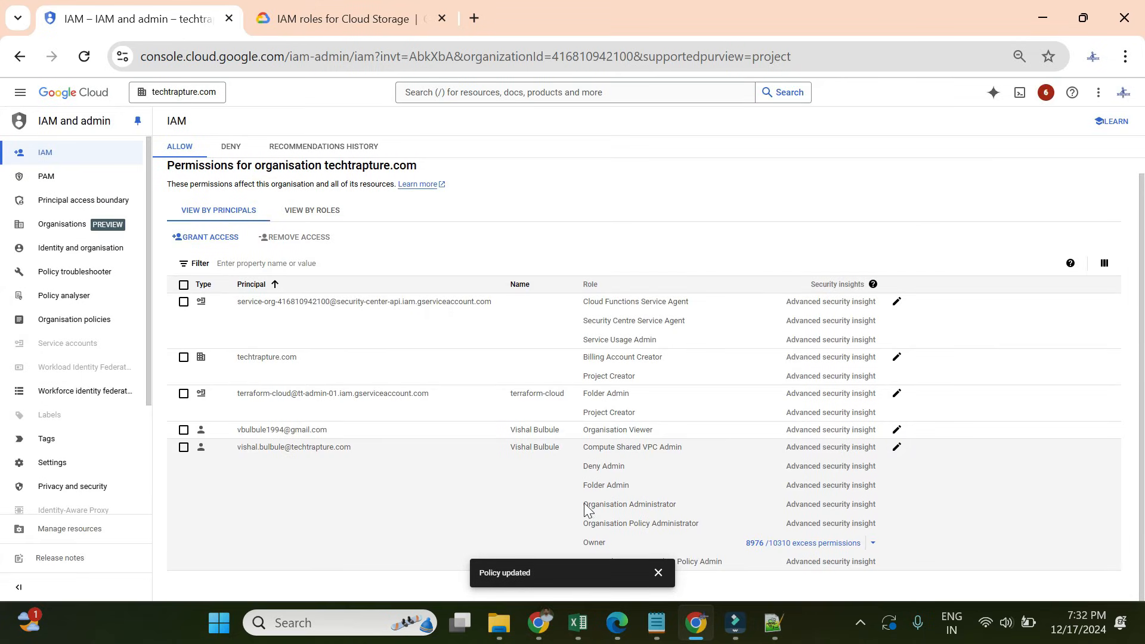
drag(587, 508, 691, 504)
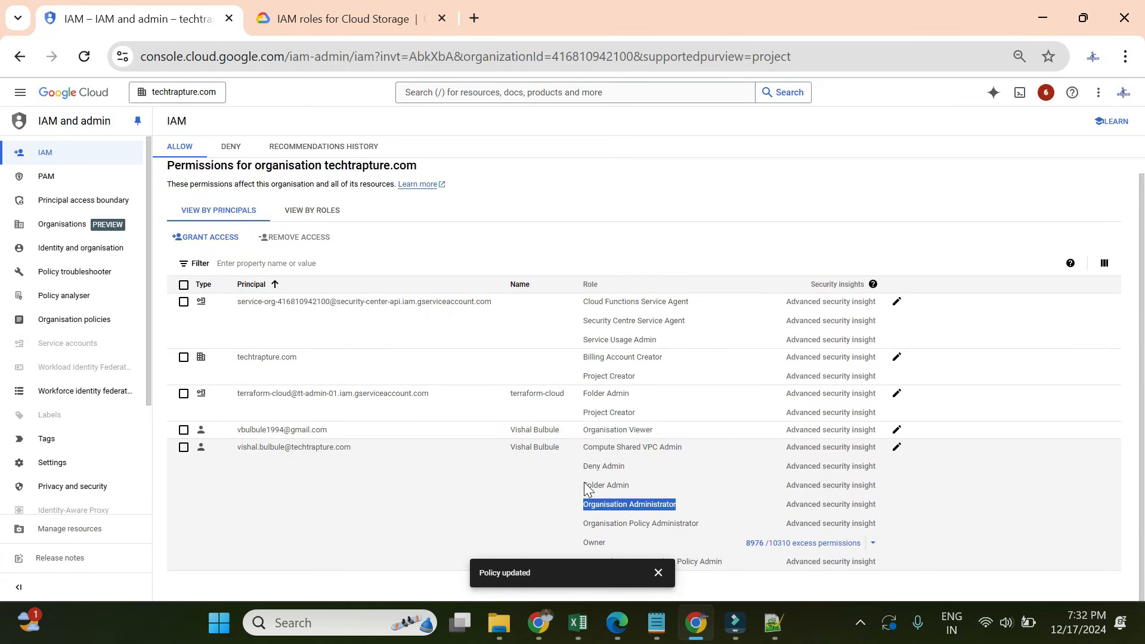
drag(584, 485, 677, 482)
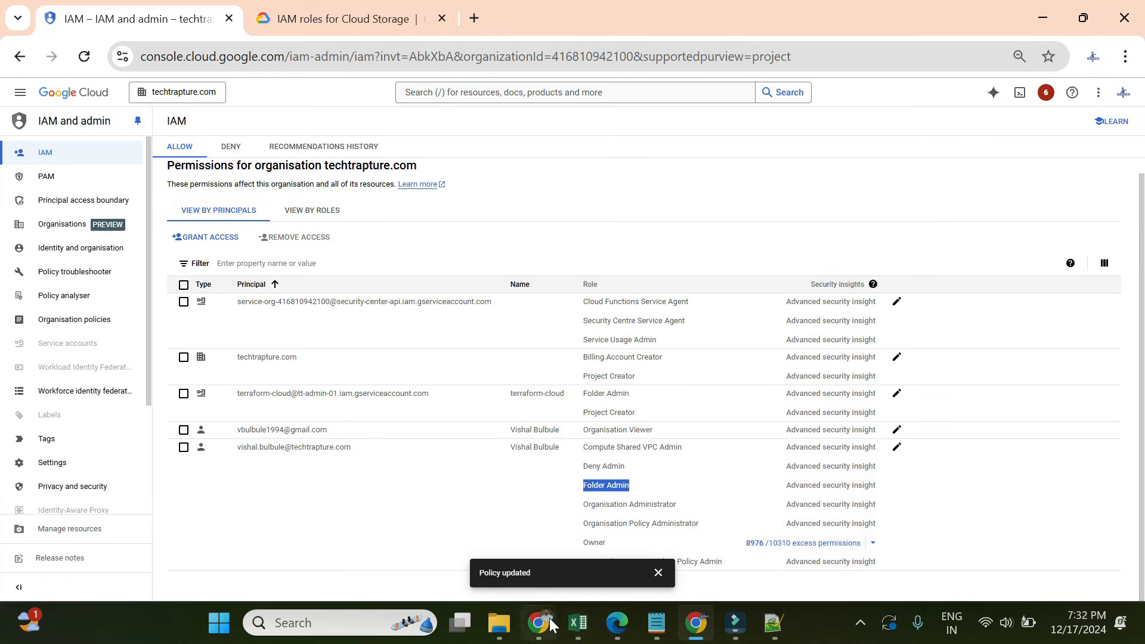
click(551, 623)
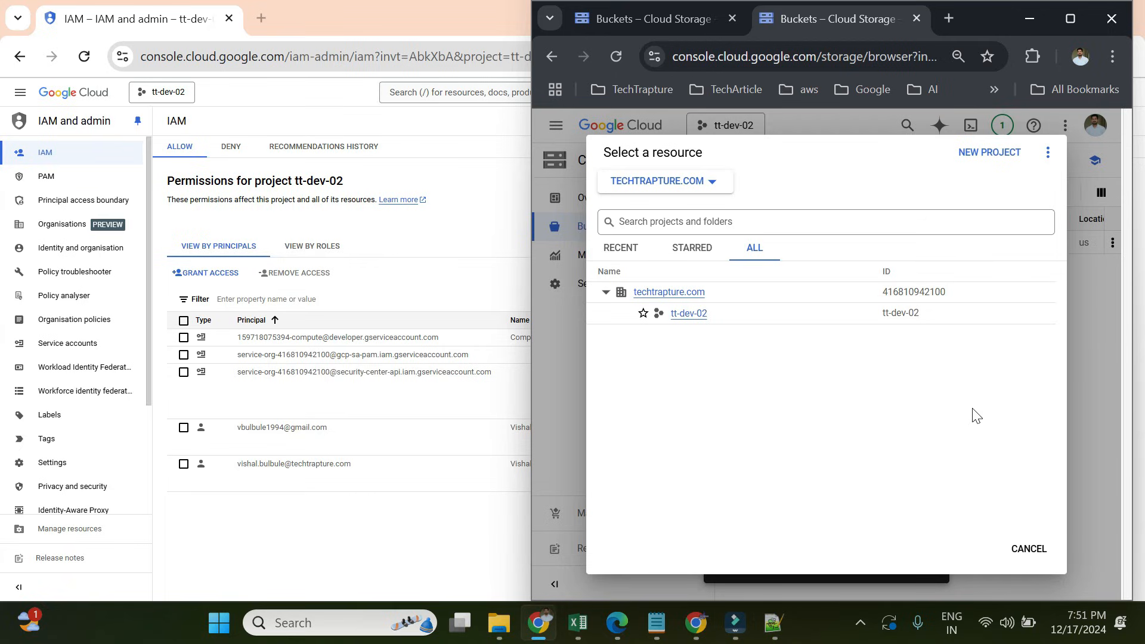
- Filter tt-dev-02's role list to roles Used in: Project
click(1029, 24)
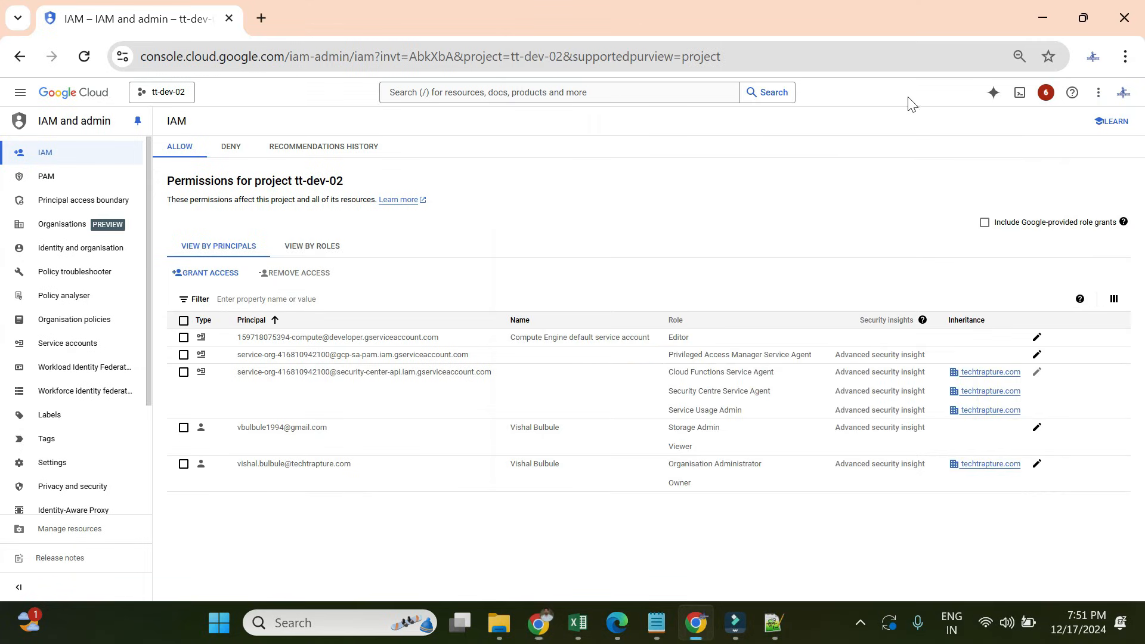
scroll(55, 393, down, 3)
click(51, 382)
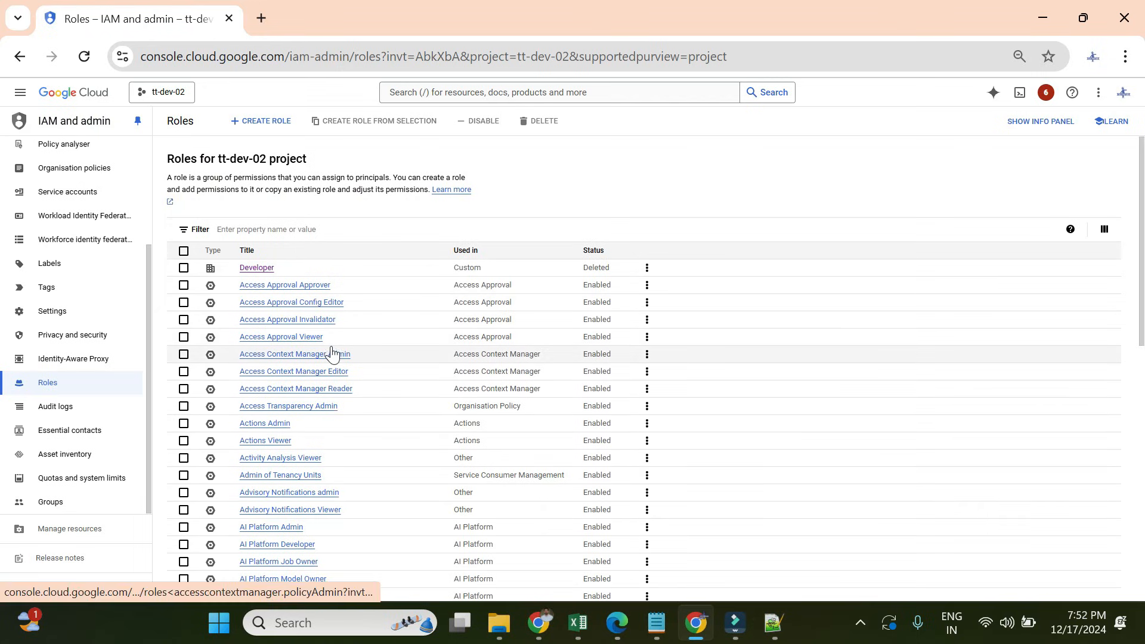
scroll(395, 350, down, 15)
scroll(397, 367, up, 13)
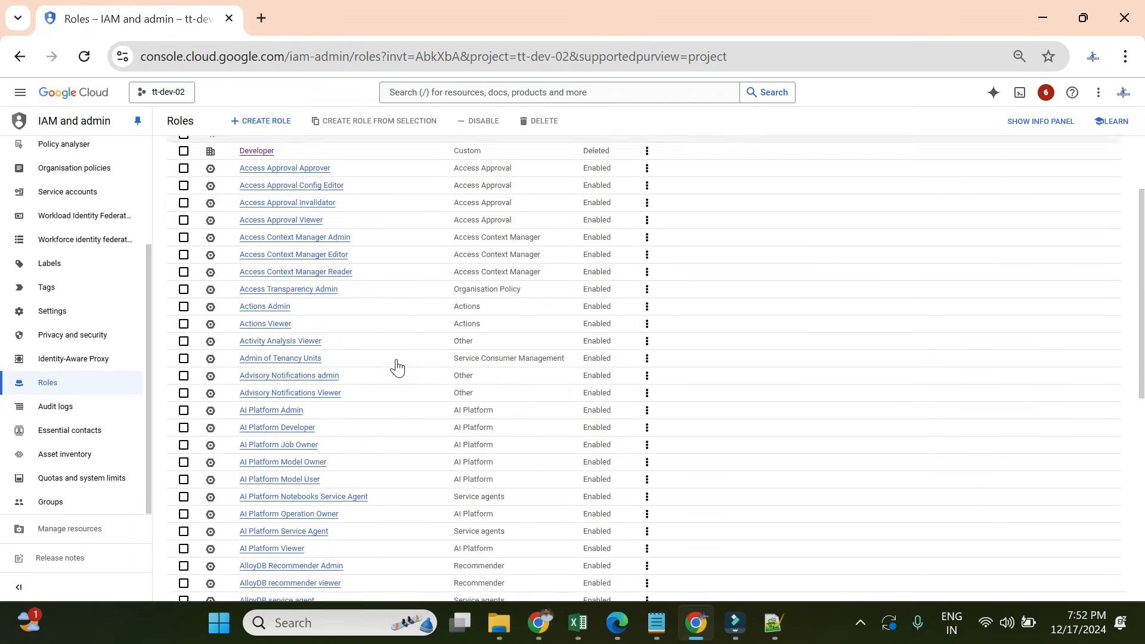
scroll(397, 367, up, 2)
mouse_move(450, 289)
mouse_down()
mouse_move(524, 289)
mouse_move(493, 271)
mouse_move(446, 276)
mouse_up()
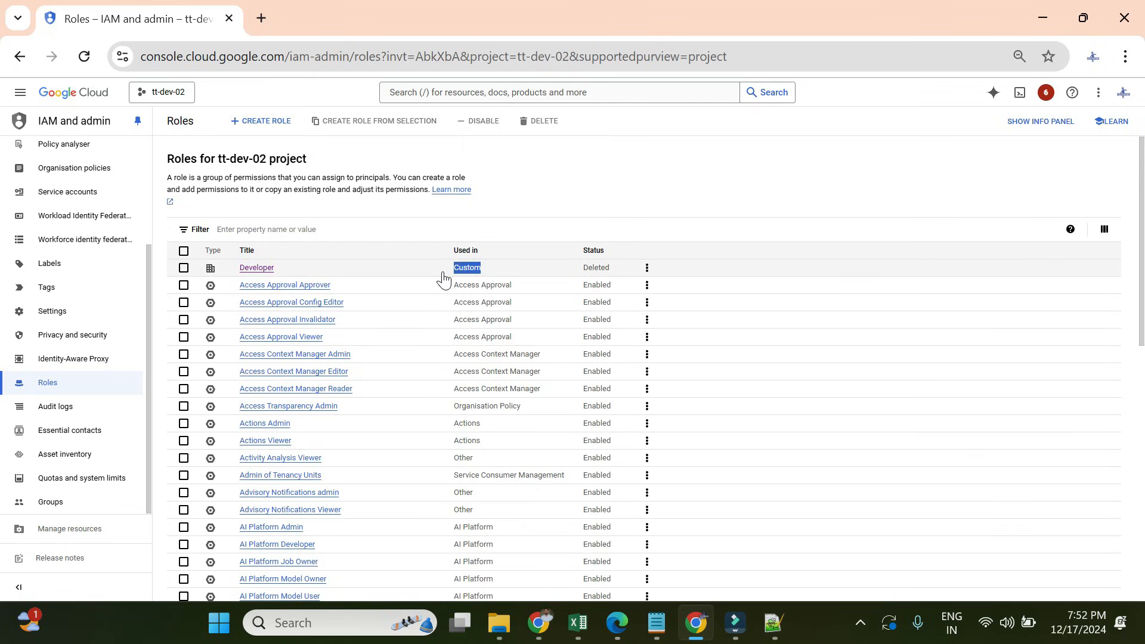
click(306, 229)
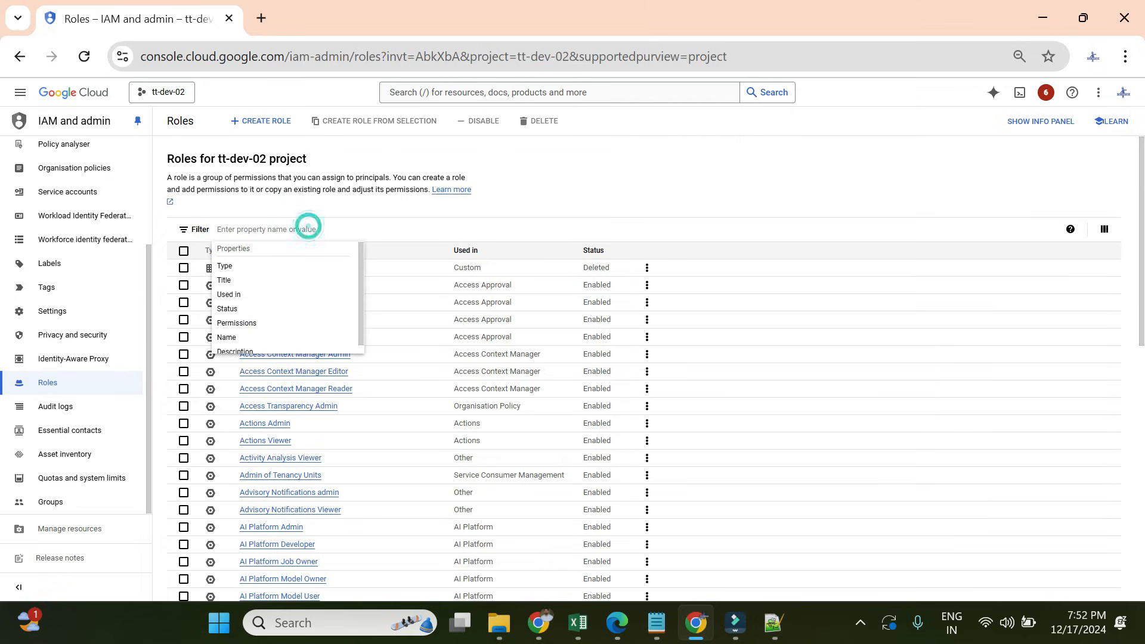
click(242, 294)
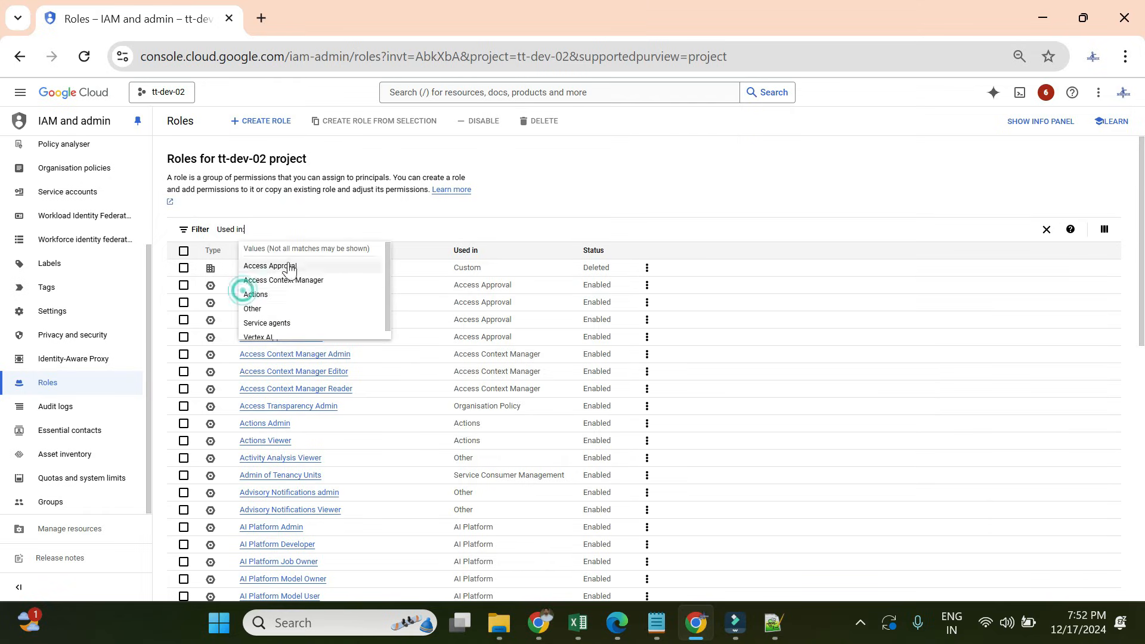
text(Pro)
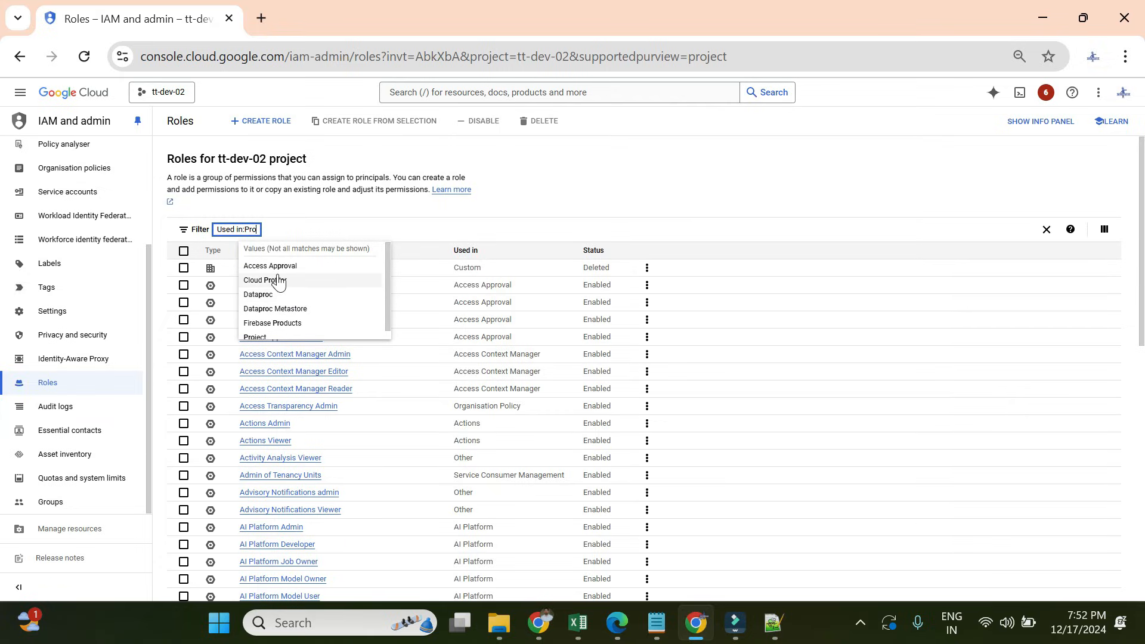
click(257, 331)
click(267, 389)
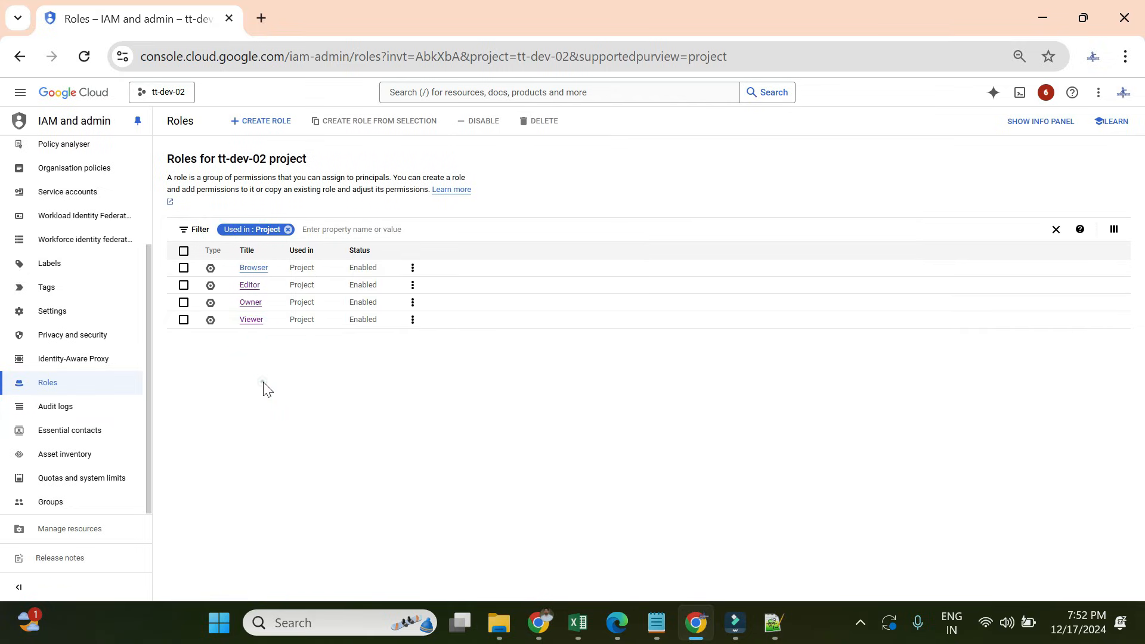
- Open the Viewer, Editor and Owner roles each in a new tab
right_click(250, 325)
click(282, 339)
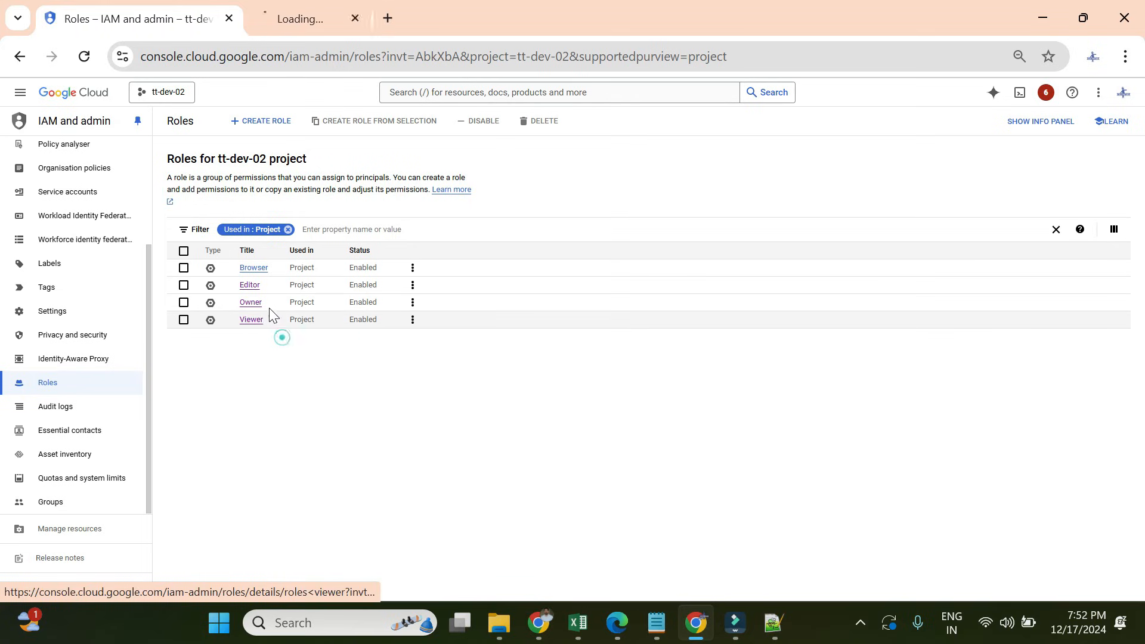
right_click(261, 305)
click(253, 296)
right_click(254, 298)
click(280, 309)
right_click(256, 303)
click(292, 319)
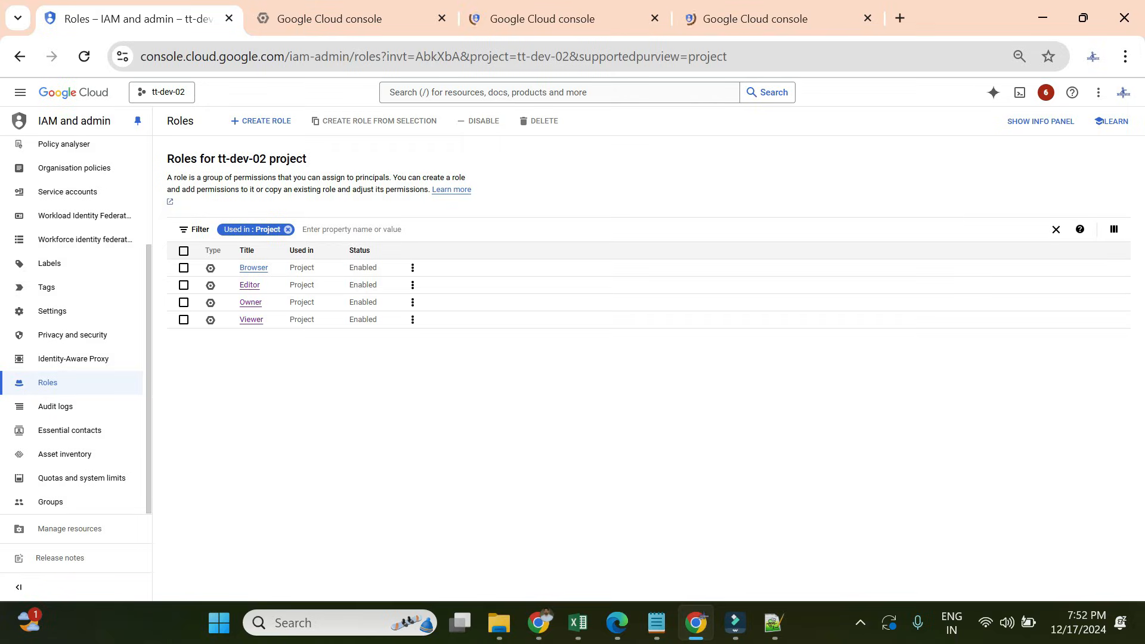
- Compare the permission counts: Viewer 4602, Editor 9133, Owner 10373
click(358, 21)
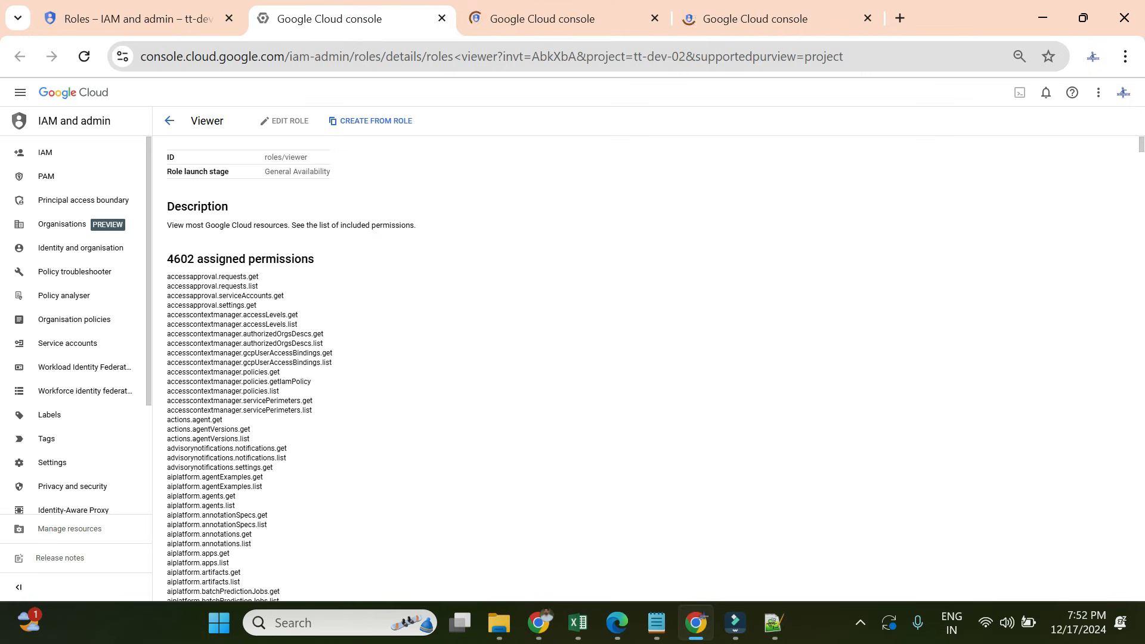
drag(169, 259, 309, 258)
click(351, 306)
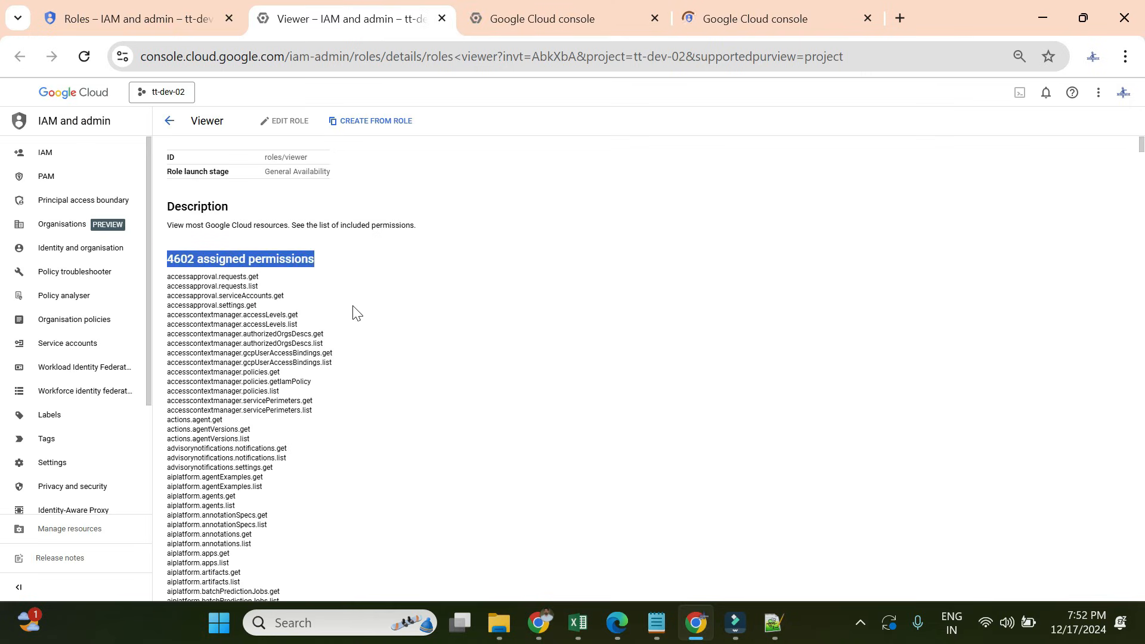
scroll(359, 370, down, 15)
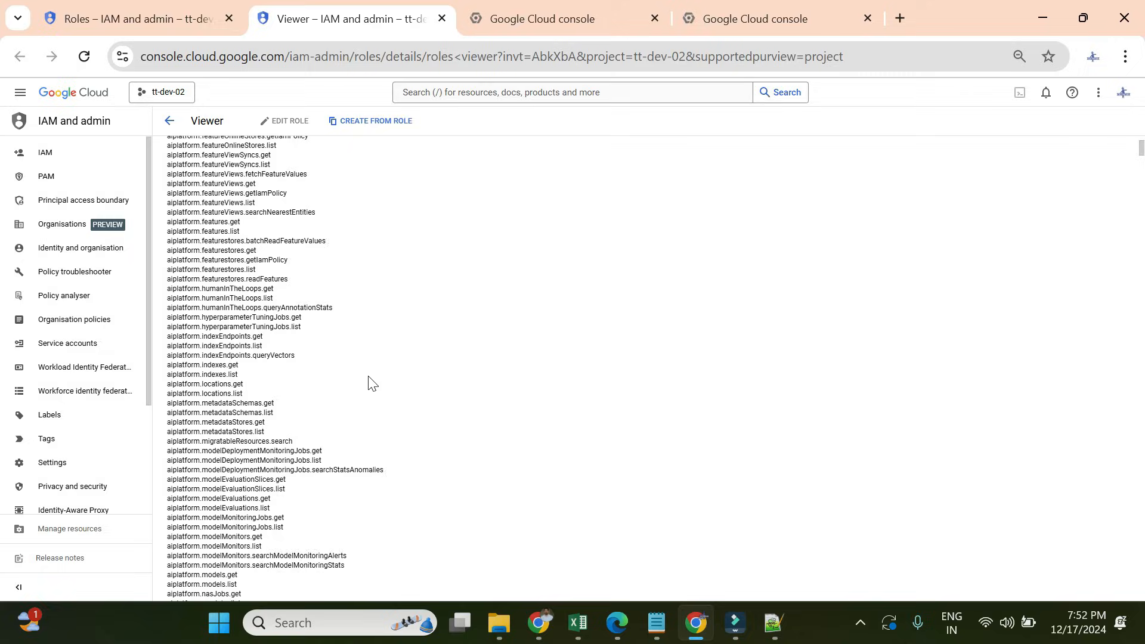
key(ctrl+Tab)
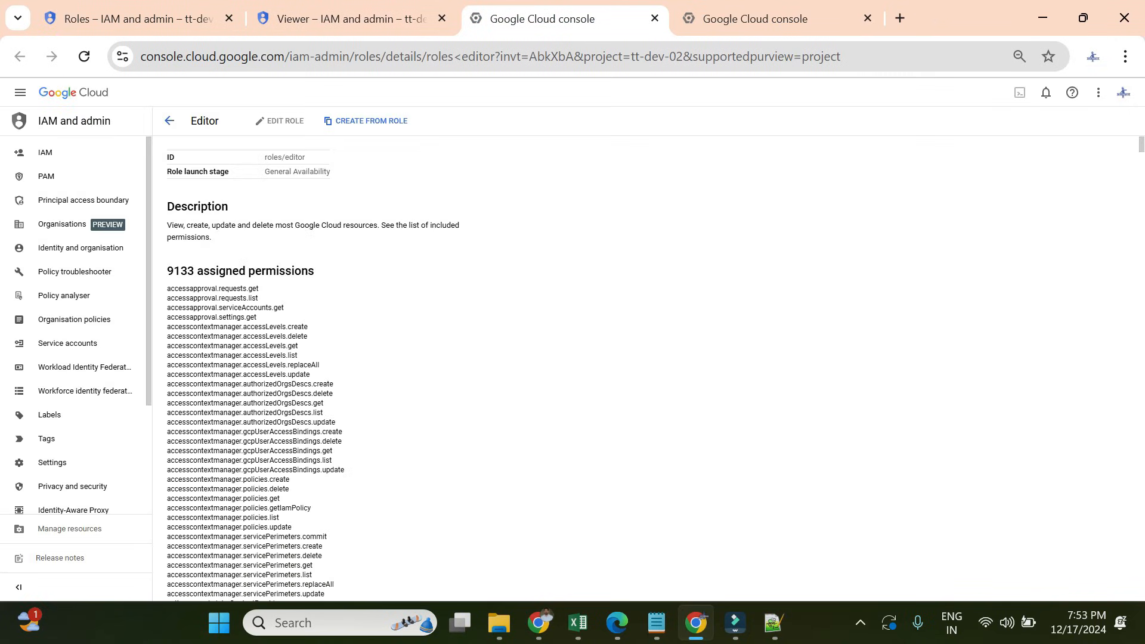
drag(167, 270, 301, 270)
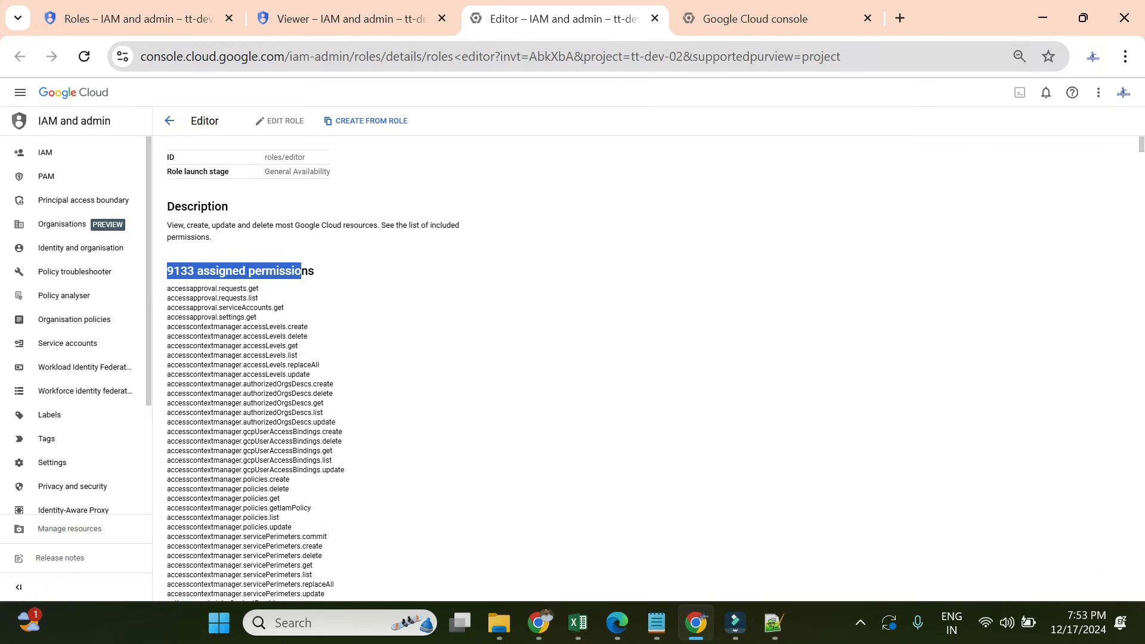
click(706, 30)
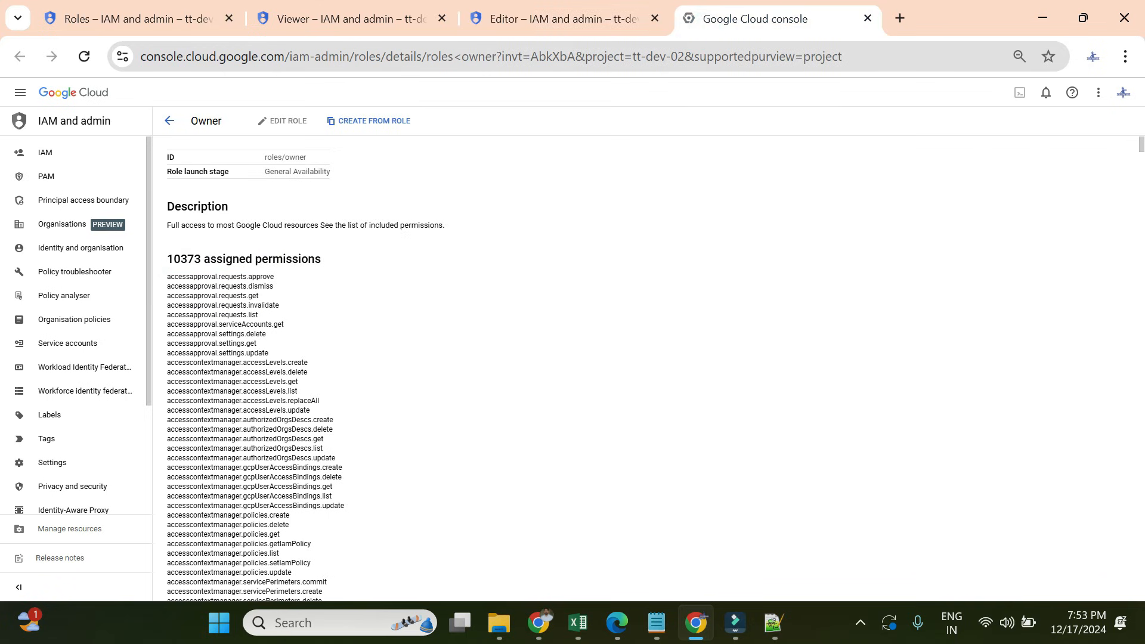
drag(170, 254, 336, 261)
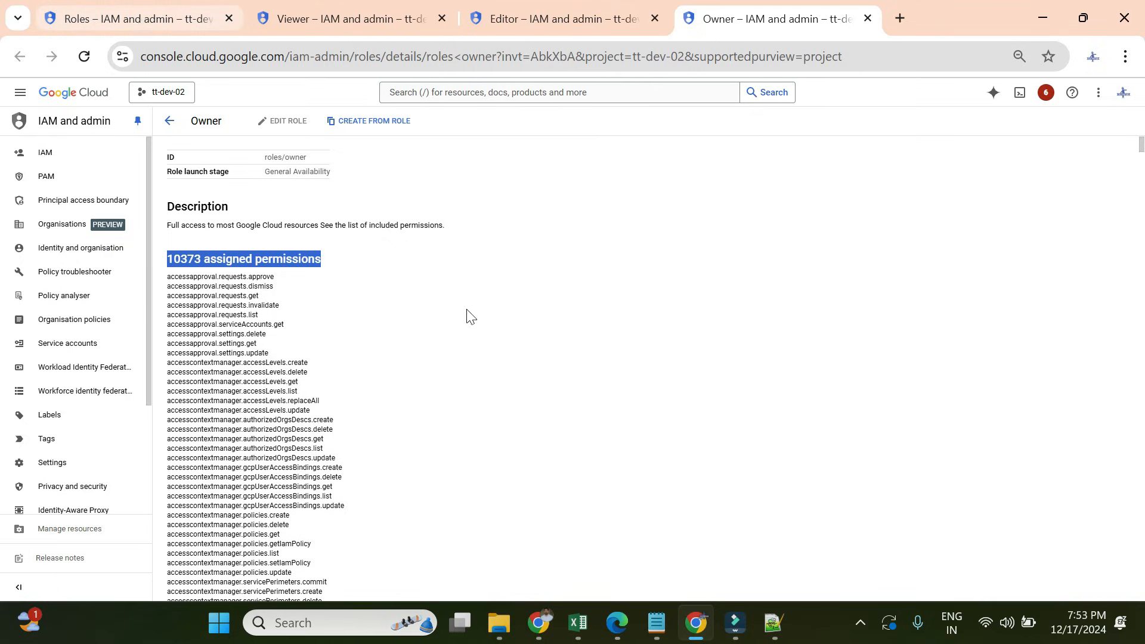
- Pick tt-dev-02 in the buckets window, then return to the filtered role list
click(546, 616)
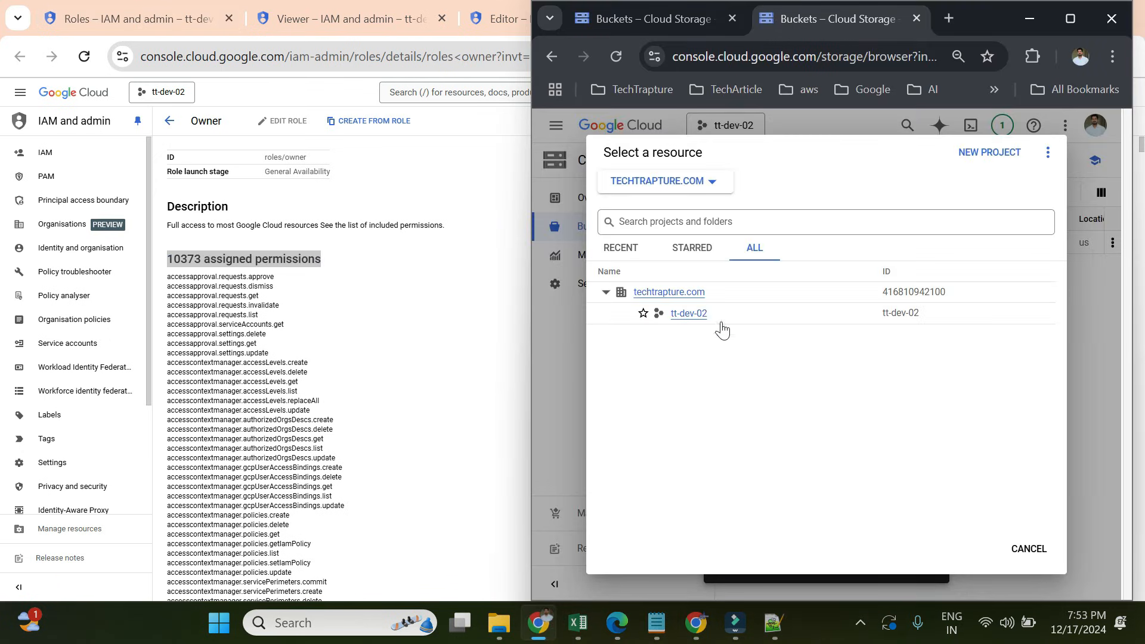
click(685, 313)
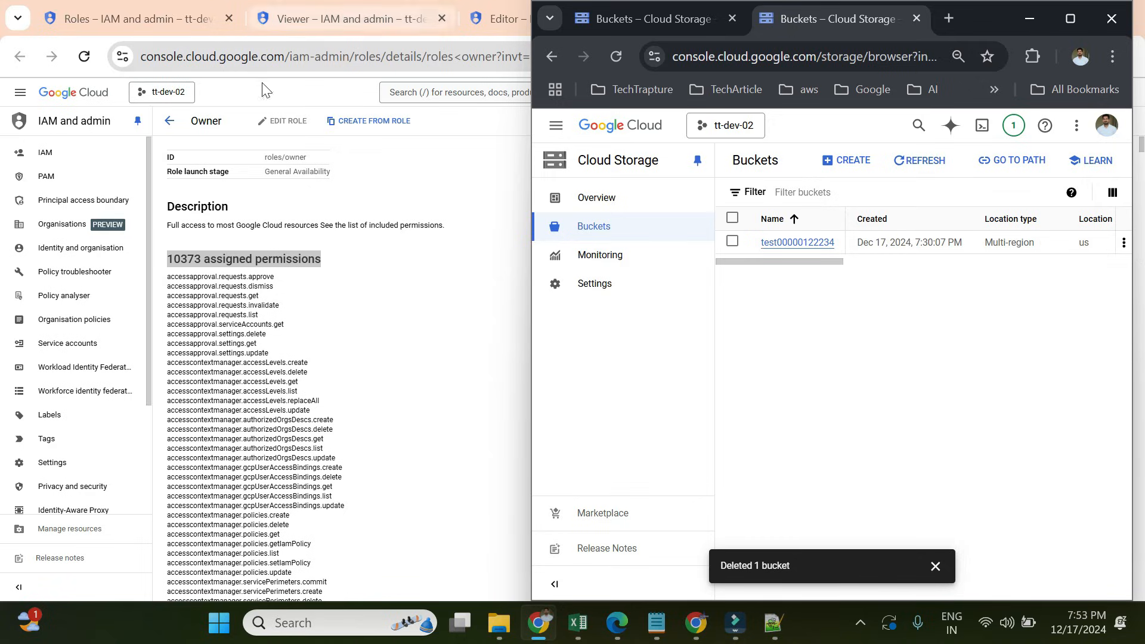
click(119, 19)
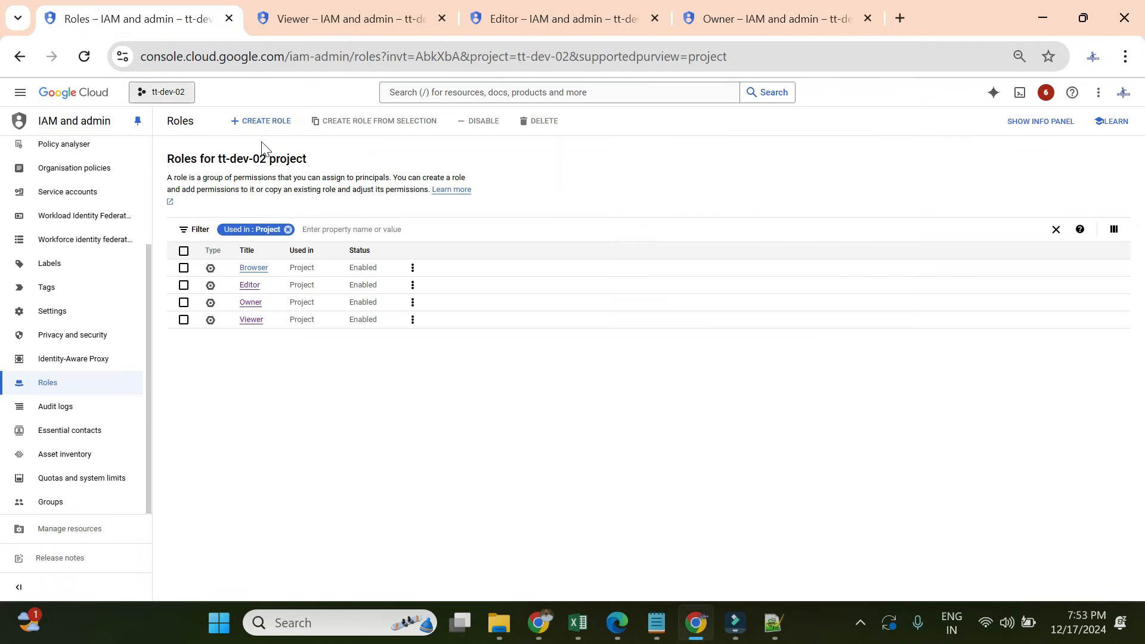
- Filter roles for 'storage adm' and open Storage Admin to review its 70 permissions, including storage.buckets
click(310, 229)
key(BackSpace)
text(st)
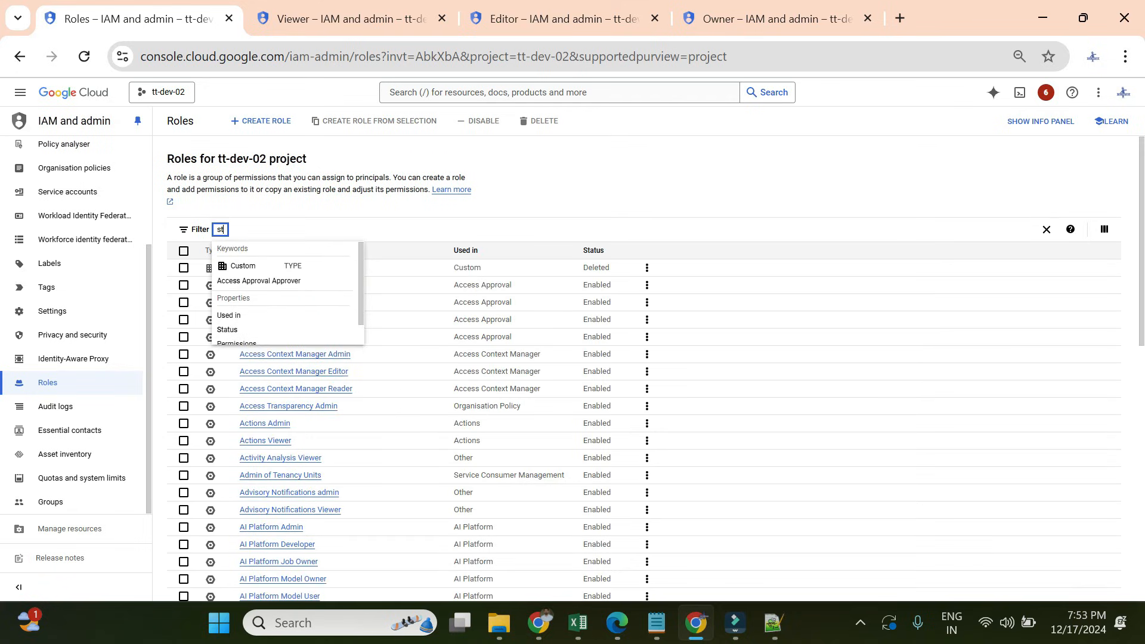
text(orage)
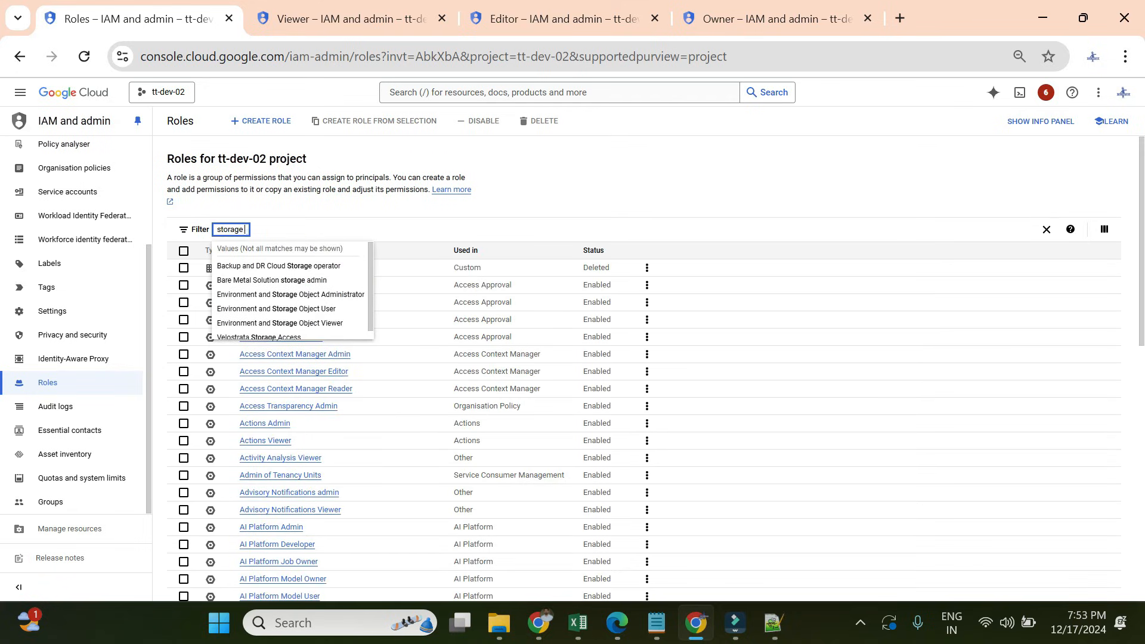
text( admin)
key(Return)
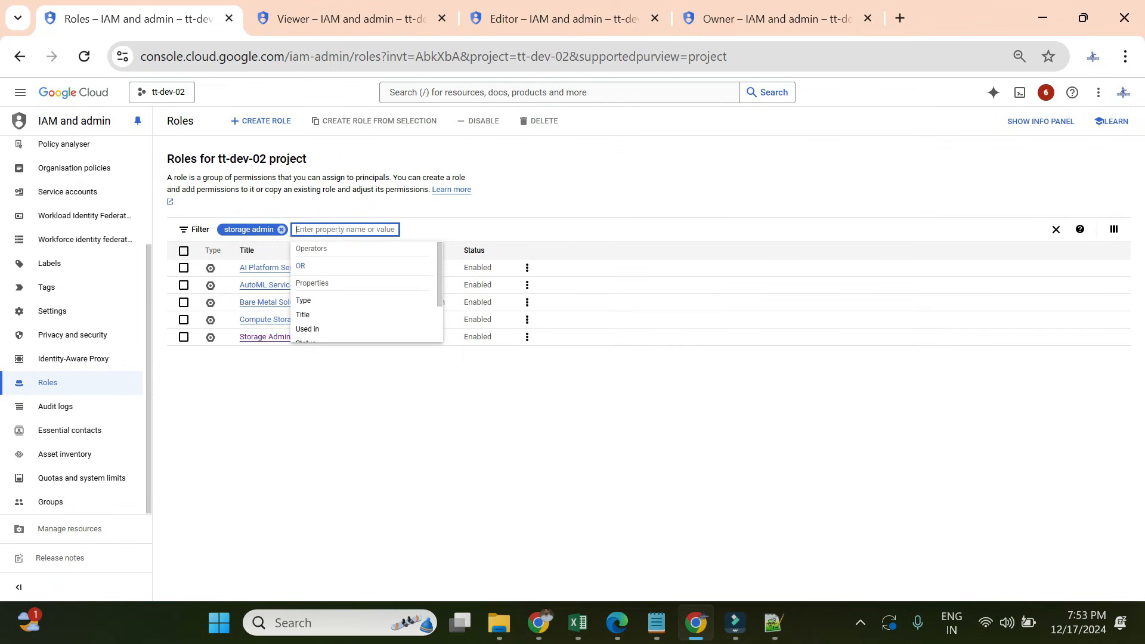
click(265, 337)
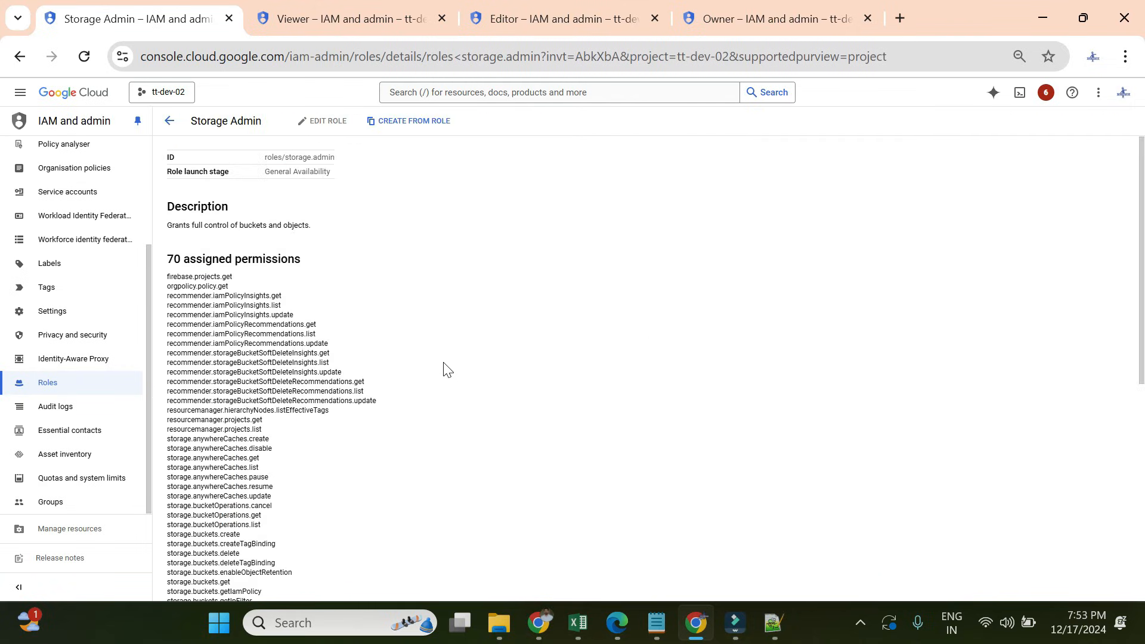
drag(167, 262, 322, 260)
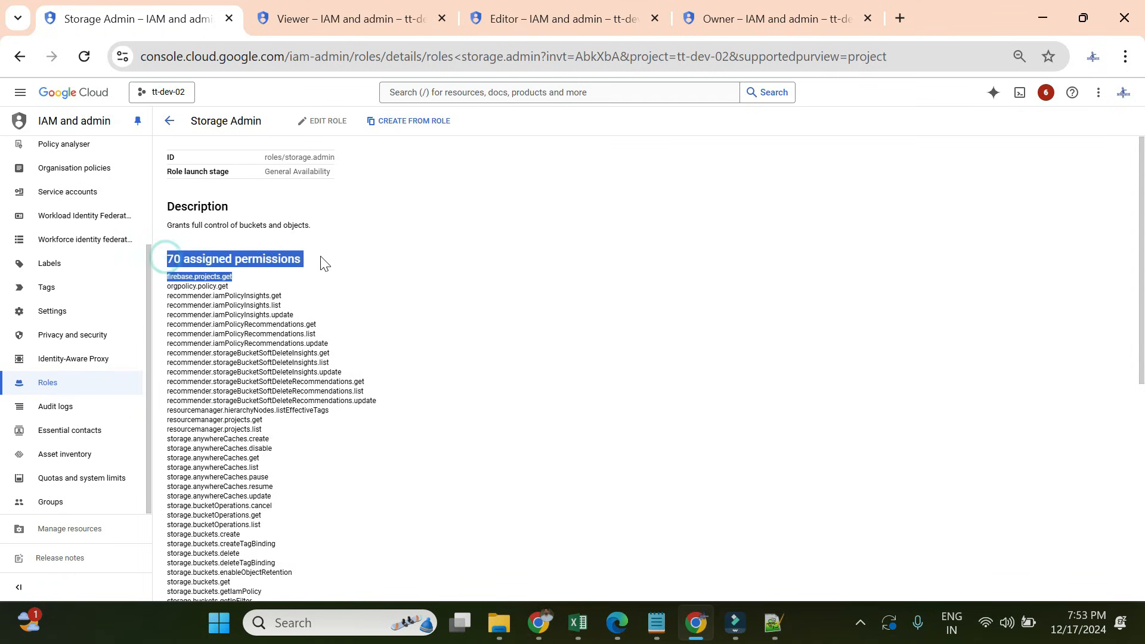
click(369, 316)
scroll(370, 322, down, 3)
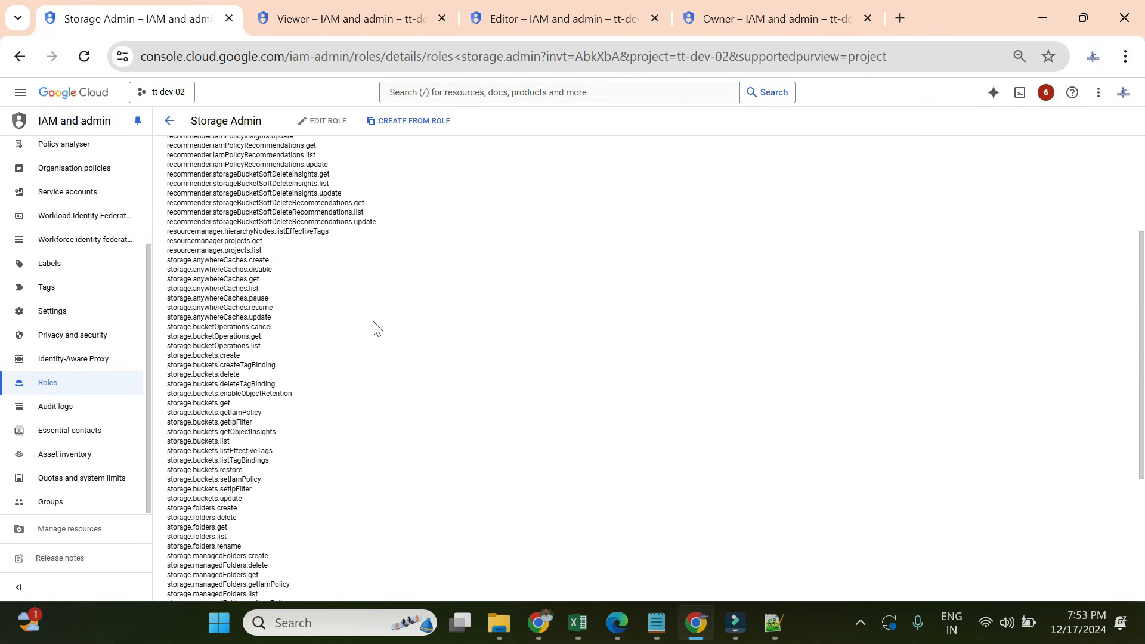
drag(190, 121, 262, 121)
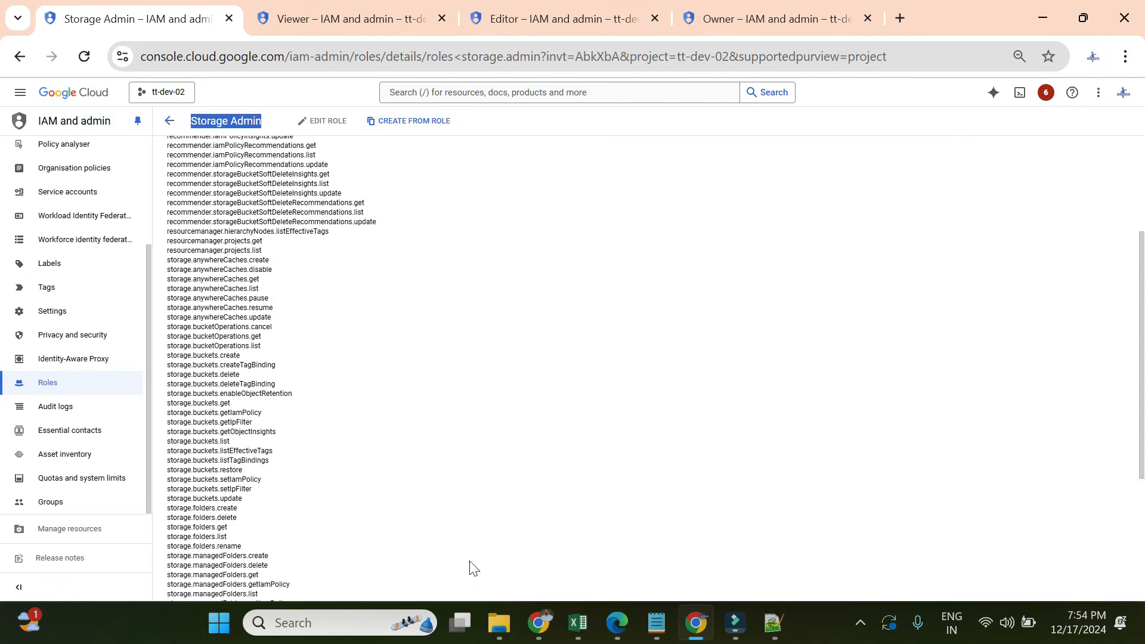
click(540, 622)
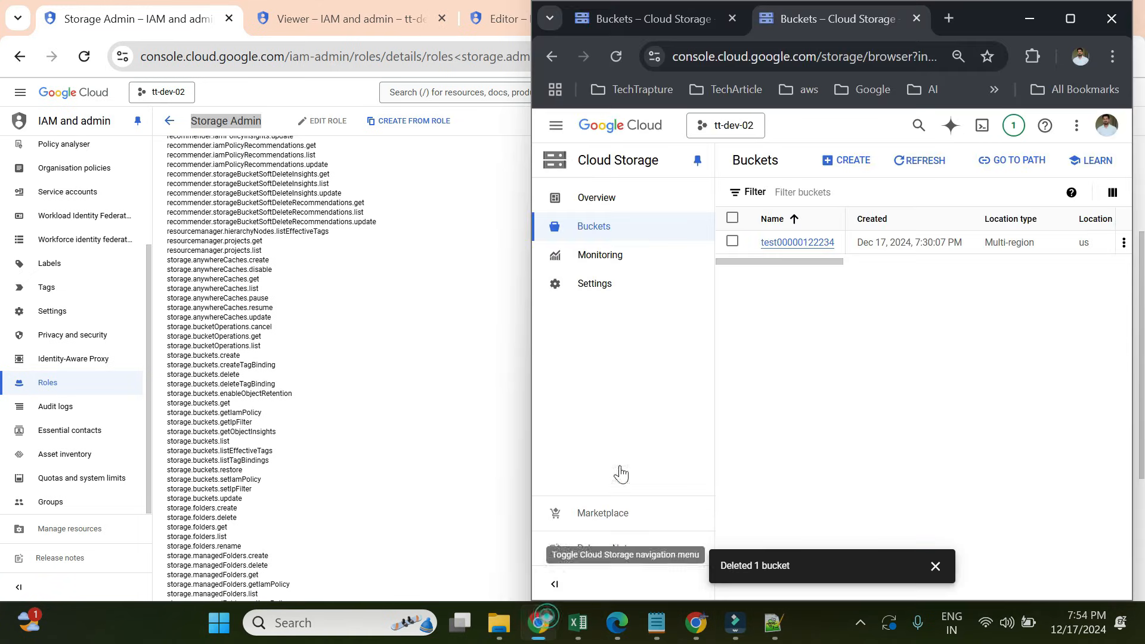
click(732, 242)
drag(797, 263, 805, 262)
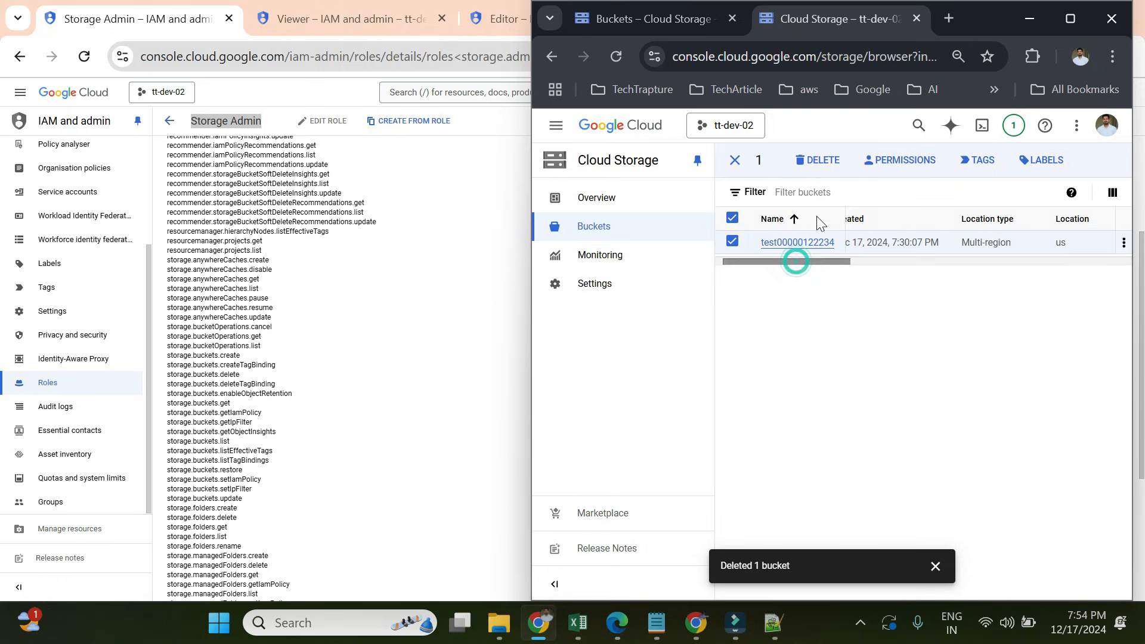
click(811, 169)
click(769, 425)
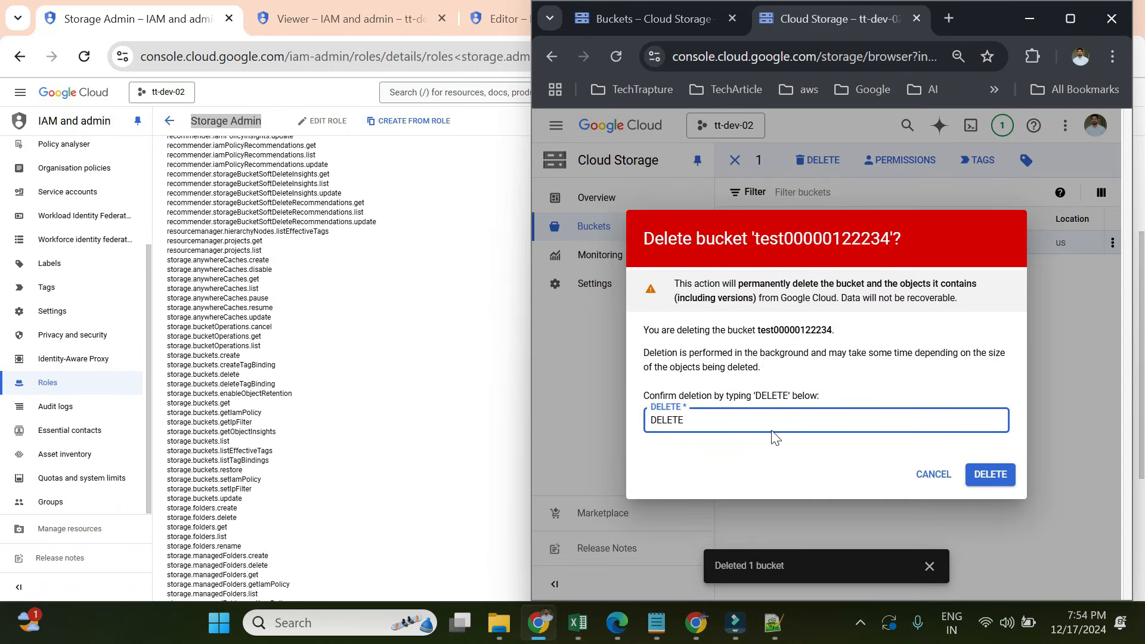
click(1000, 477)
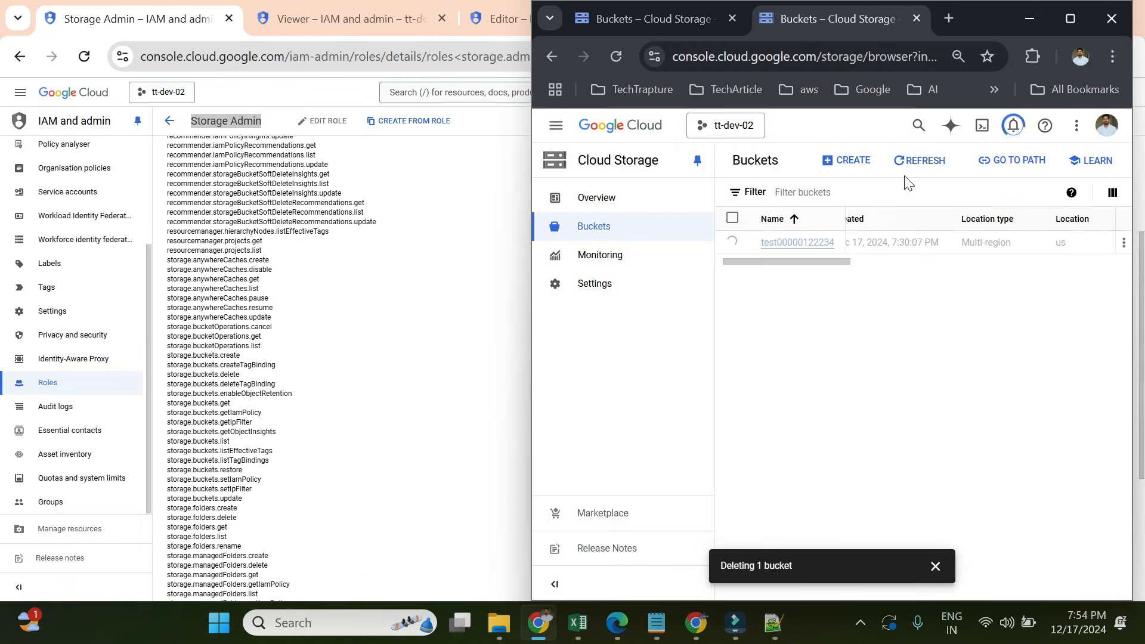
click(910, 171)
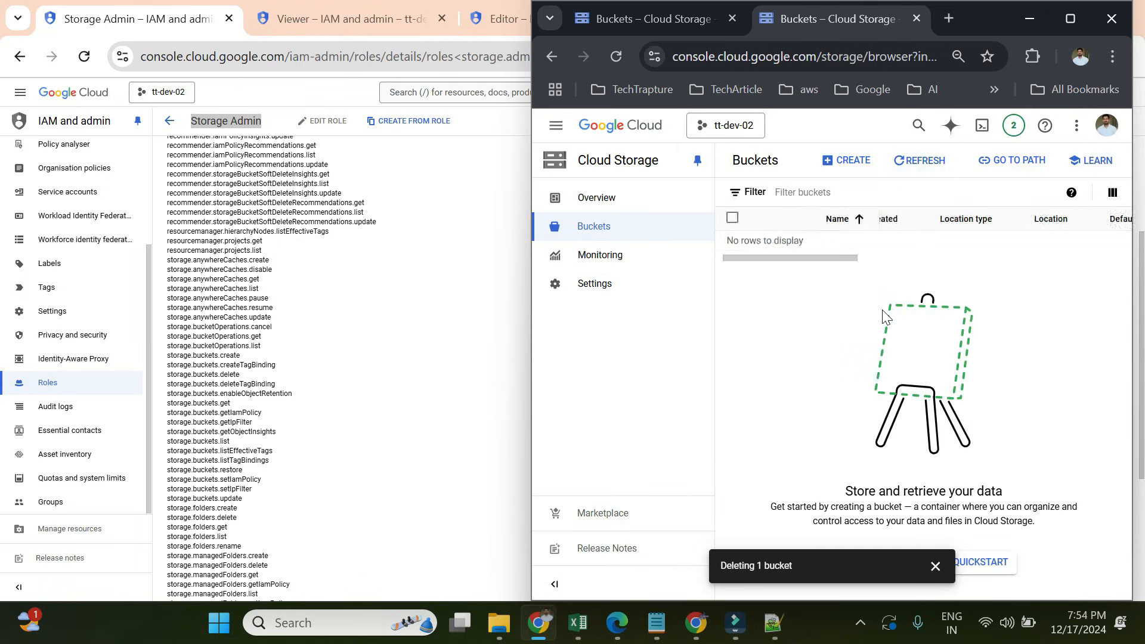
click(935, 566)
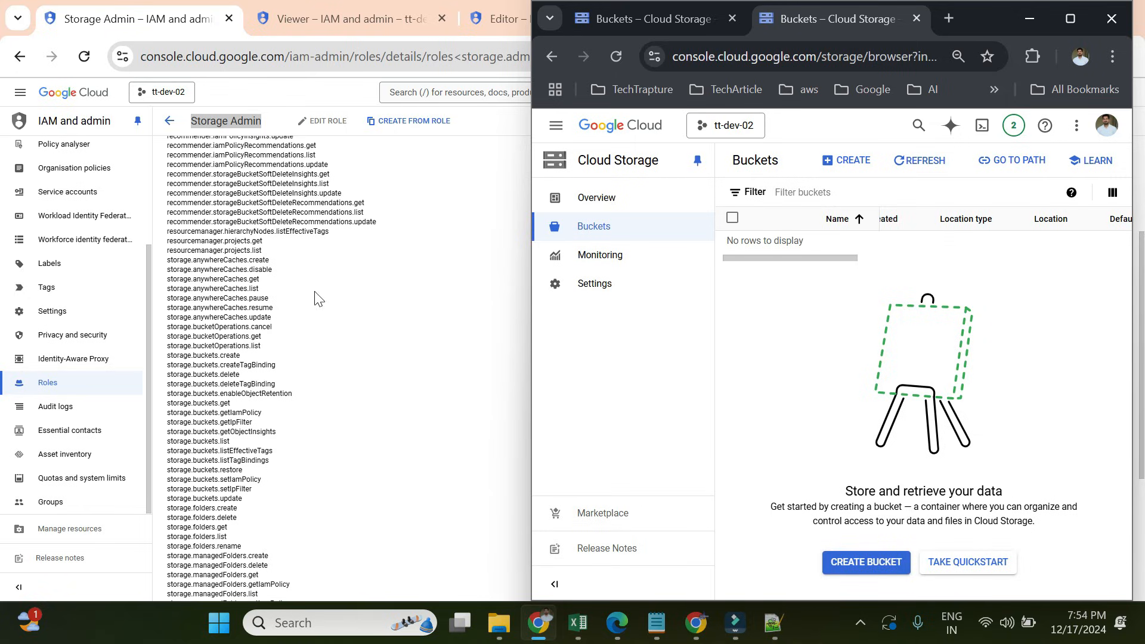
click(283, 346)
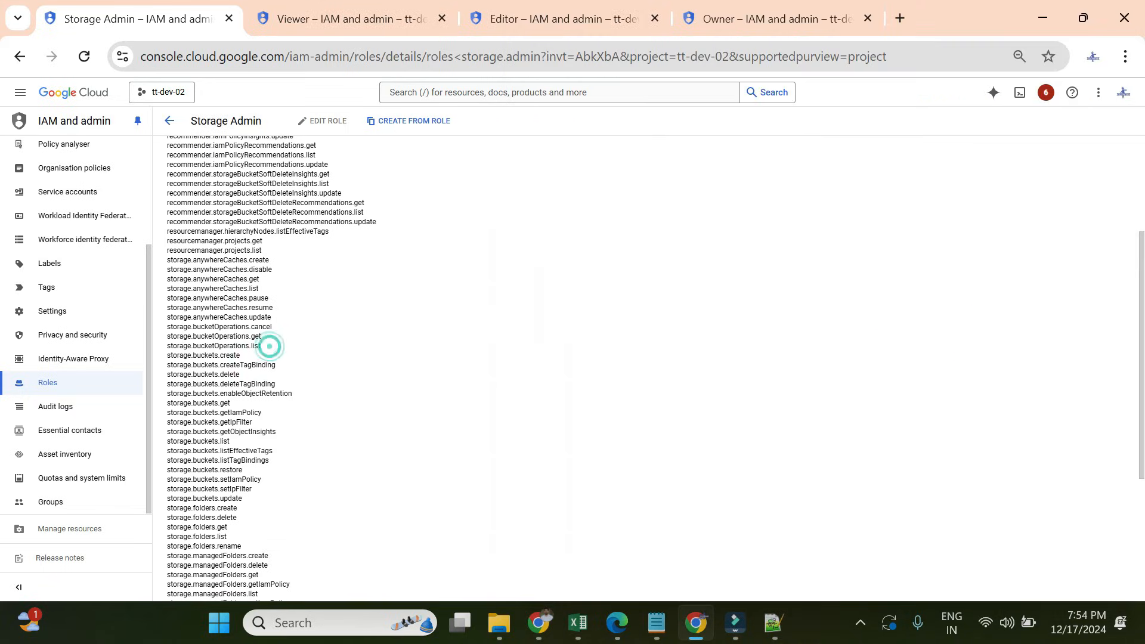
- Highlight the storage.buckets.delete and create permissions, then start a new custom role from Roles
drag(239, 374, 170, 365)
drag(241, 355, 167, 362)
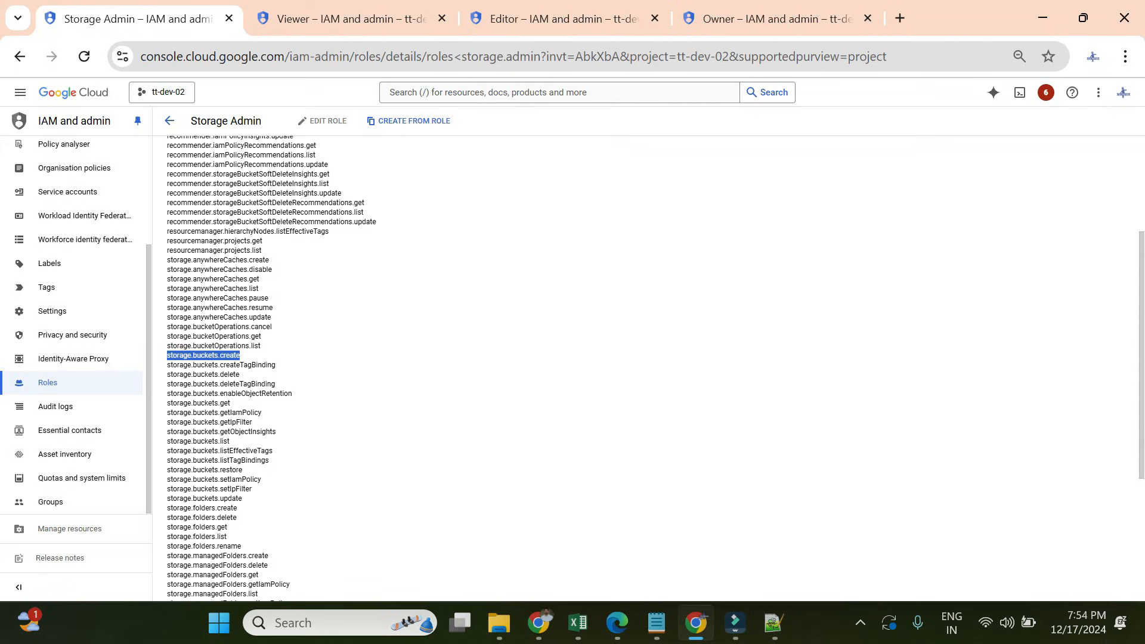
click(177, 127)
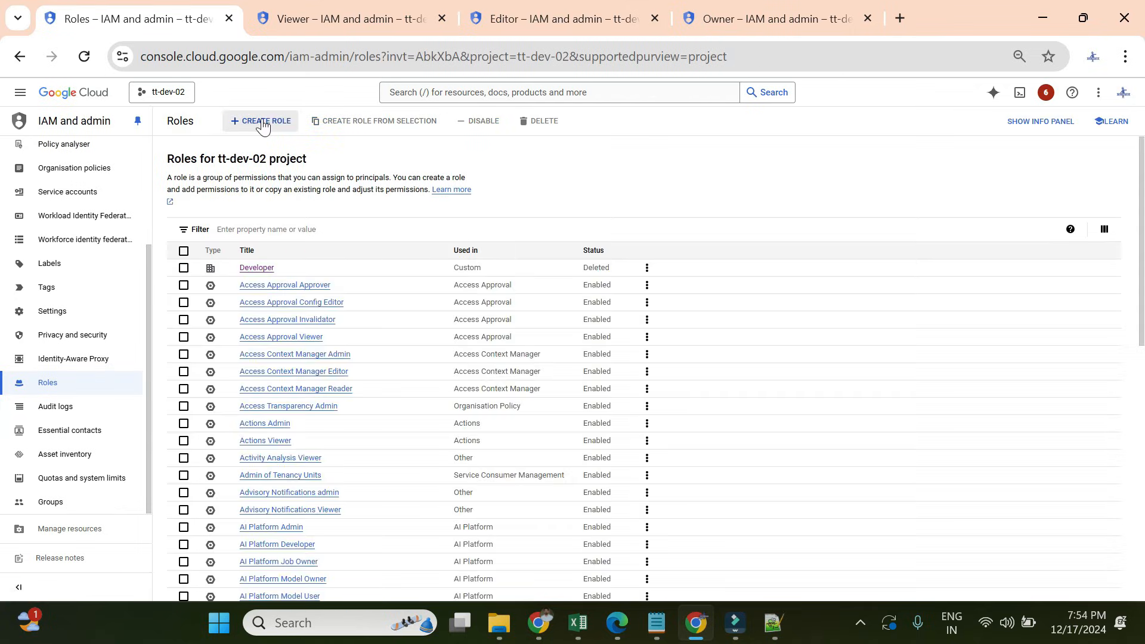
click(264, 127)
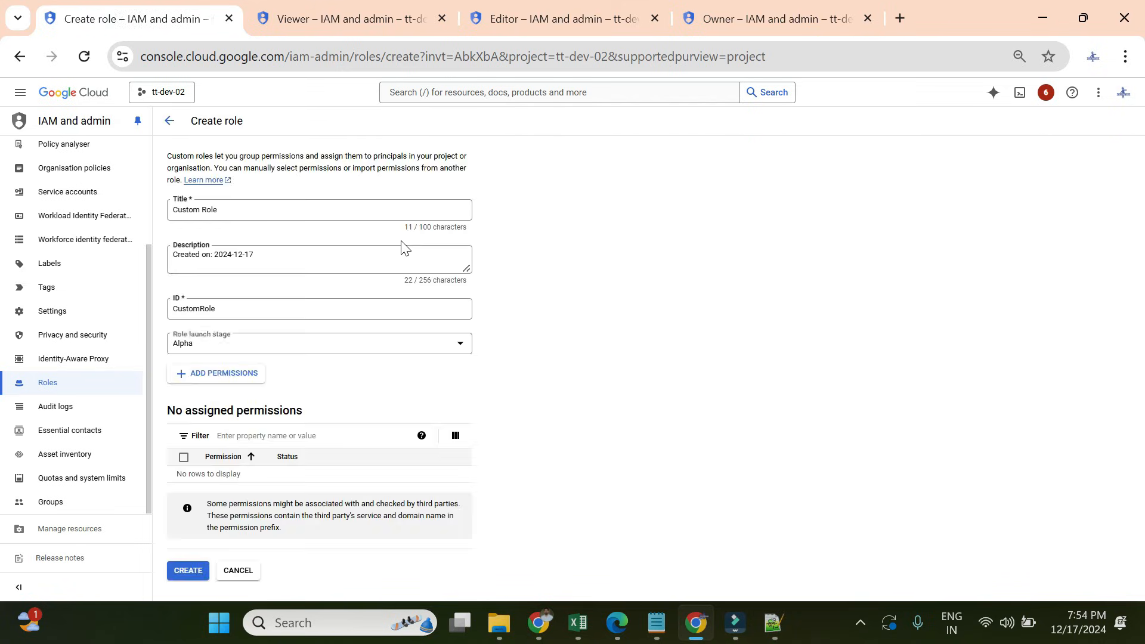
- Replace the default role title with bucketCreate
click(289, 209)
double_click(288, 205)
key(ctrl+a)
key(BackSpace)
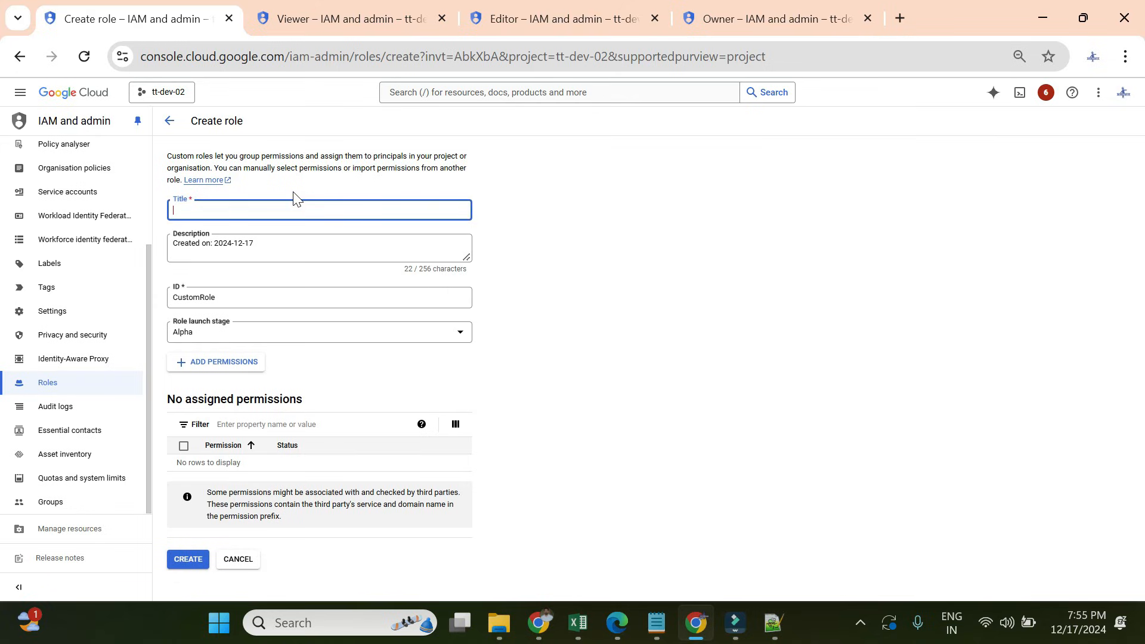
text(bucketCreate)
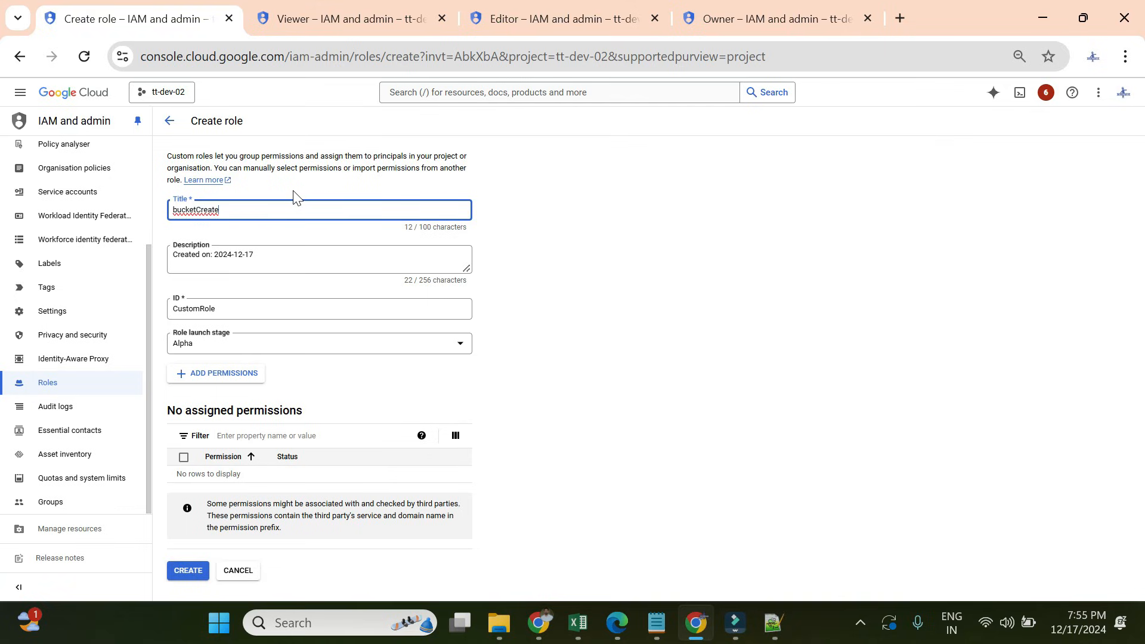
key(Tab)
key(Tab)
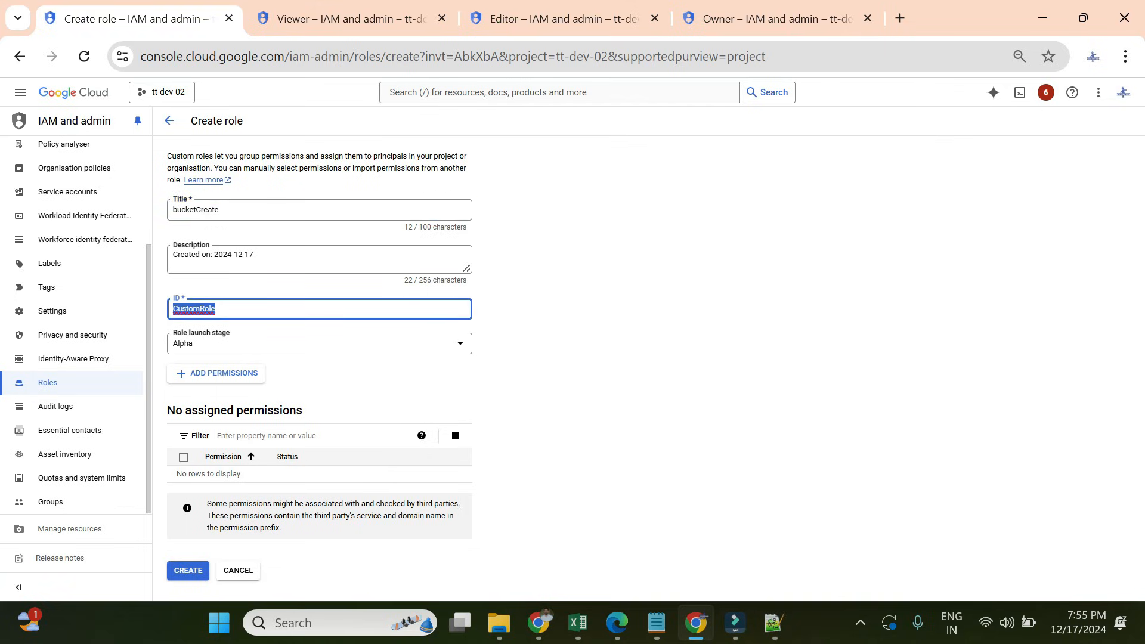
key(shift+Tab)
key(shift+Tab)
key(ctrl+c)
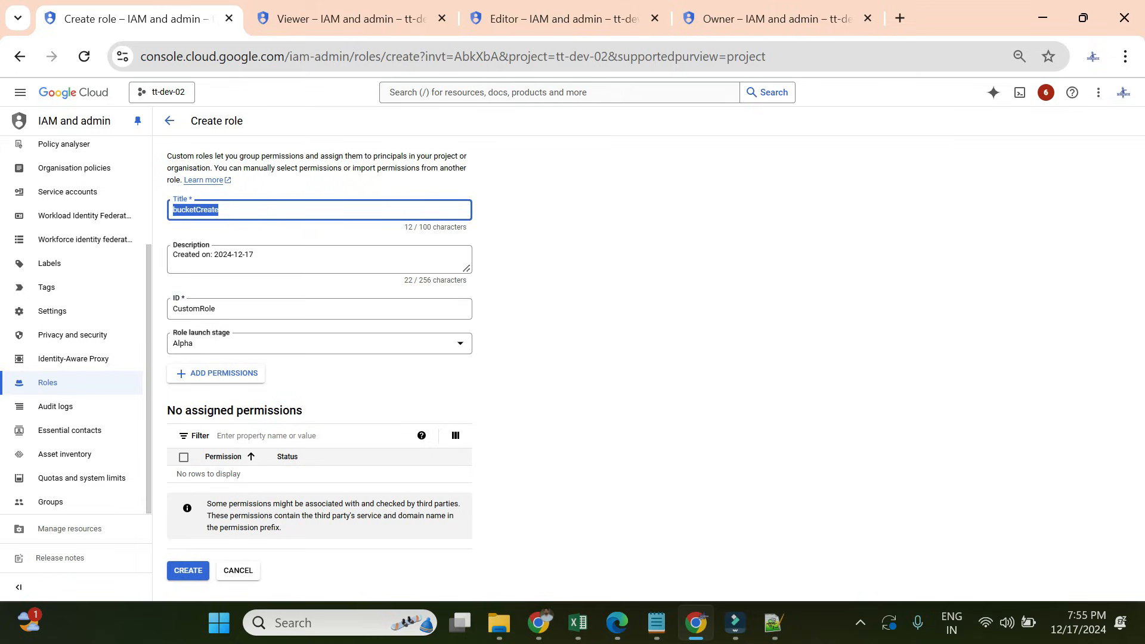
- Set the role ID to bucketCreate and the launch stage to General Availability
click(258, 301)
key(ctrl+a)
key(ctrl+v)
key(Tab)
click(228, 345)
click(207, 388)
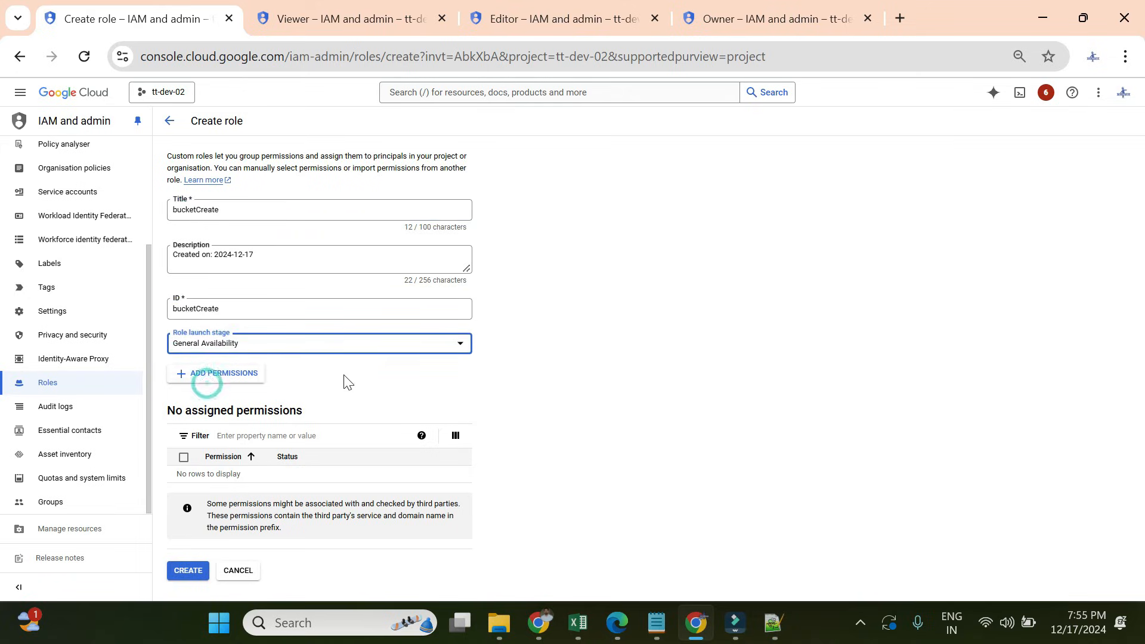
- Open the permission picker and filter it by storage.bucket
click(235, 379)
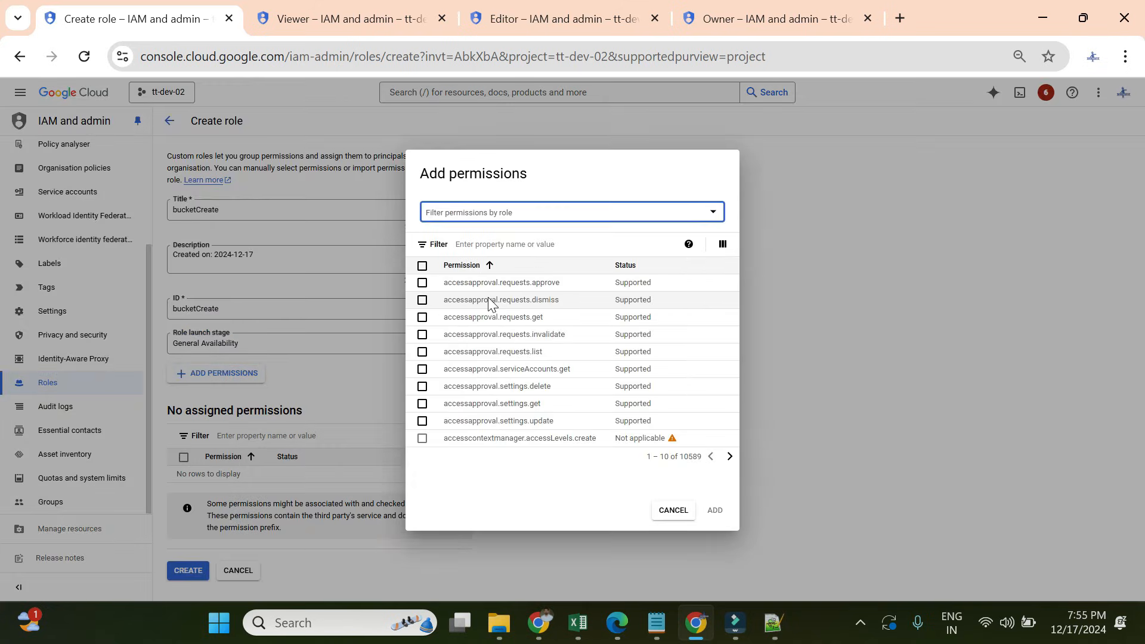
click(482, 249)
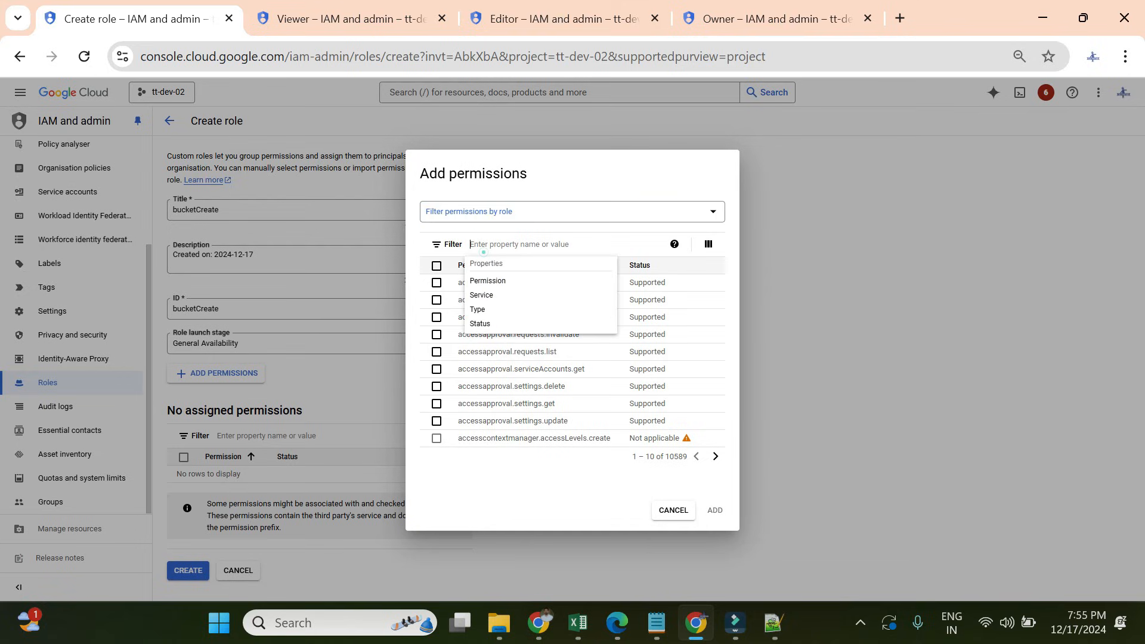
text(stora)
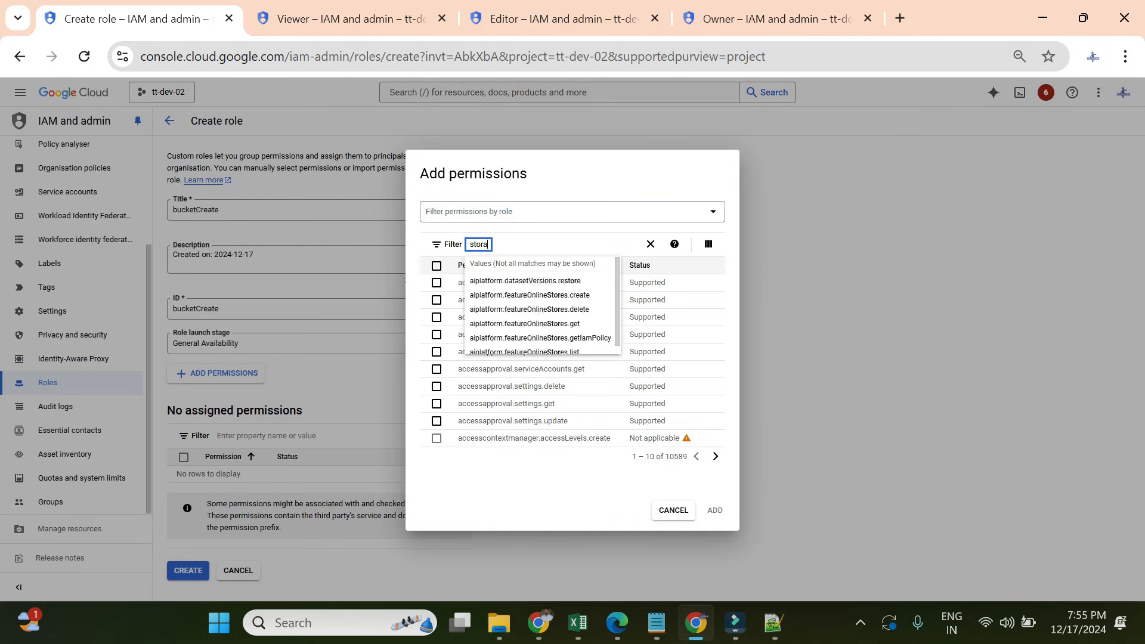
text(ge.bucket)
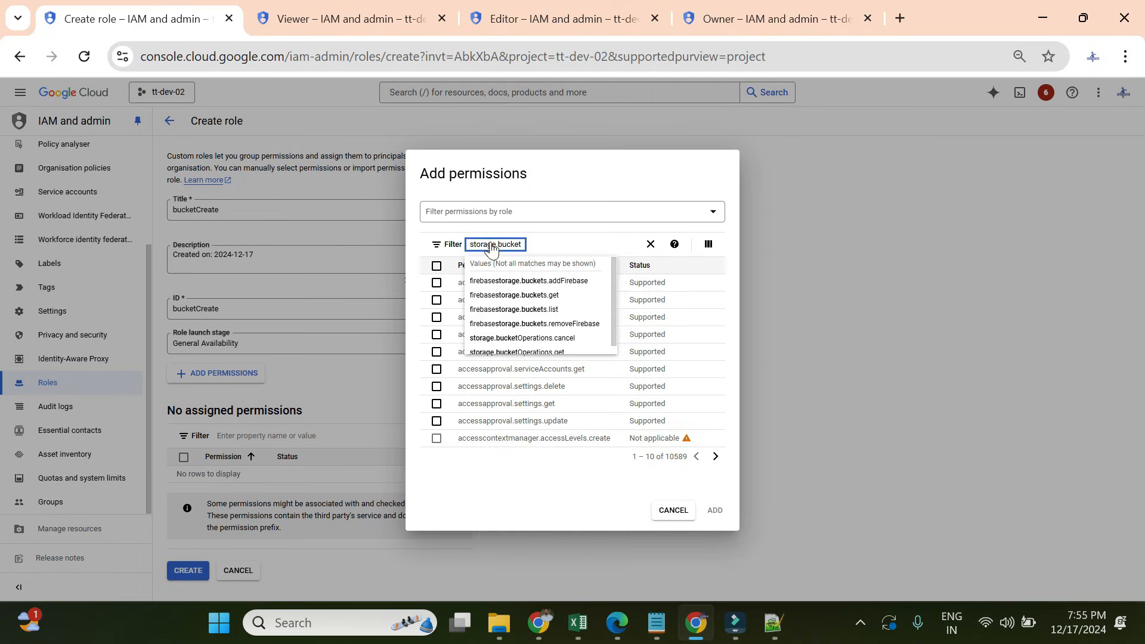
key(Return)
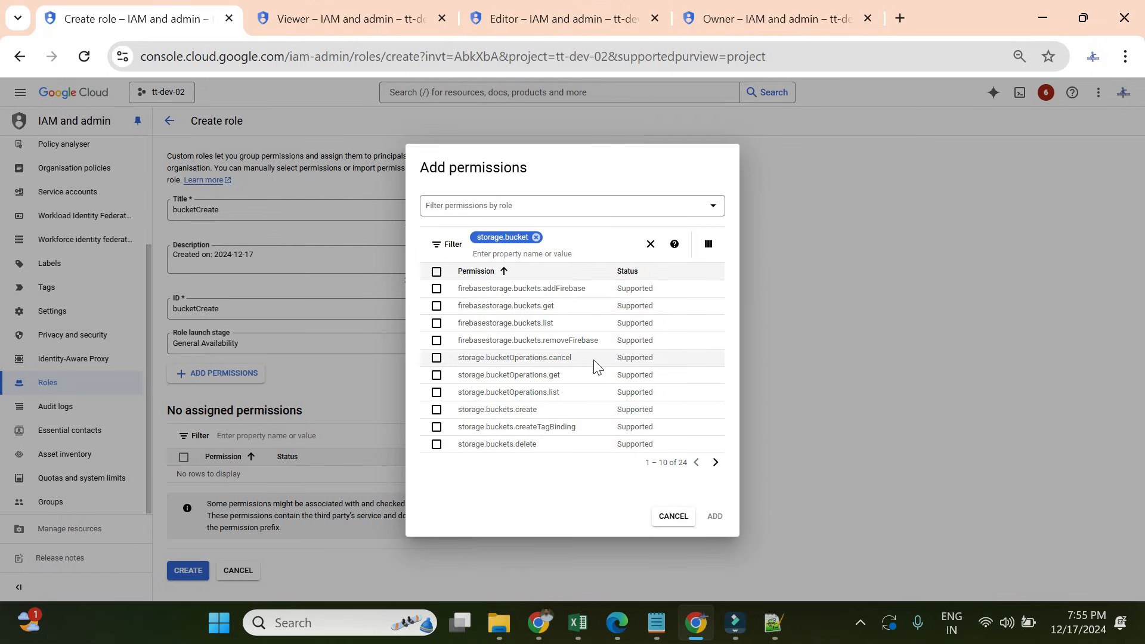
- Tick storage.buckets.create, the firebasestorage.buckets permissions, and bucketOperations get, list and cancel
click(435, 410)
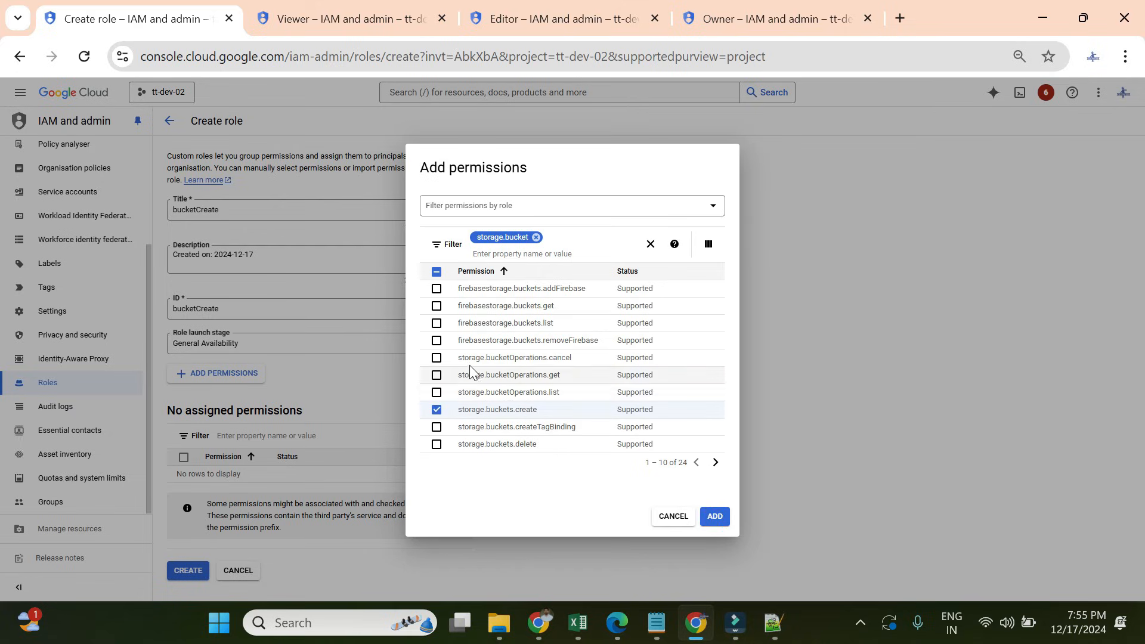
click(436, 306)
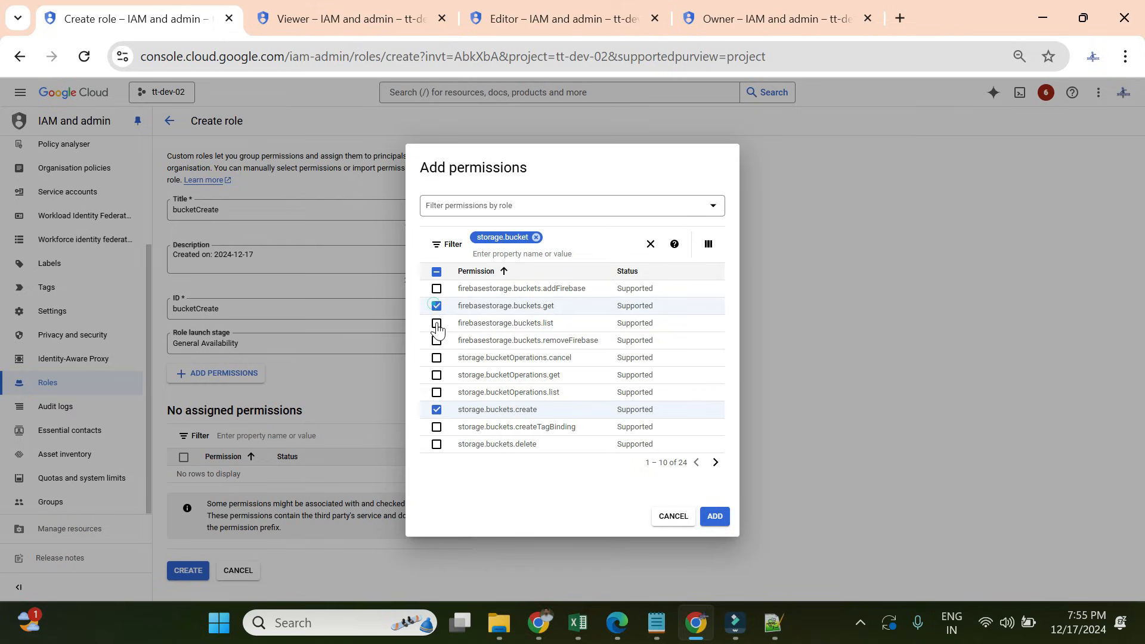
click(437, 323)
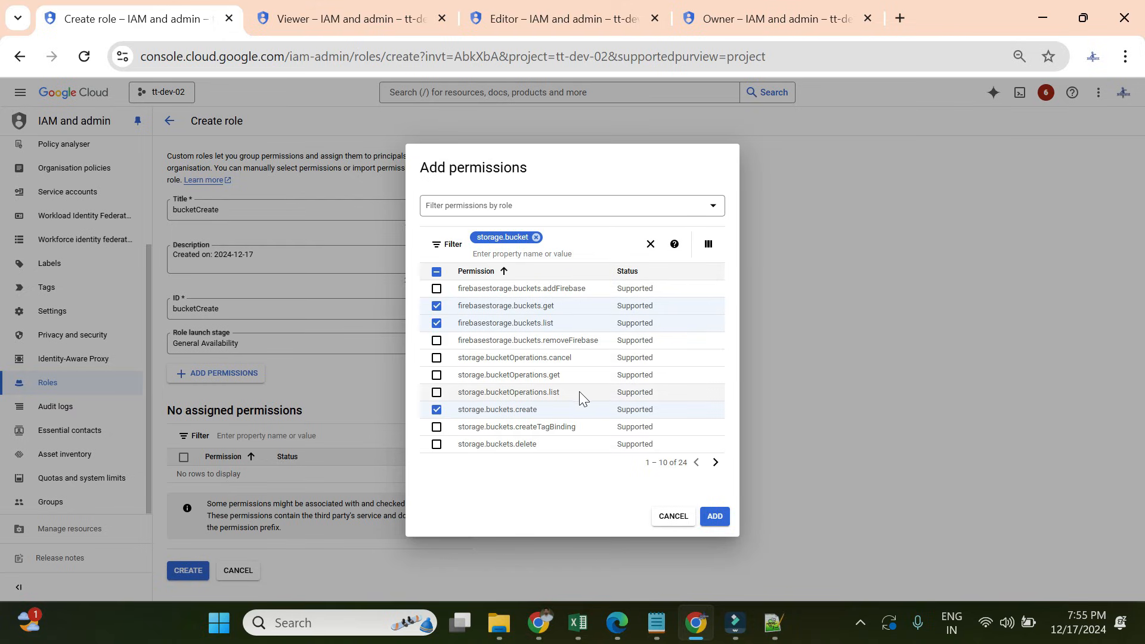
click(436, 375)
click(437, 392)
click(436, 357)
click(436, 340)
click(436, 289)
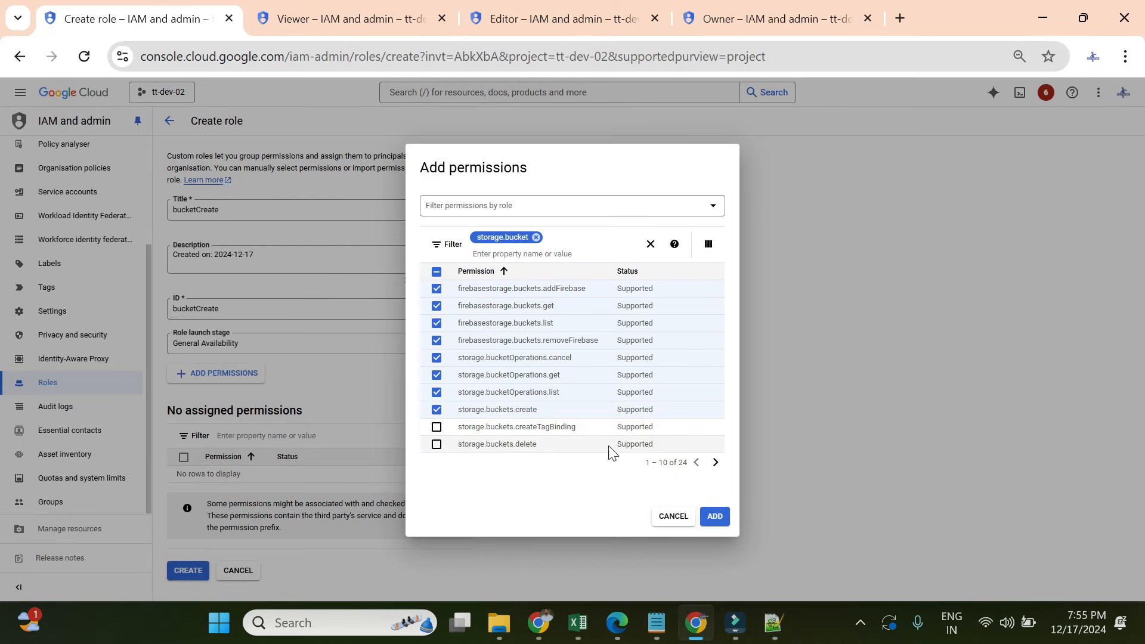
- On the second page, tick storage.buckets get, list, getIpFilter, listTagBindings and the other listed bucket permissions
click(715, 463)
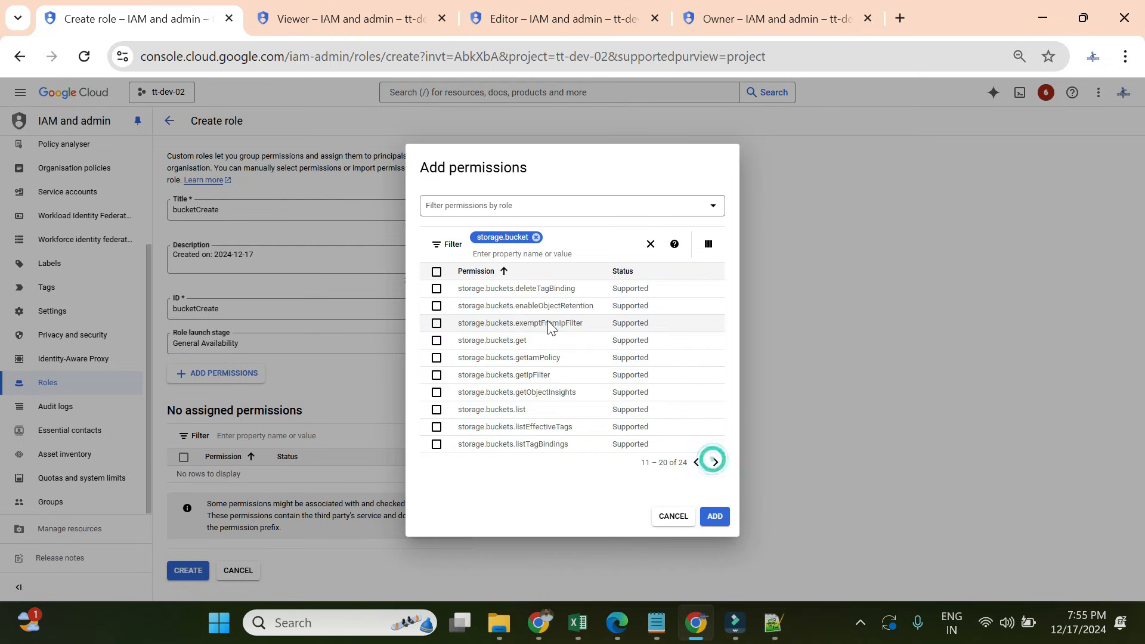
click(436, 340)
click(436, 323)
click(436, 306)
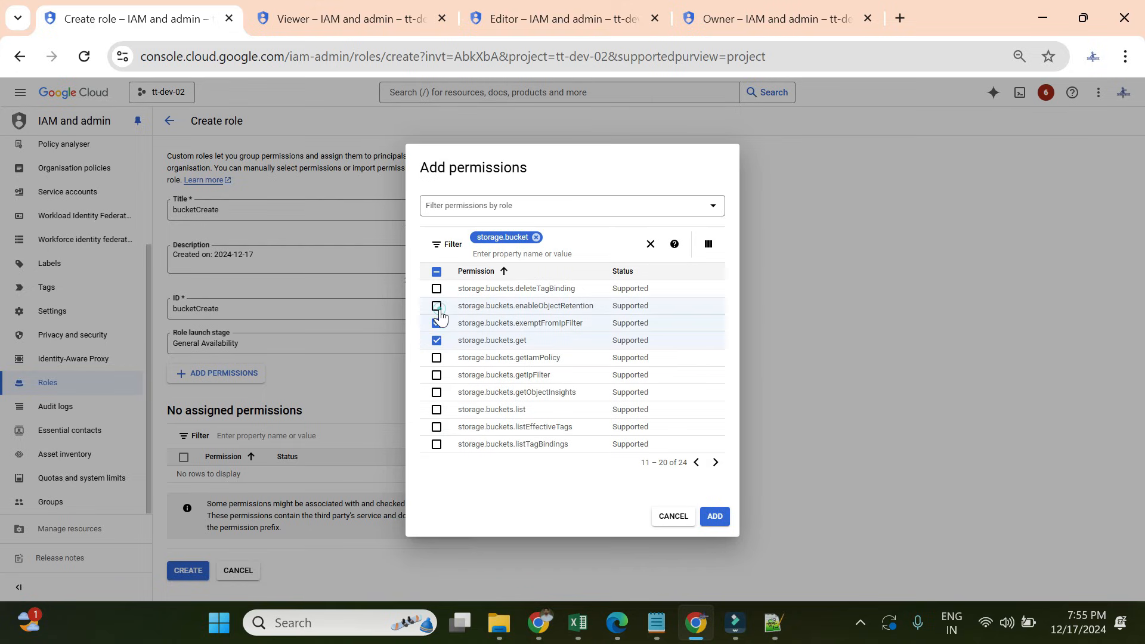
click(436, 289)
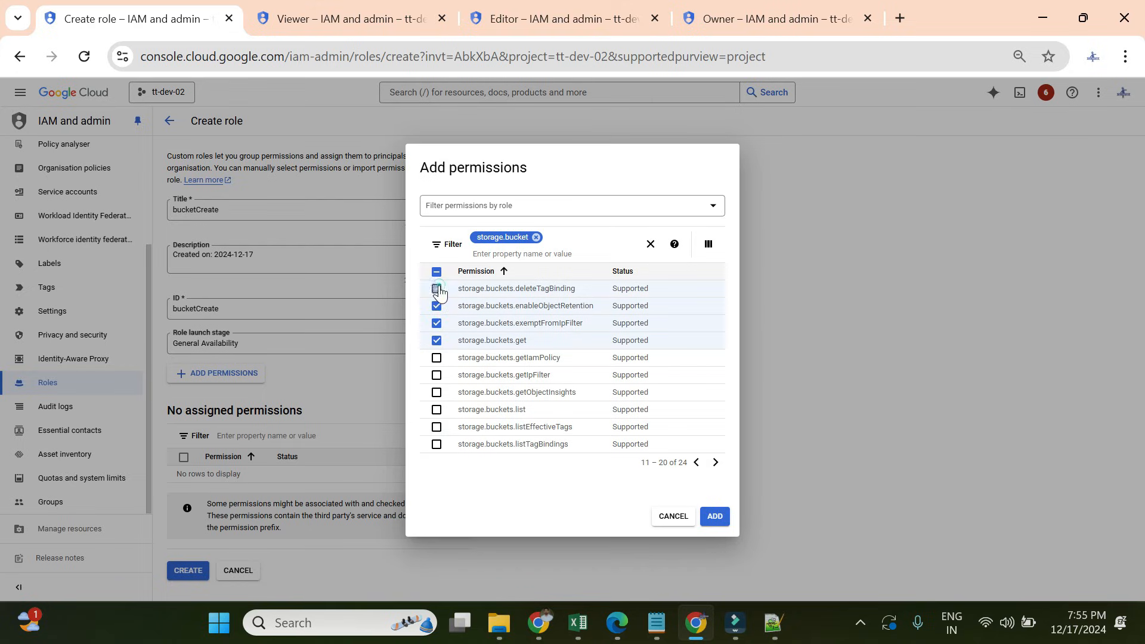
click(436, 374)
click(436, 409)
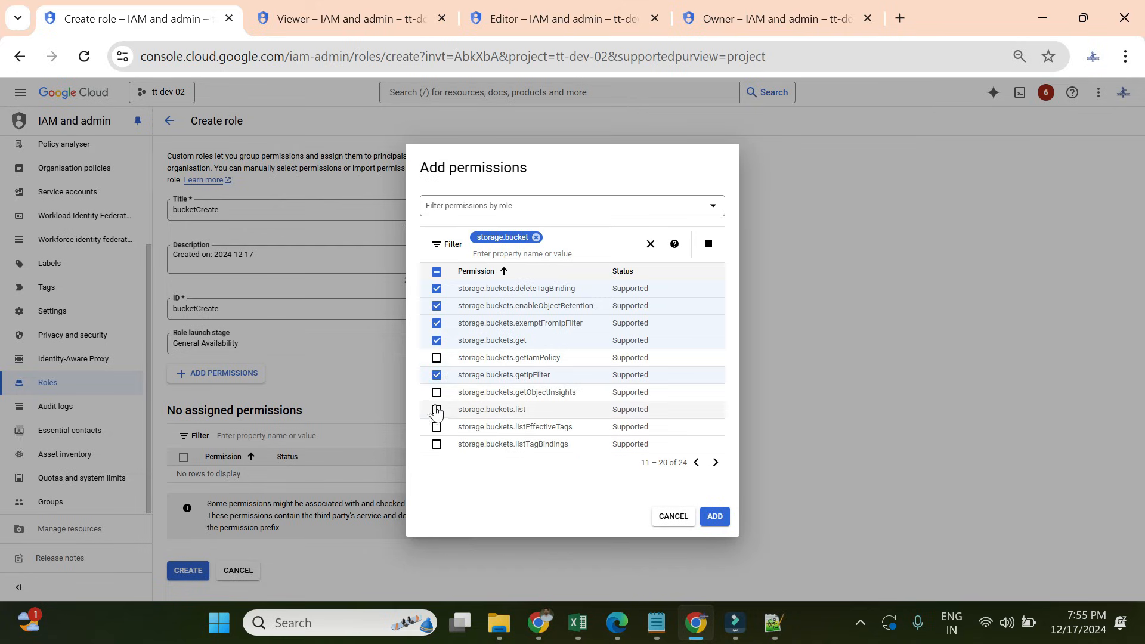
click(436, 392)
click(435, 427)
click(436, 444)
- Tick setIpFilter, setIamPolicy and the remaining bucket permissions, then add them to the role
click(715, 462)
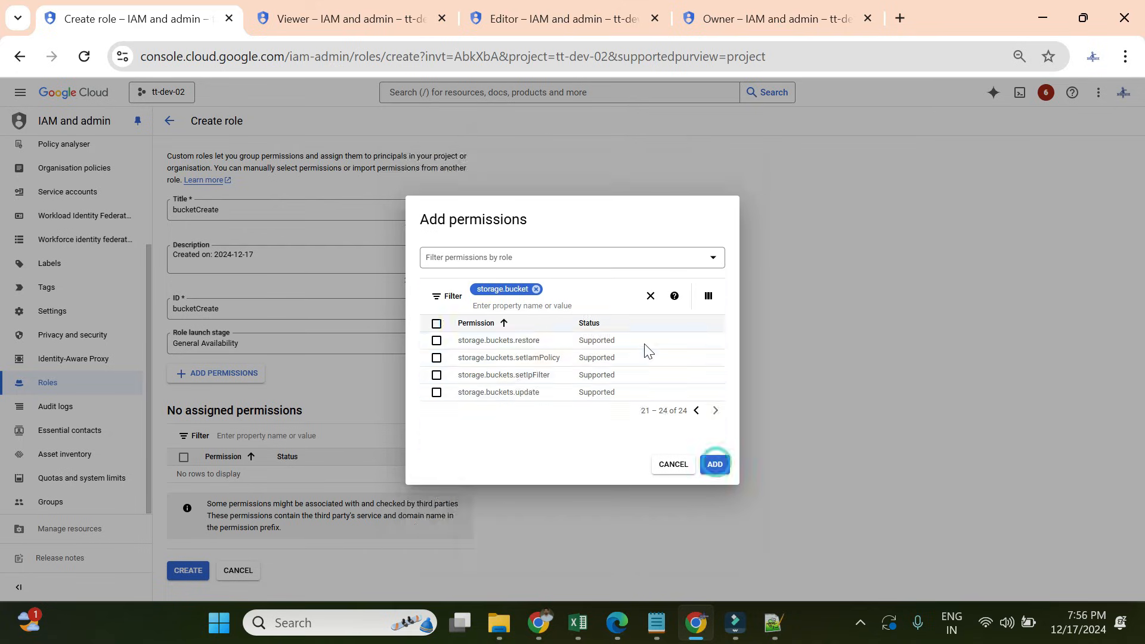
click(435, 375)
click(436, 358)
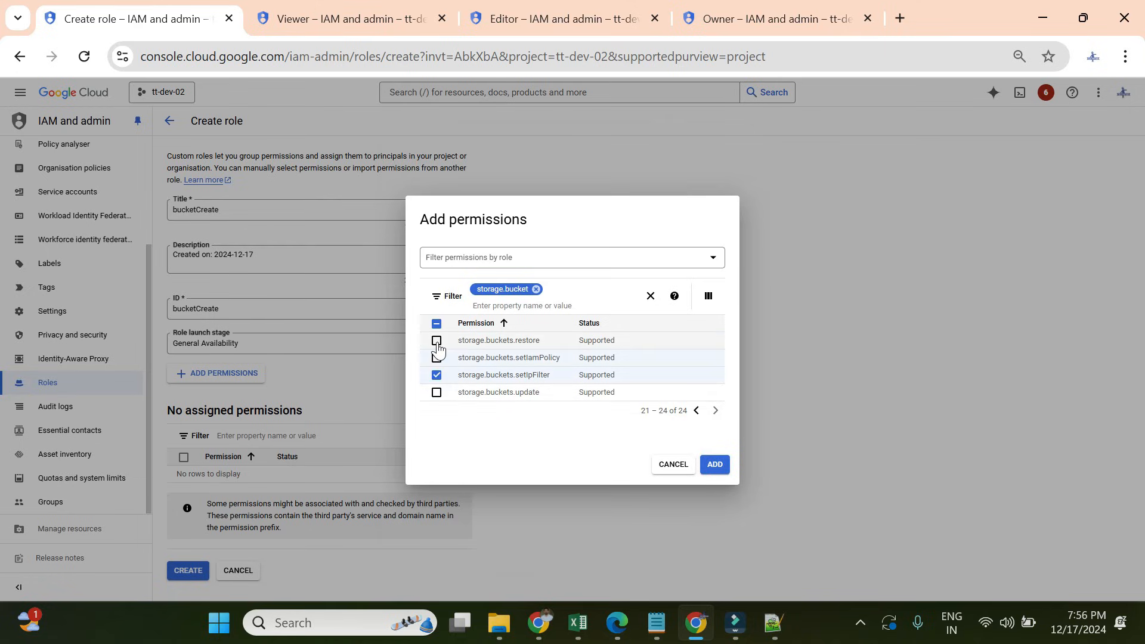
click(436, 392)
click(715, 464)
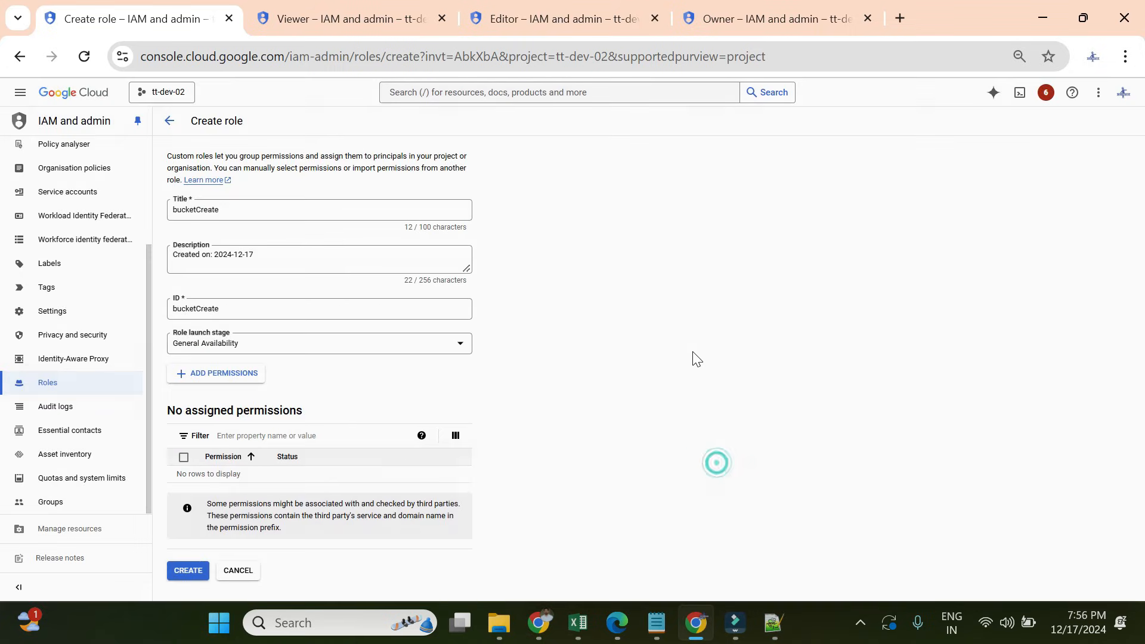
- Create the bucketCreate role and open its details page
scroll(573, 334, down, 3)
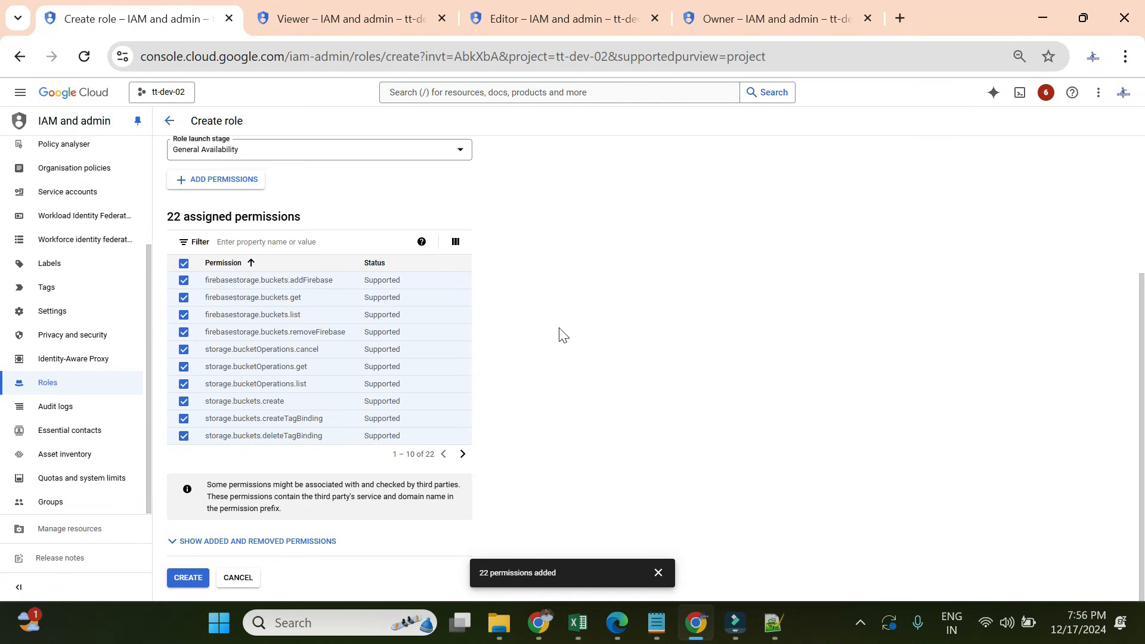
click(190, 577)
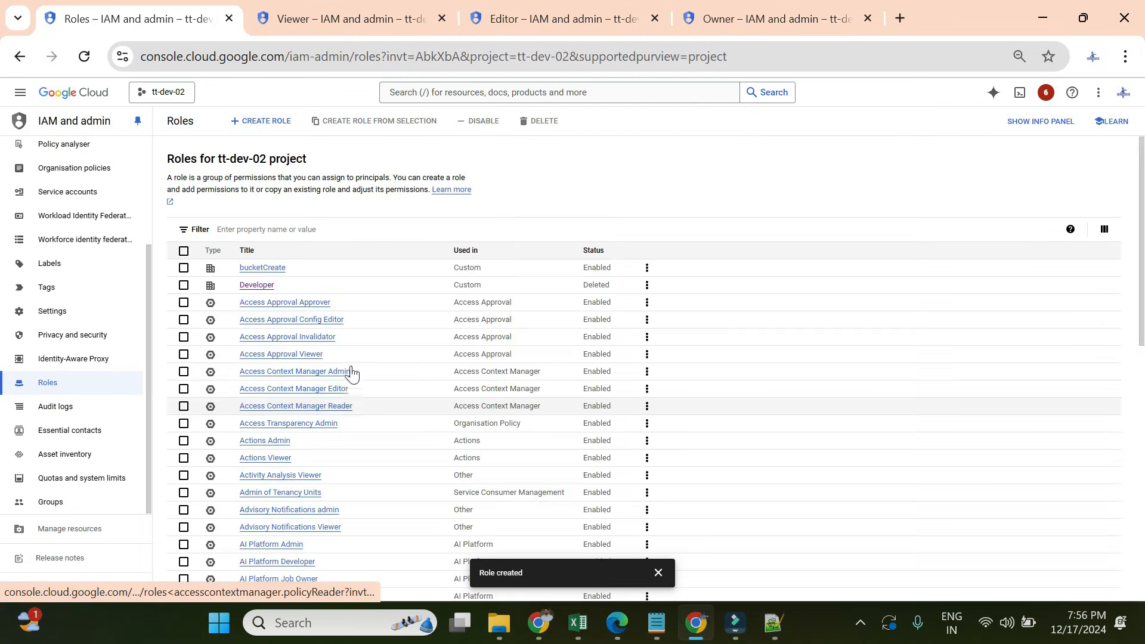
click(271, 271)
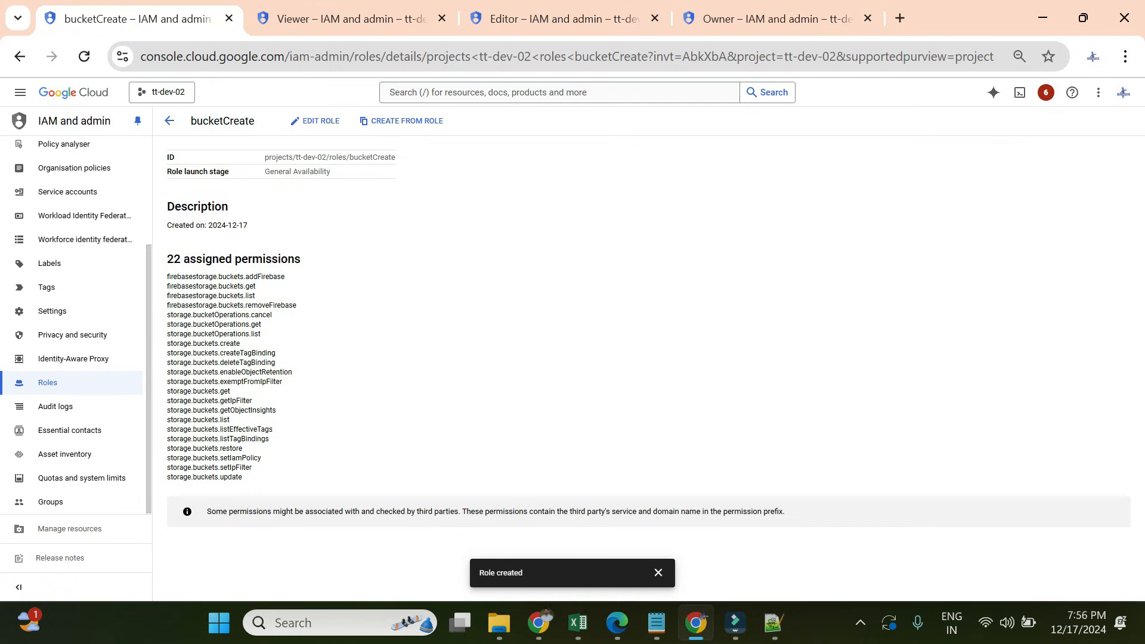
- Highlight the bucketCreate role ID, then go to the project's IAM page
drag(350, 157, 407, 167)
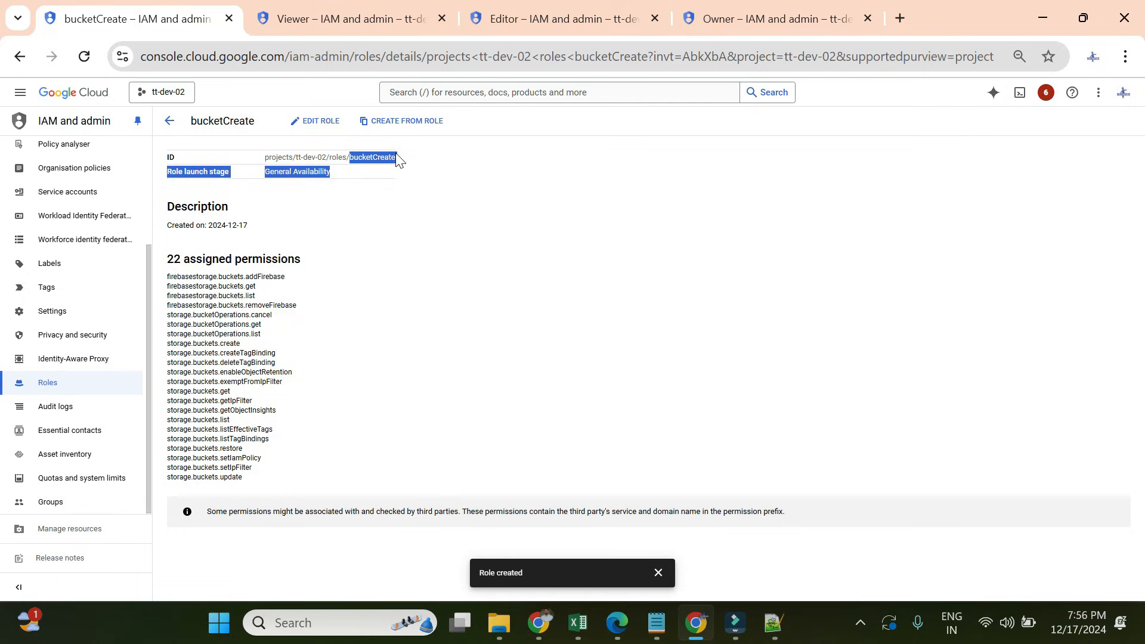
click(370, 160)
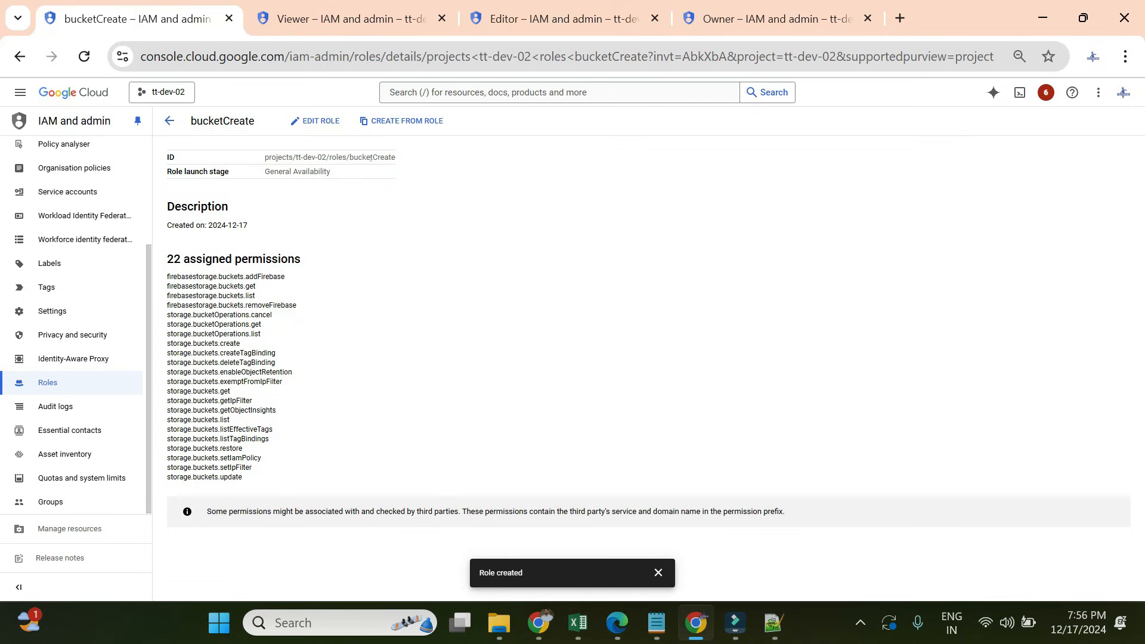
drag(350, 157, 395, 157)
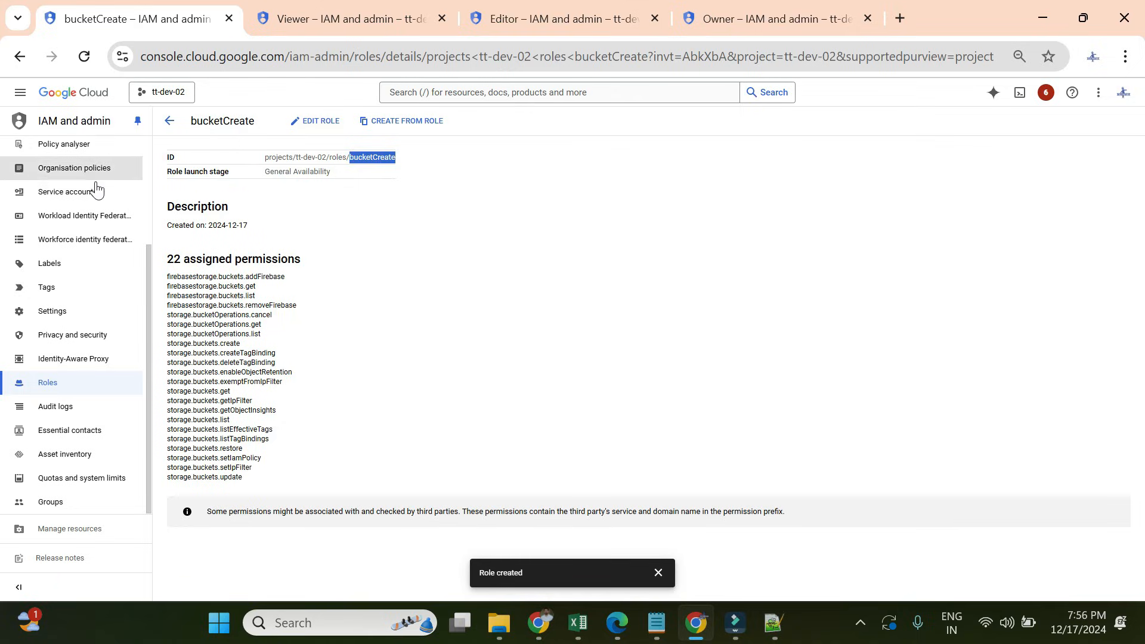
scroll(95, 197, up, 3)
click(67, 152)
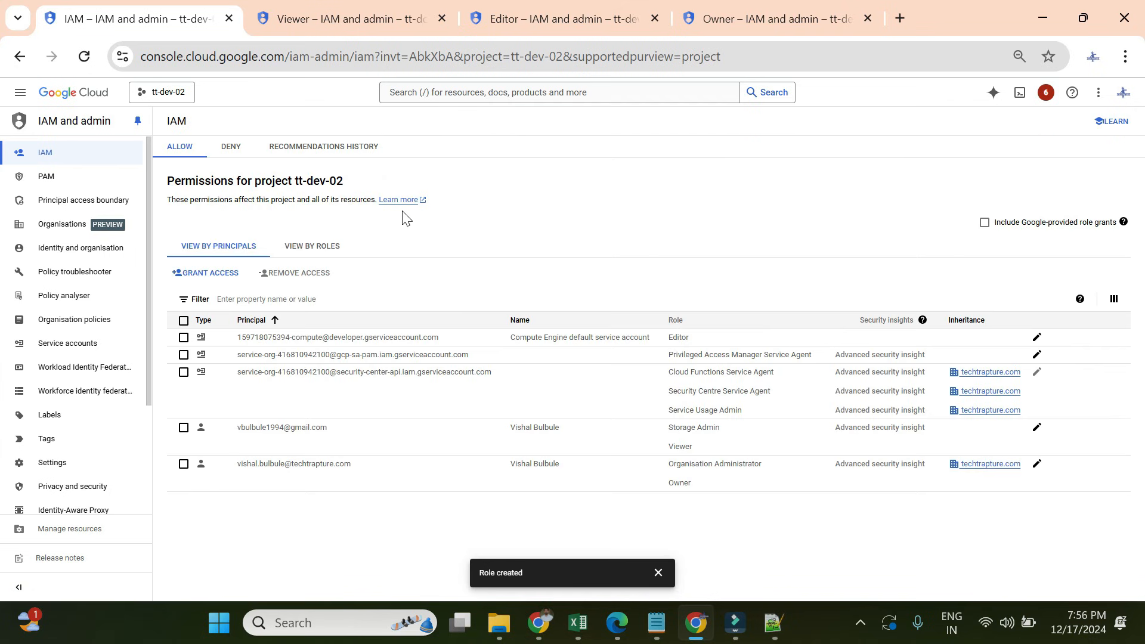
- Open the grant access form and dismiss it without changes
click(204, 278)
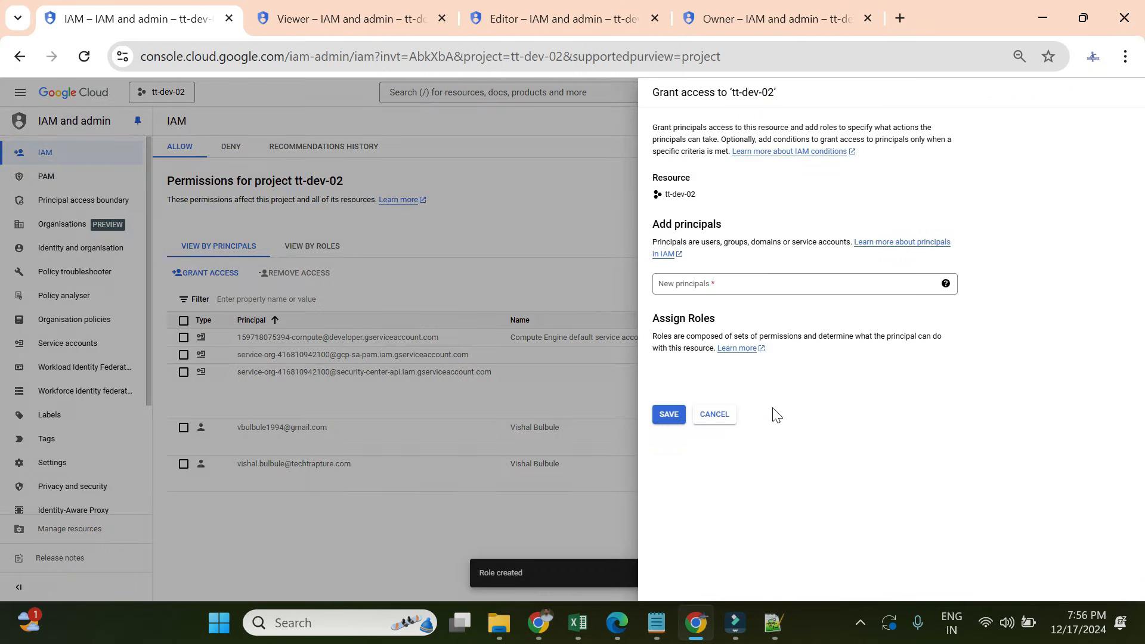
click(725, 412)
click(716, 457)
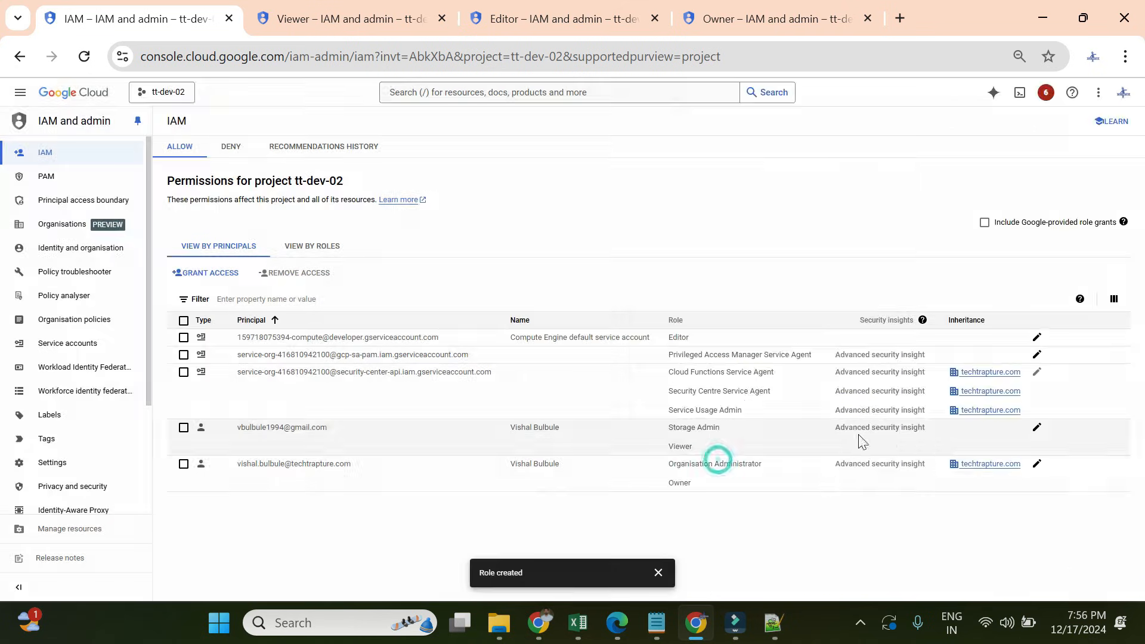
- Swap the user's Storage Admin role for custom bucketCreate, keeping Viewer, and save the policy
click(1036, 428)
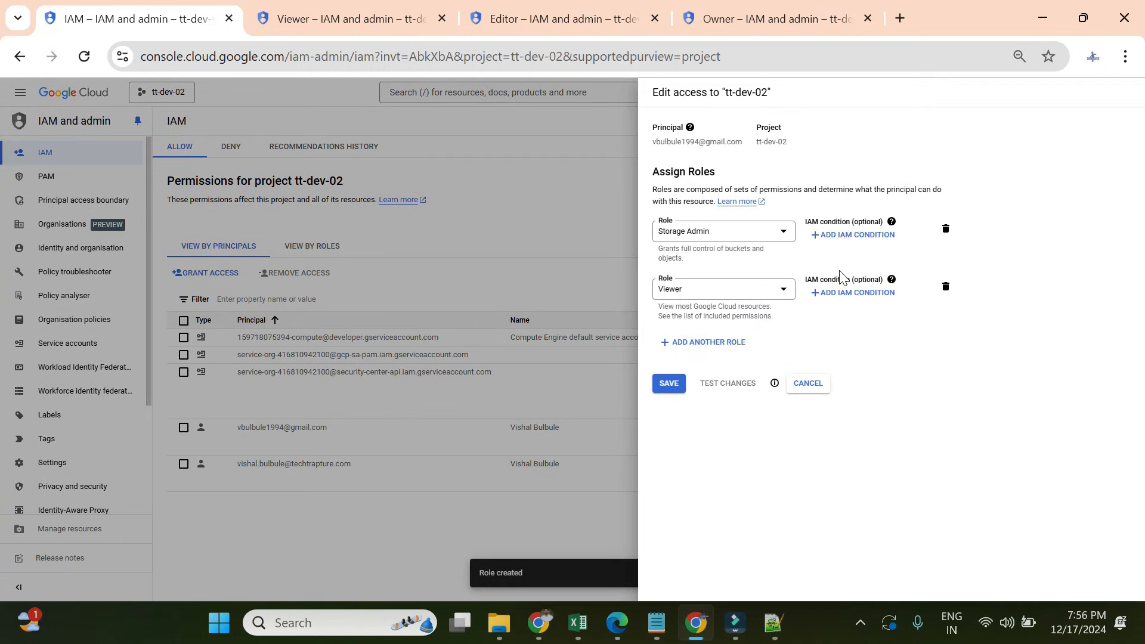
click(943, 233)
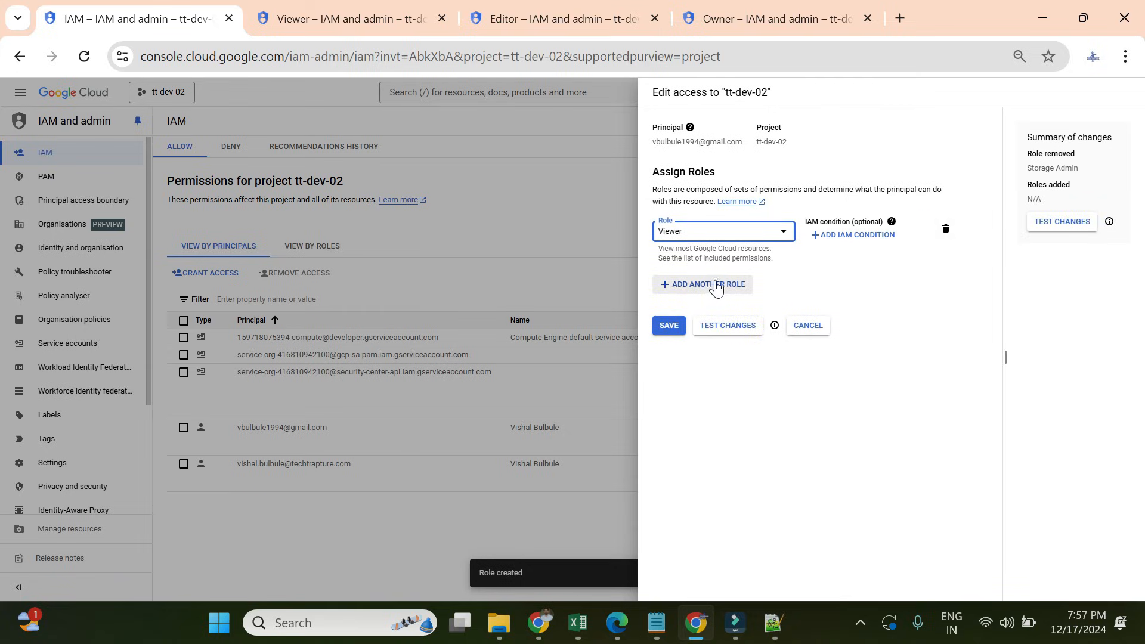
click(717, 285)
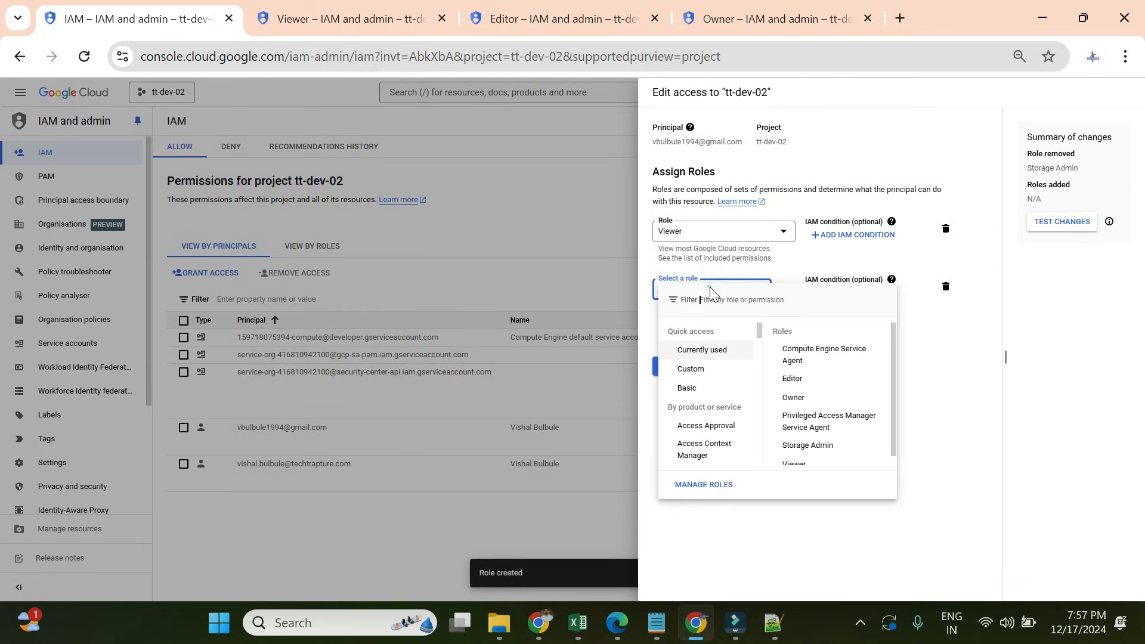
click(696, 369)
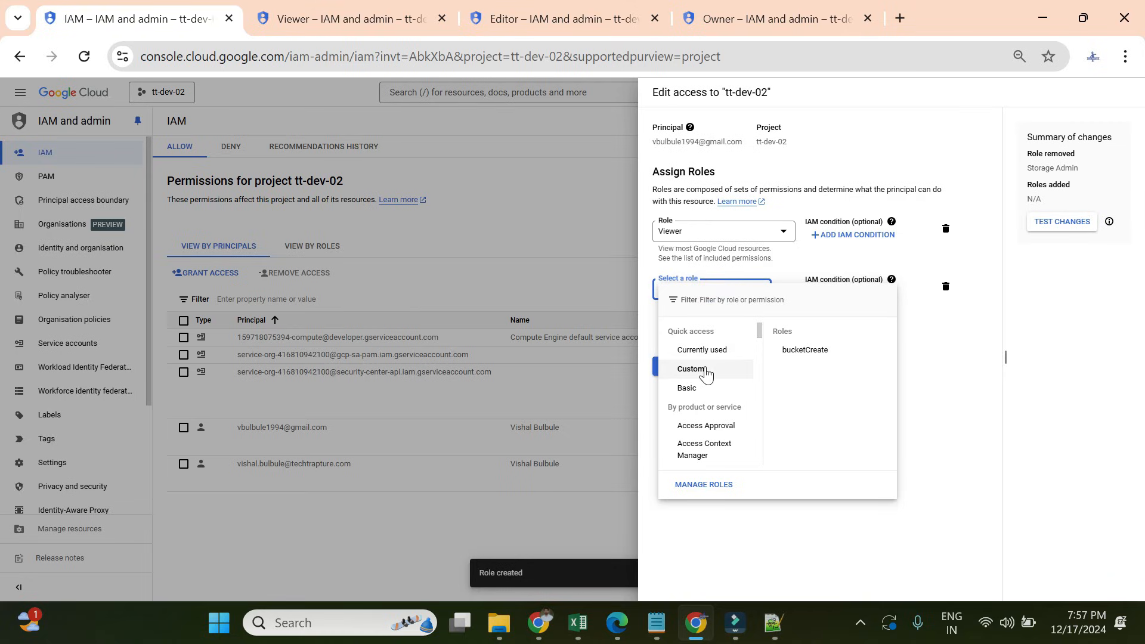
click(820, 356)
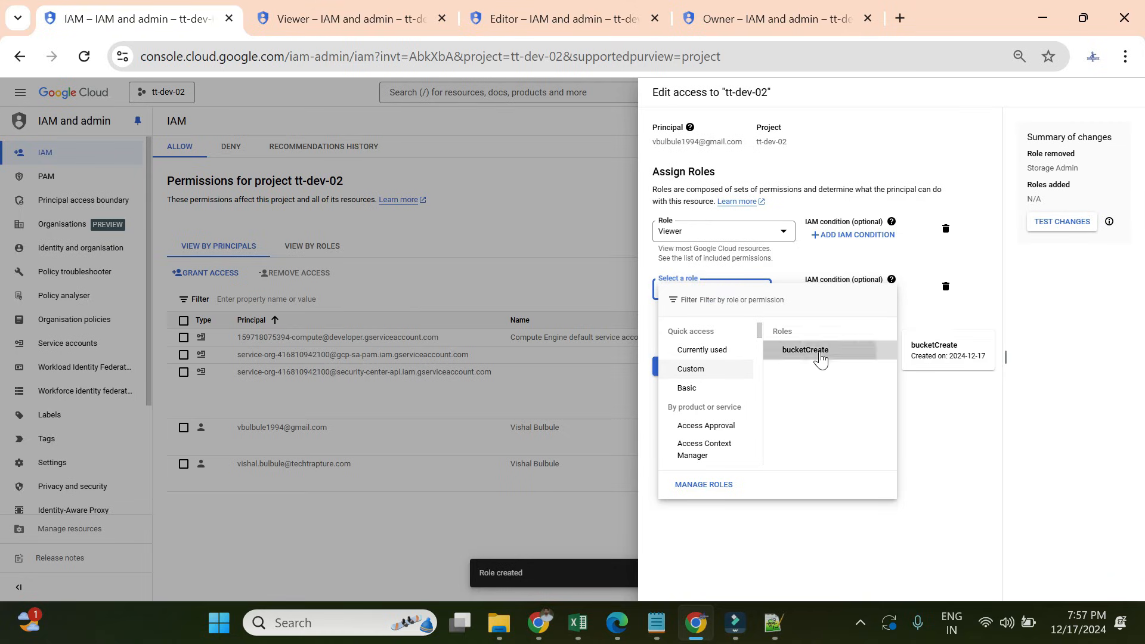
click(666, 378)
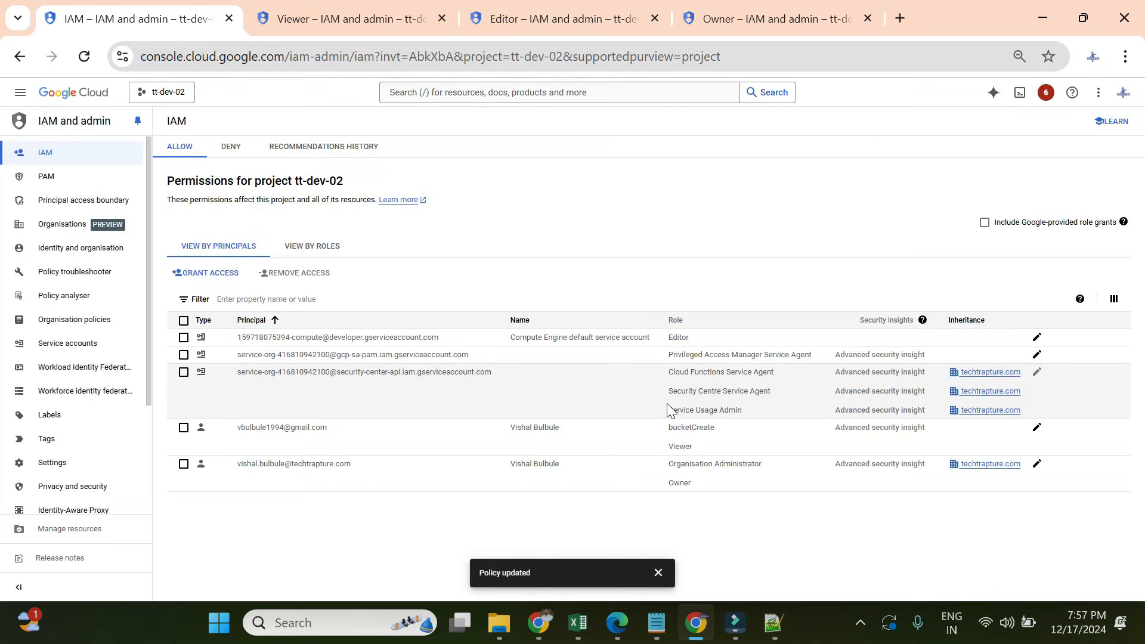
click(538, 623)
click(847, 172)
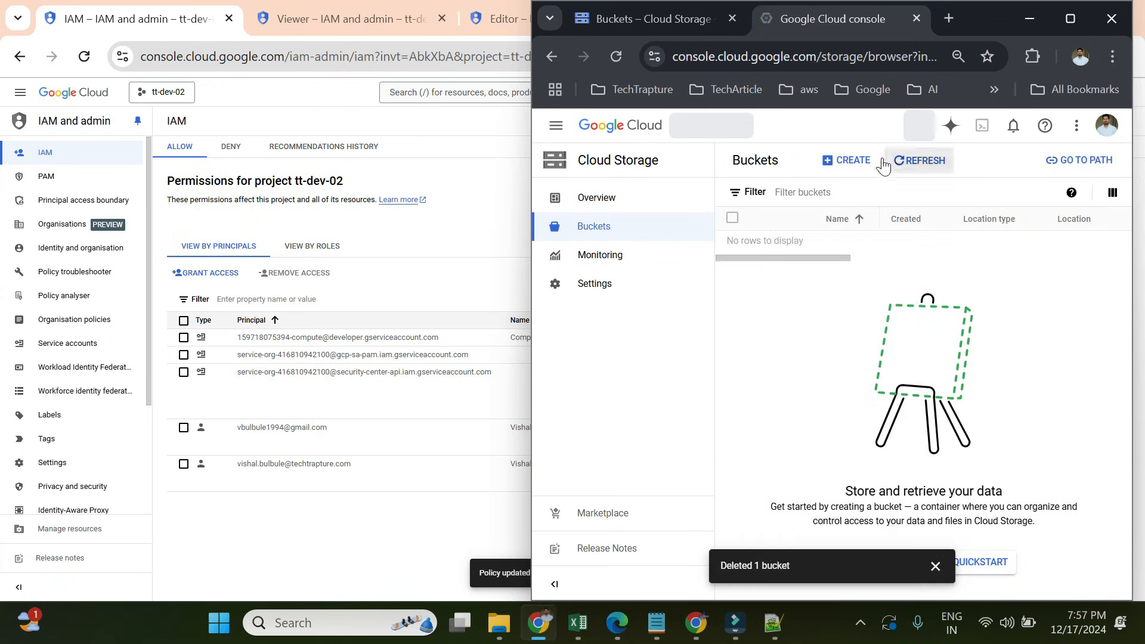
click(845, 165)
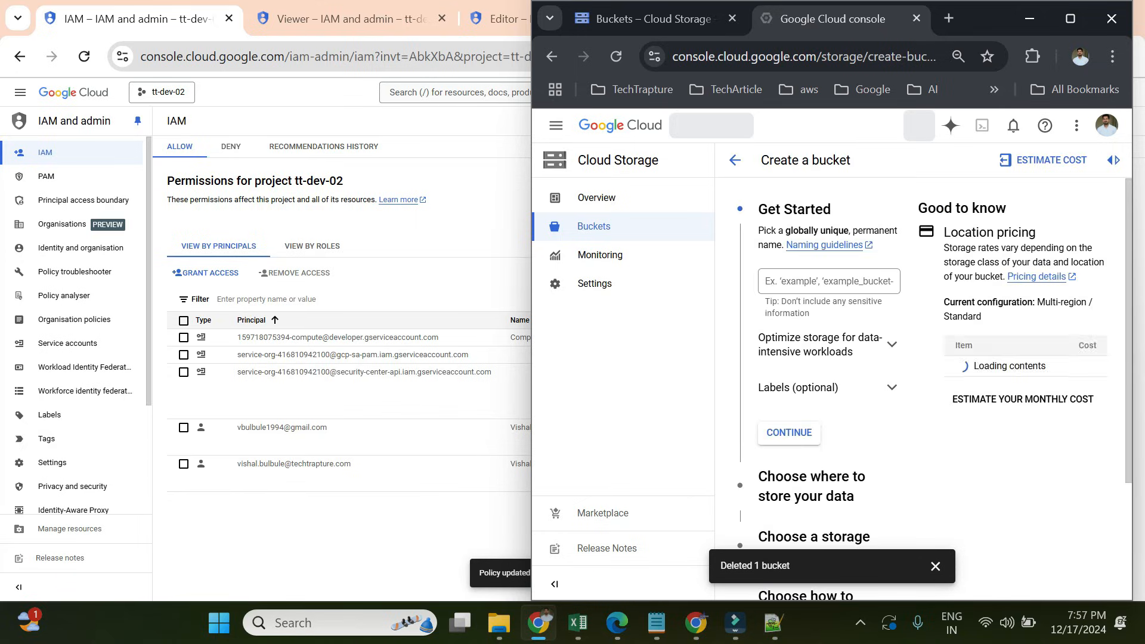
click(793, 266)
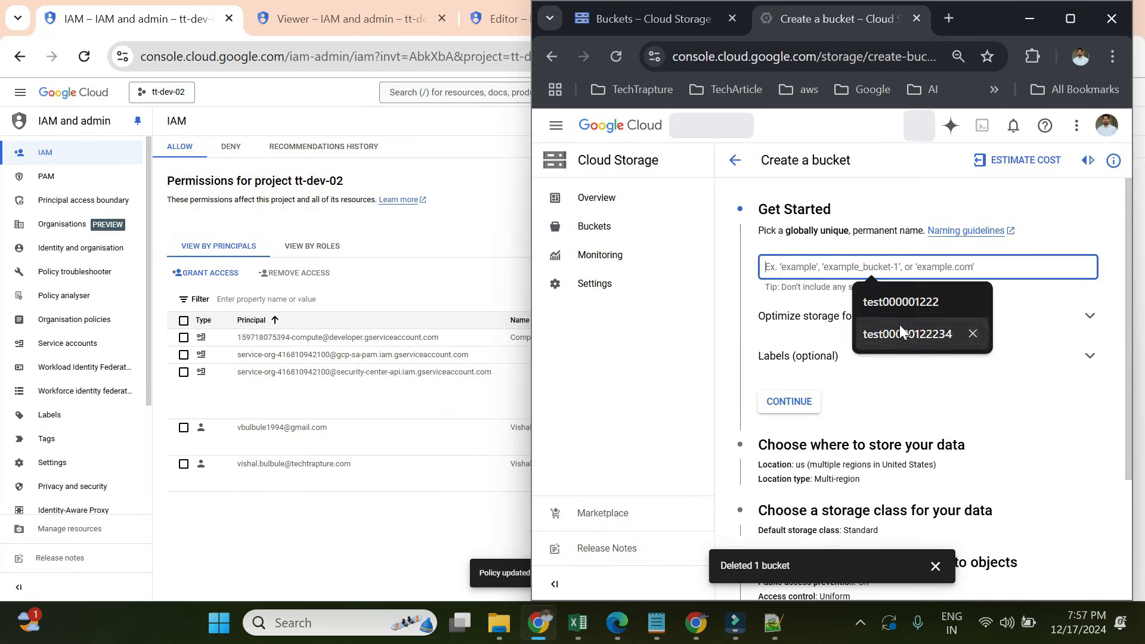
click(899, 328)
click(788, 401)
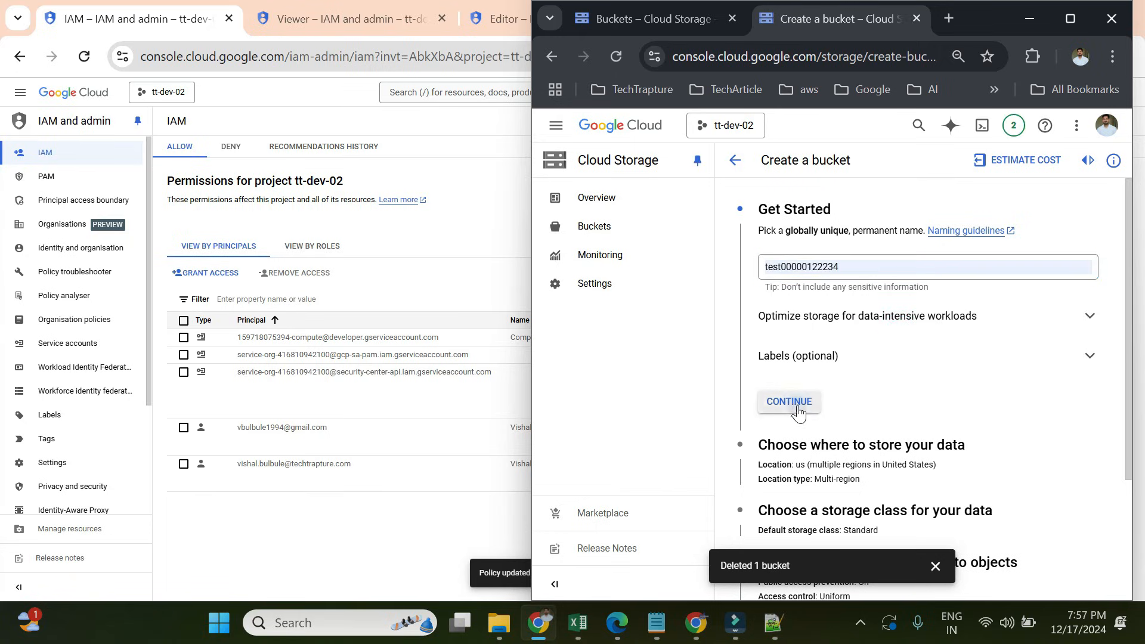
- Create the bucket with default location and settings, confirming public access prevention, then return to Buckets
scroll(815, 369, down, 3)
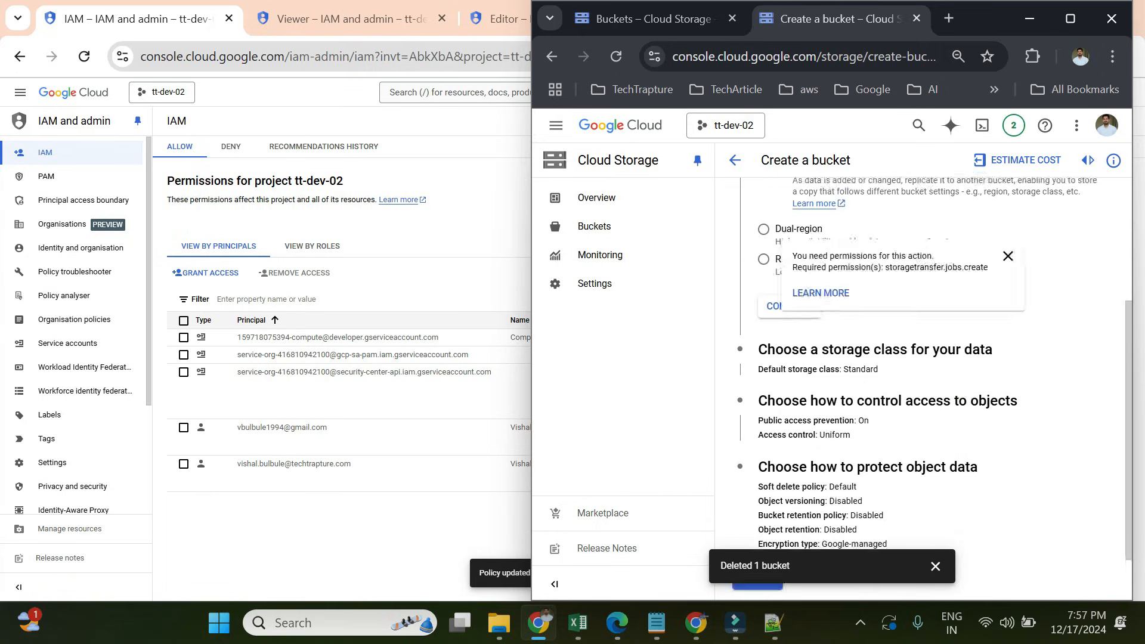
click(934, 566)
scroll(834, 477, up, 5)
click(802, 565)
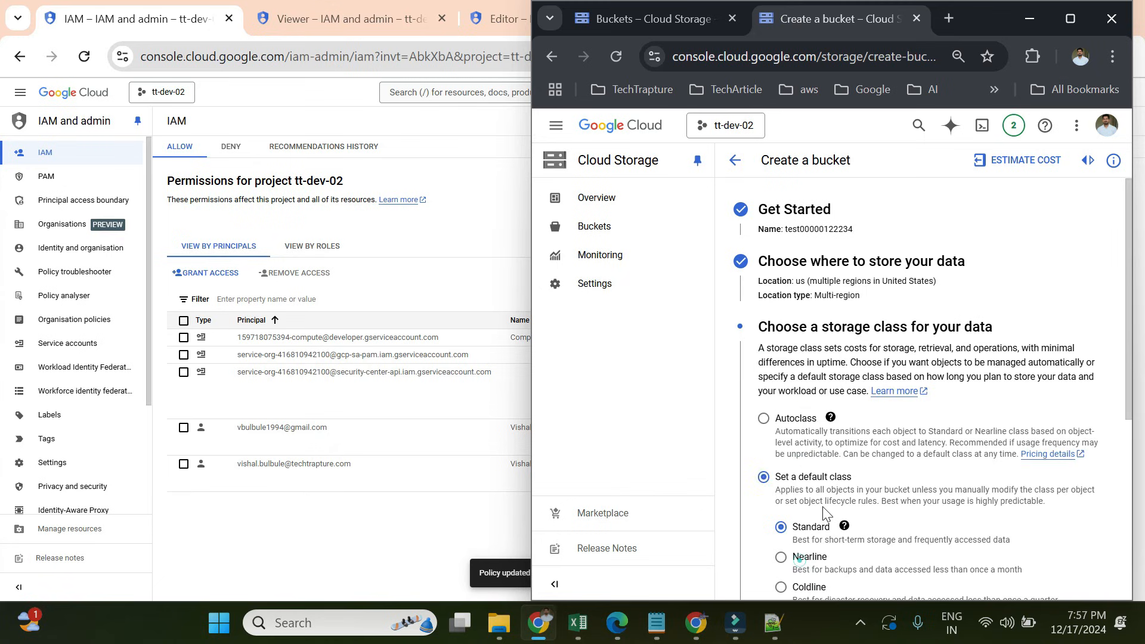
scroll(822, 506, down, 5)
click(769, 566)
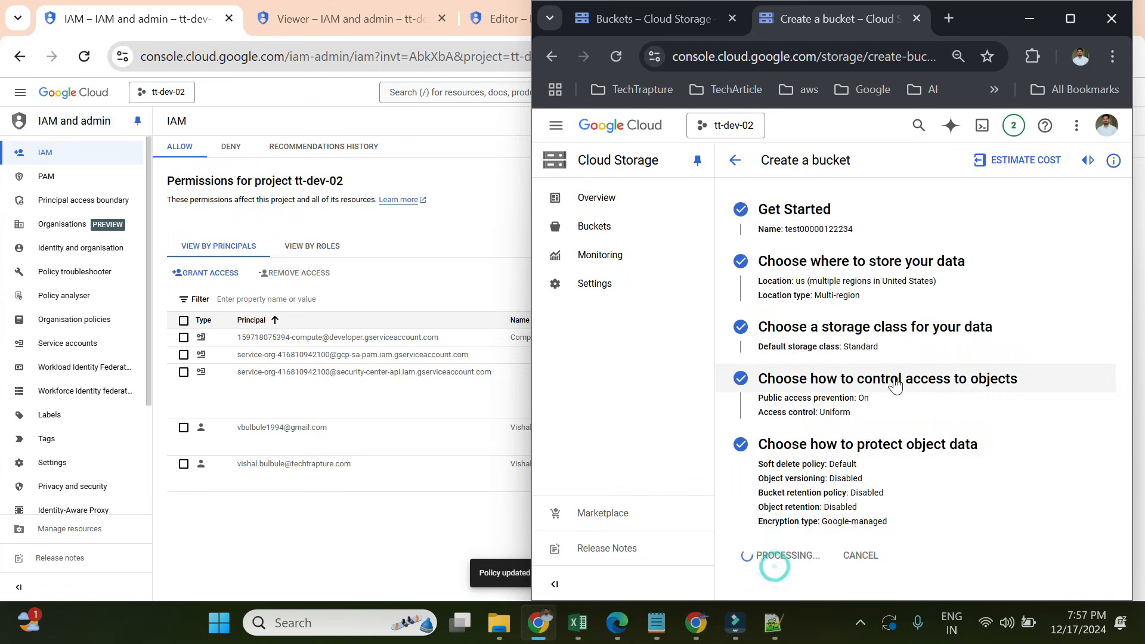
click(972, 444)
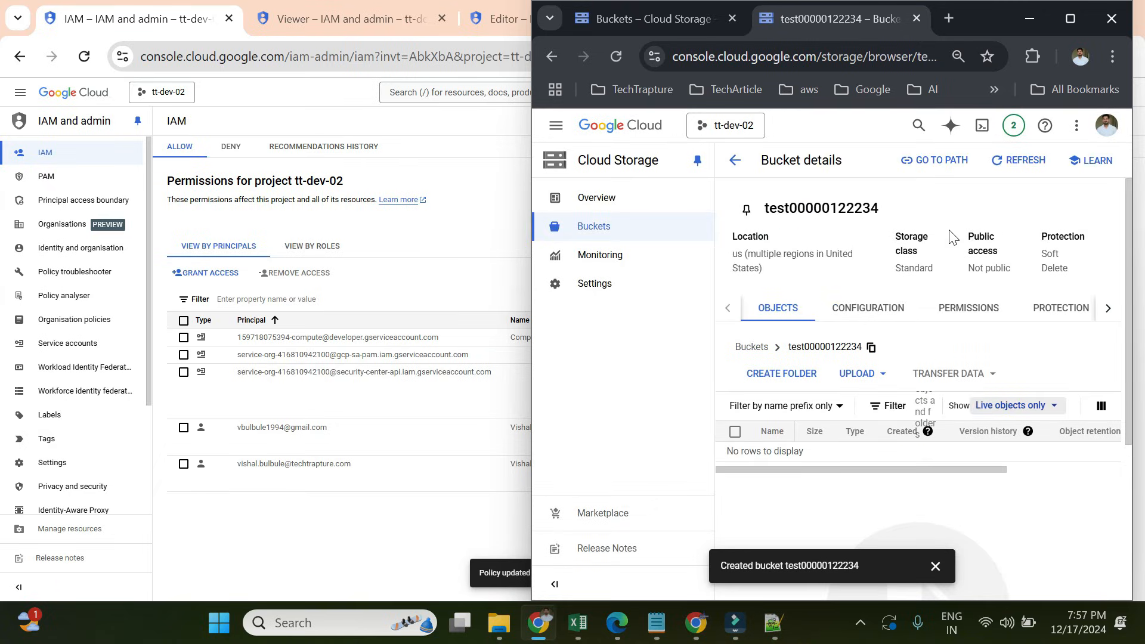
click(762, 353)
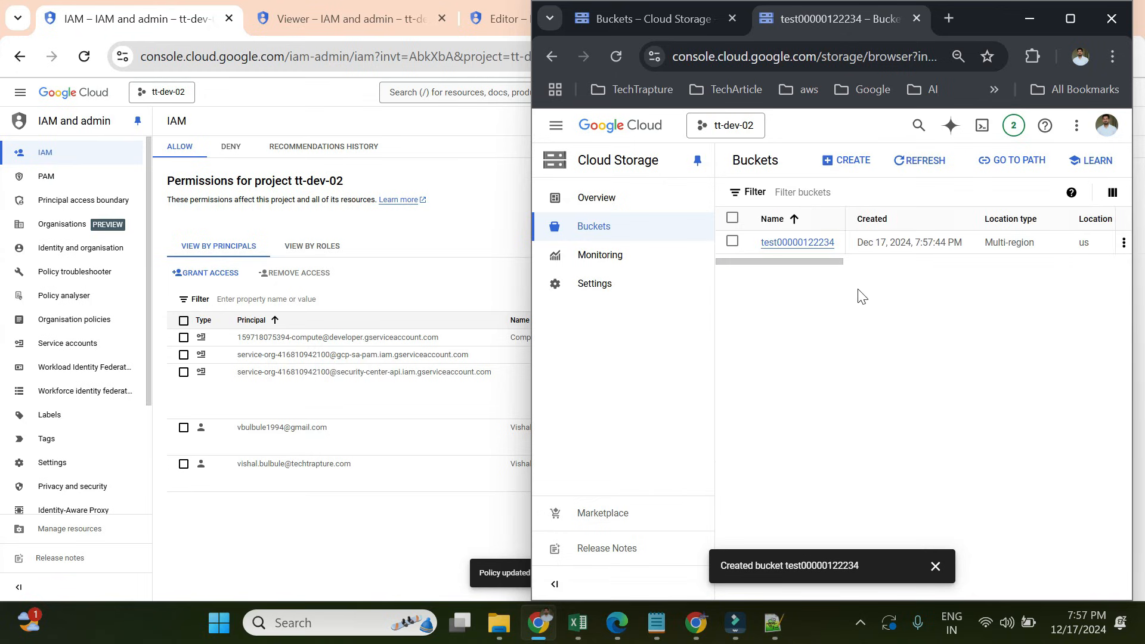
click(732, 242)
click(818, 159)
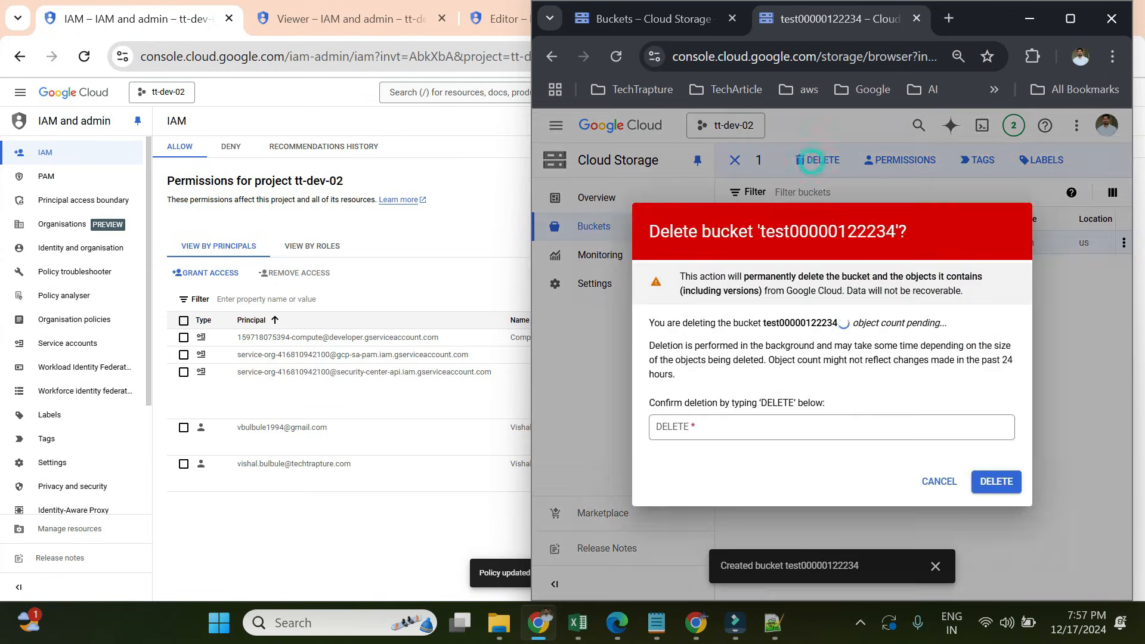
click(742, 425)
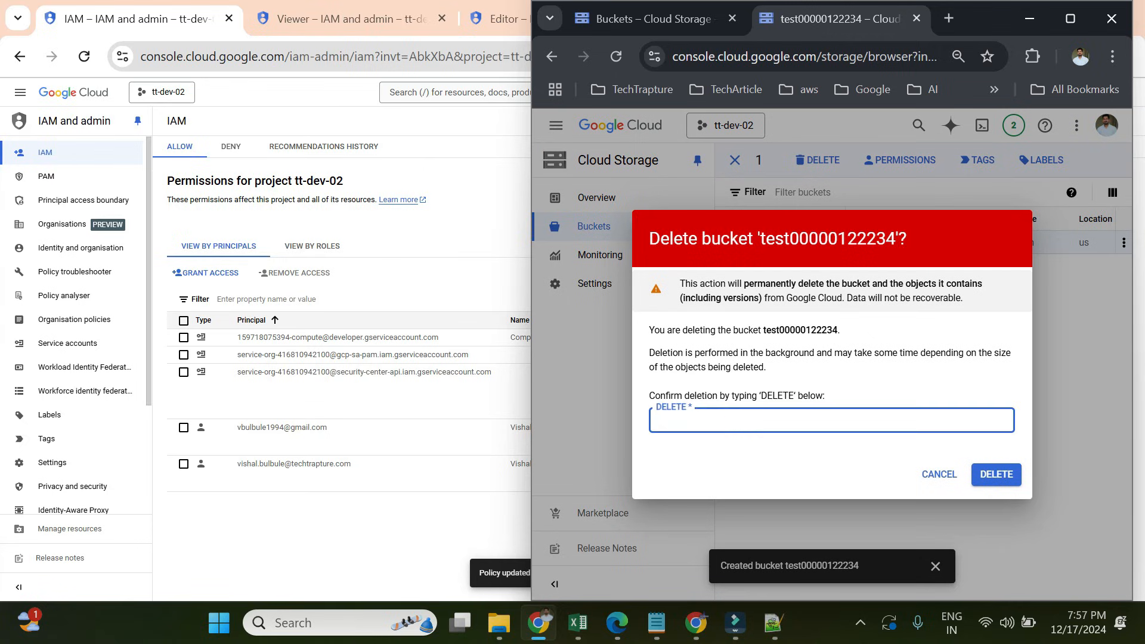
text(DELETE)
click(994, 473)
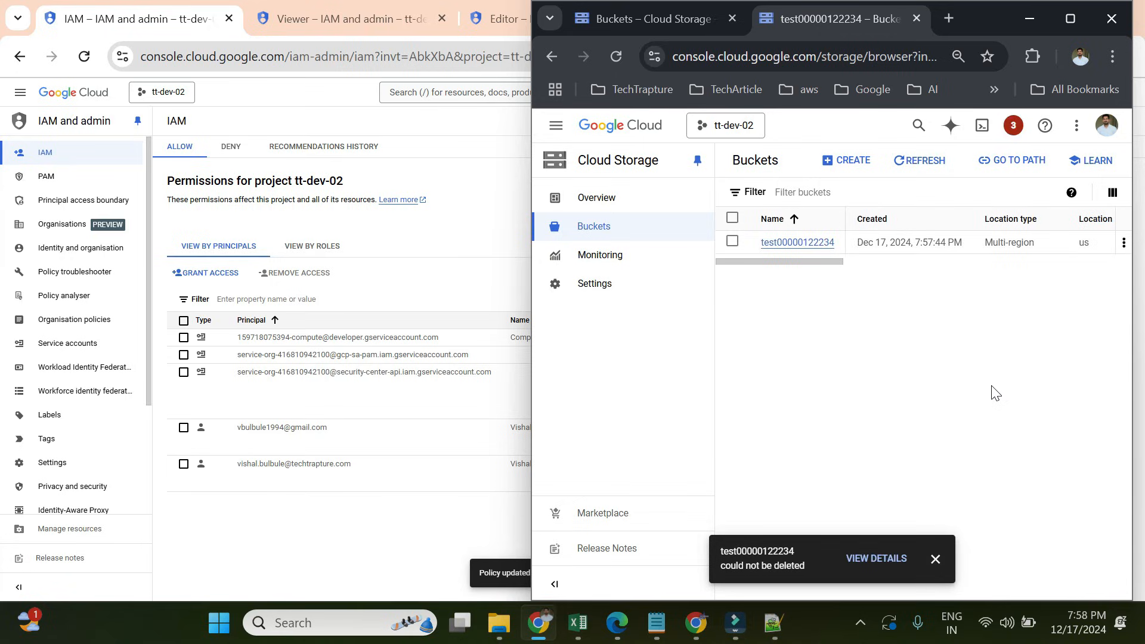
- Check the failed deletion's access denied reason and notifications, then return to the buckets list
drag(723, 564, 811, 571)
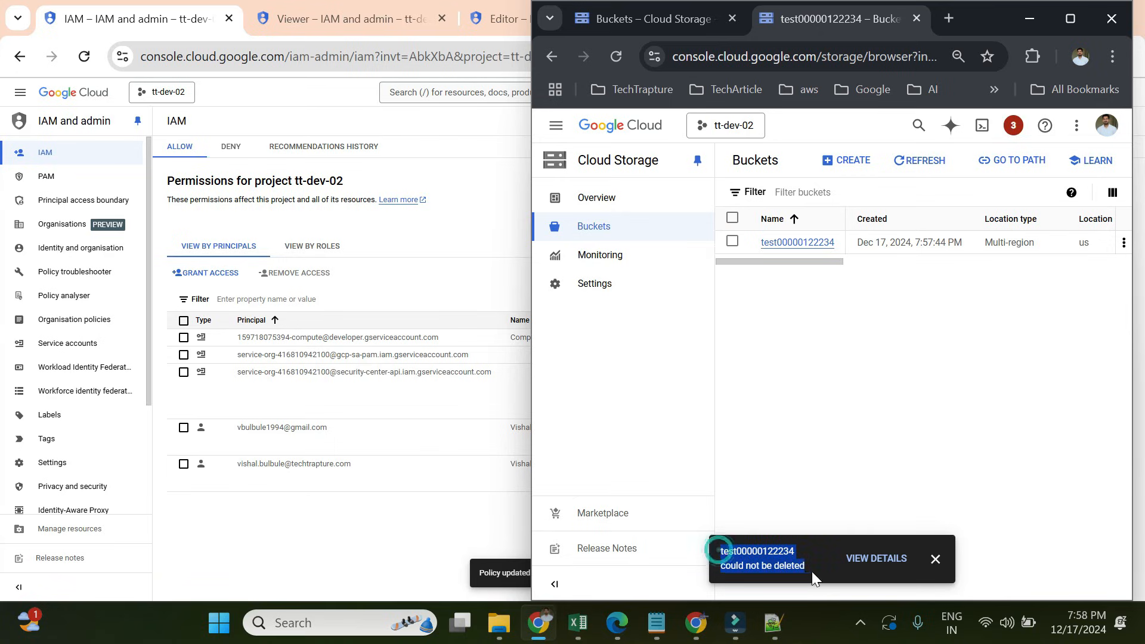
click(891, 561)
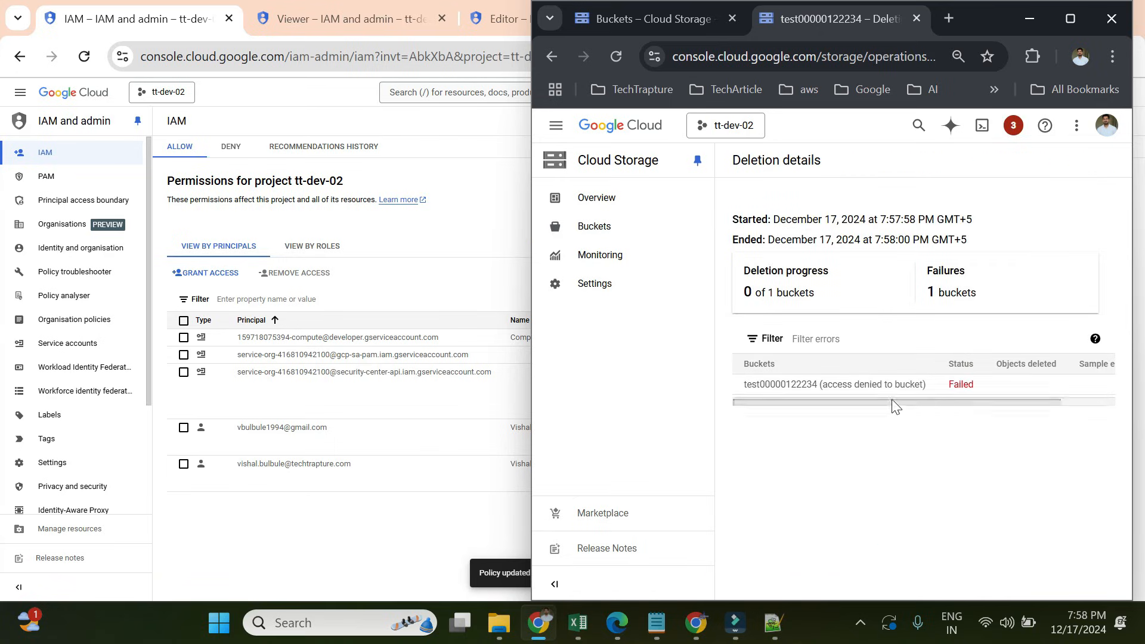
drag(821, 385, 822, 412)
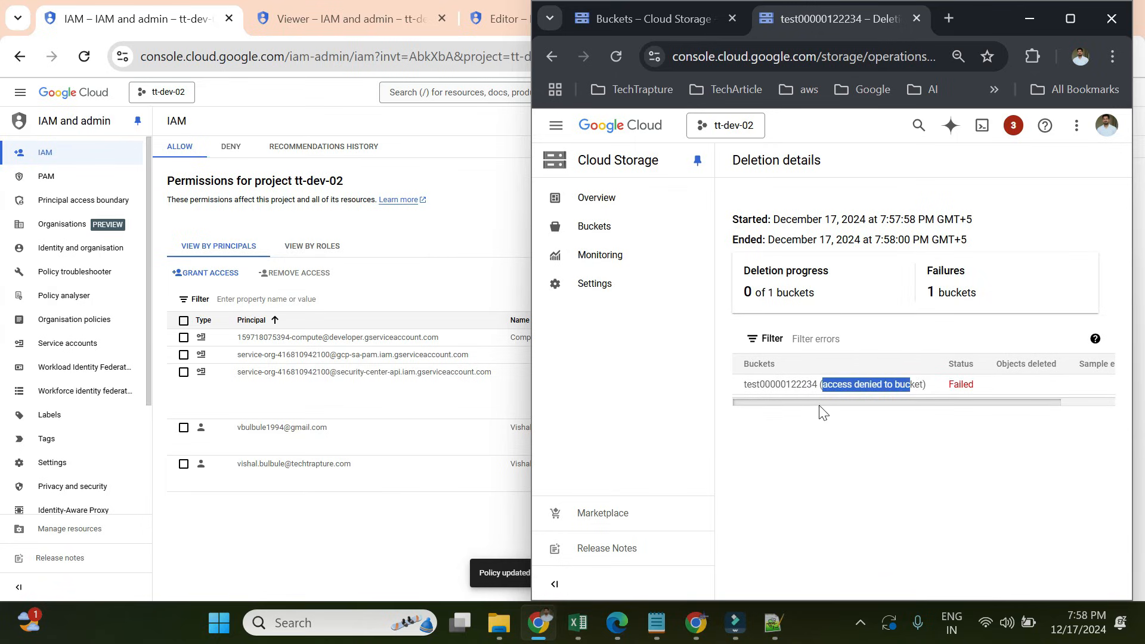
click(1013, 125)
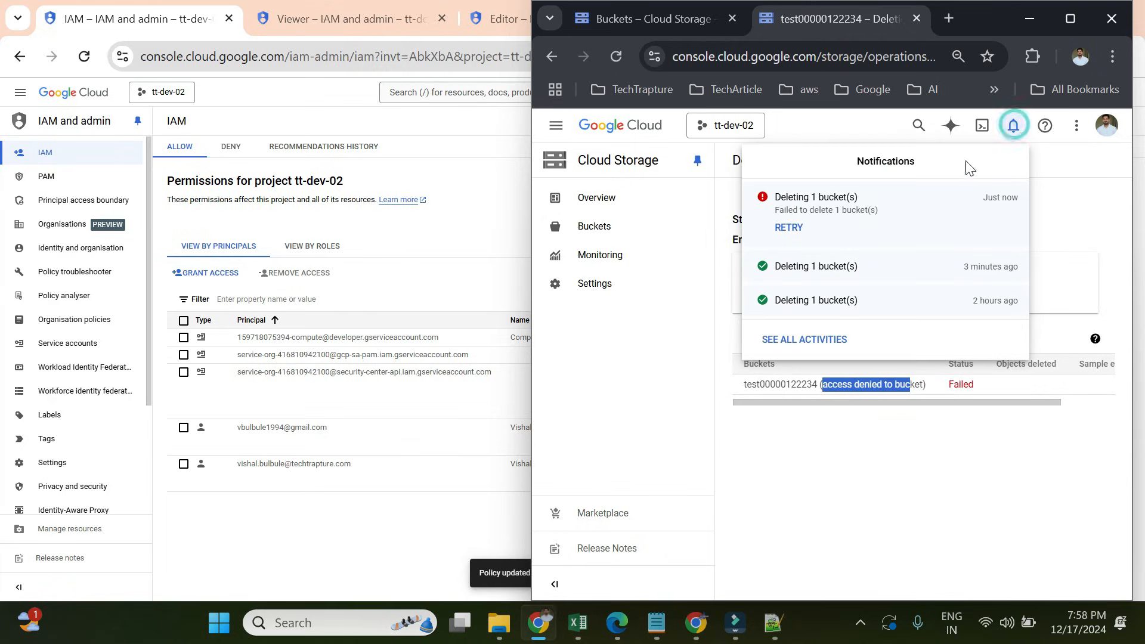
click(1046, 186)
click(632, 229)
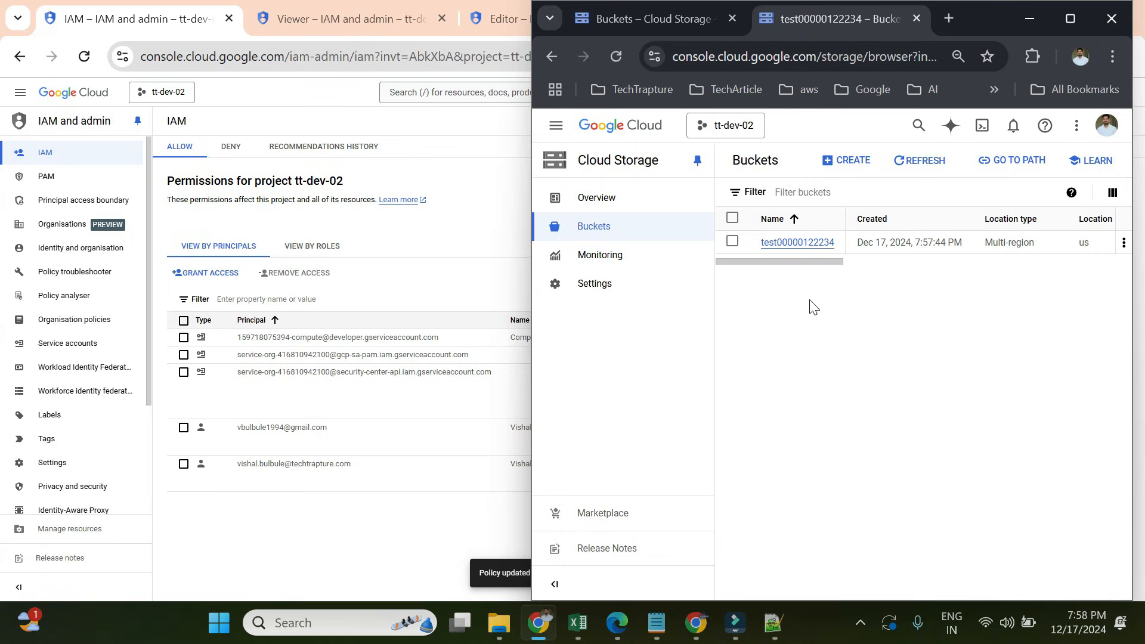
- Switch back to the IAM window and open tt-dev-02's Roles page
click(418, 246)
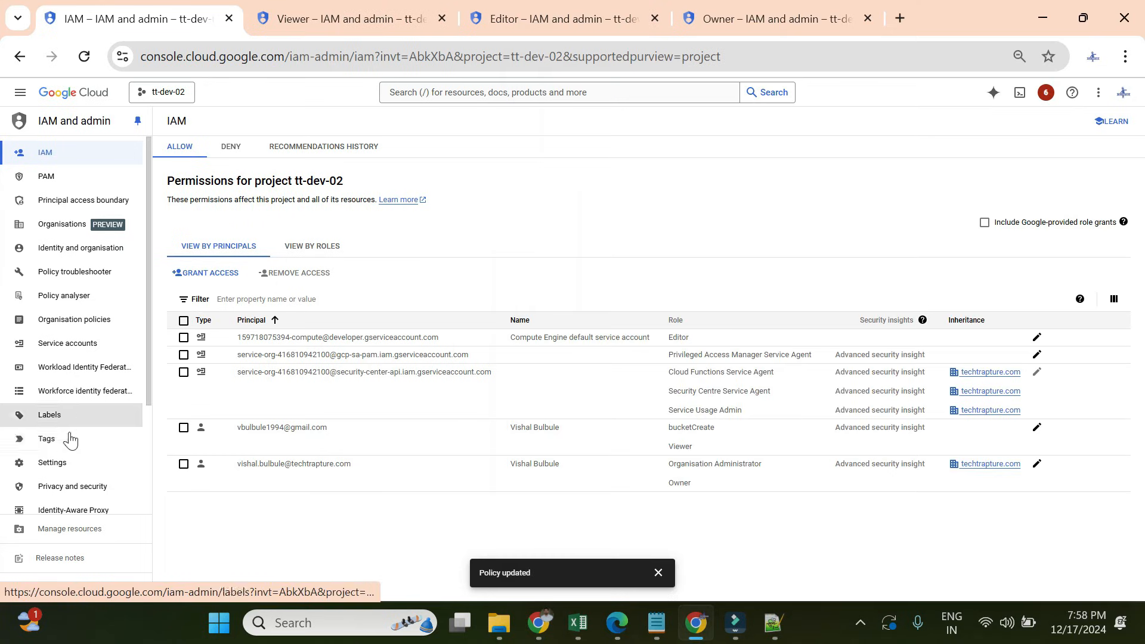
scroll(74, 444, down, 3)
click(51, 385)
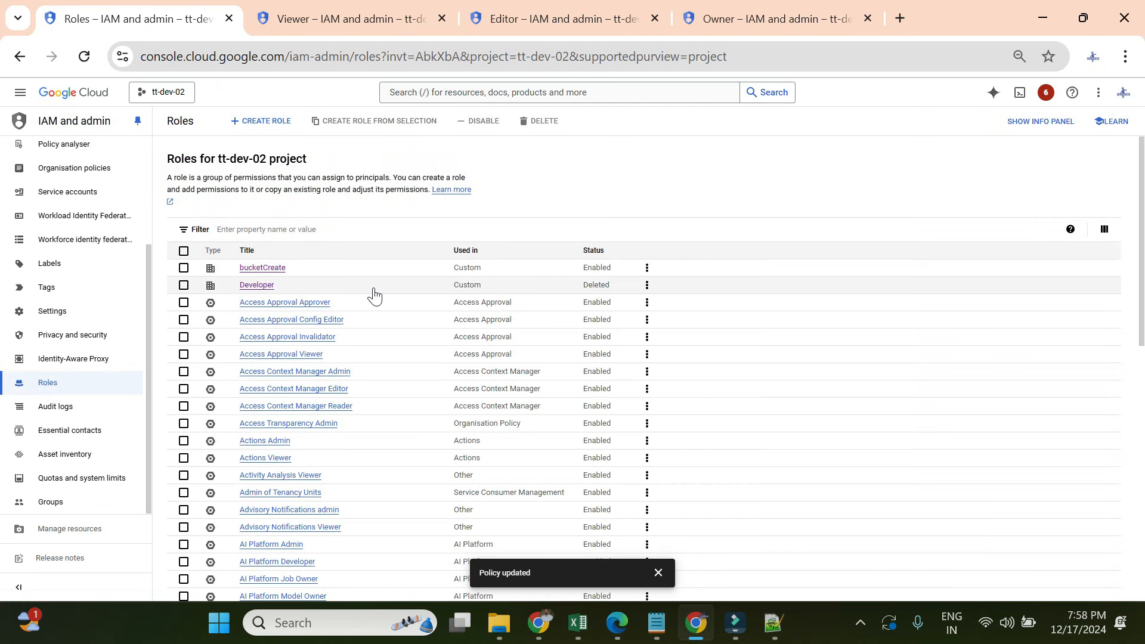